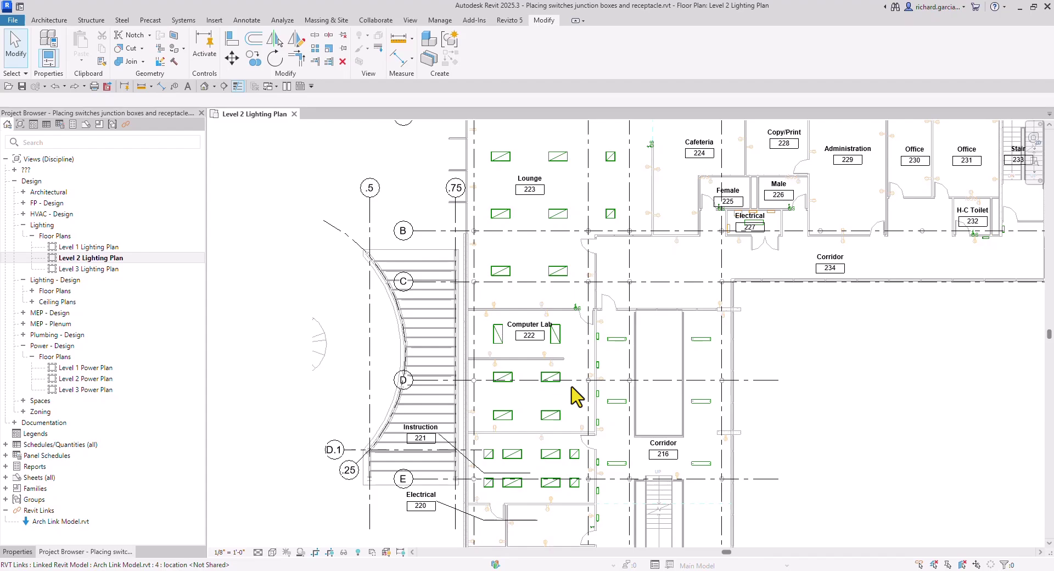
Start placing a lighting device in Computer Lab 222 and review the available switch and wall occupancy sensor types, keeping Passive Infrared - 277 V.
middle_drag(624, 400, 568, 390)
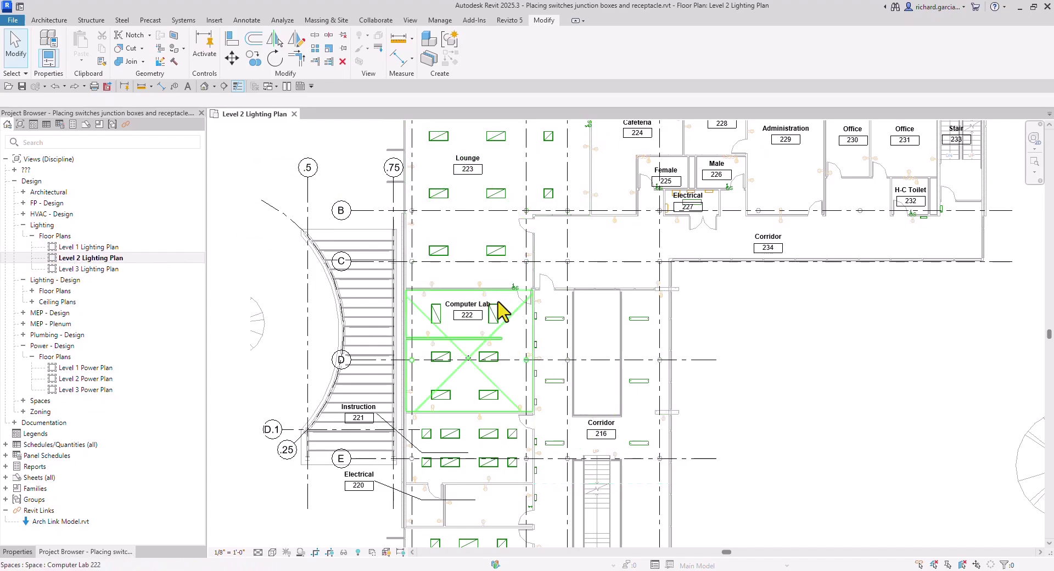
scroll(482, 334, up, 4)
middle_drag(483, 334, 478, 308)
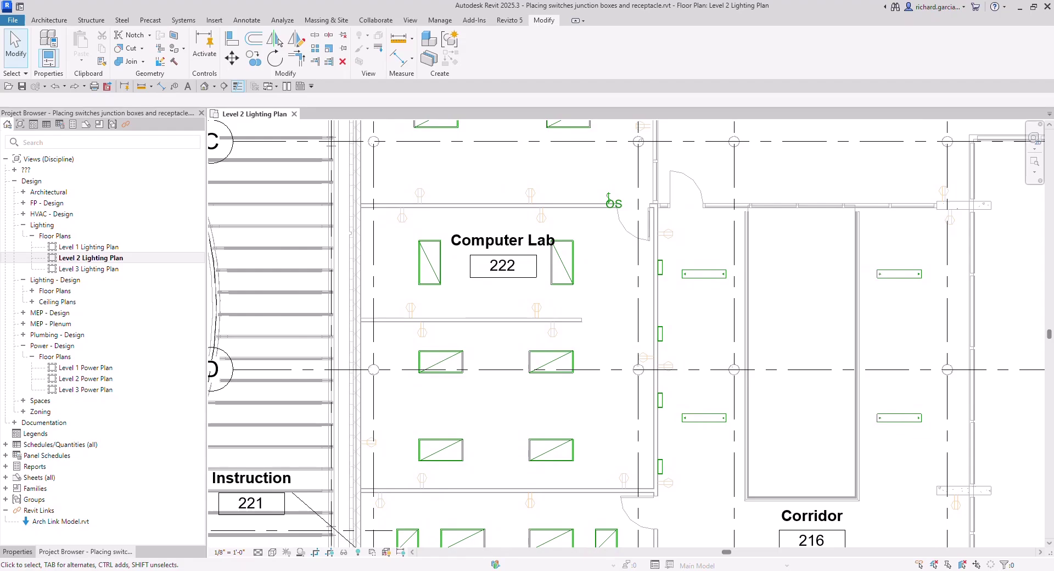
scroll(535, 321, up, 3)
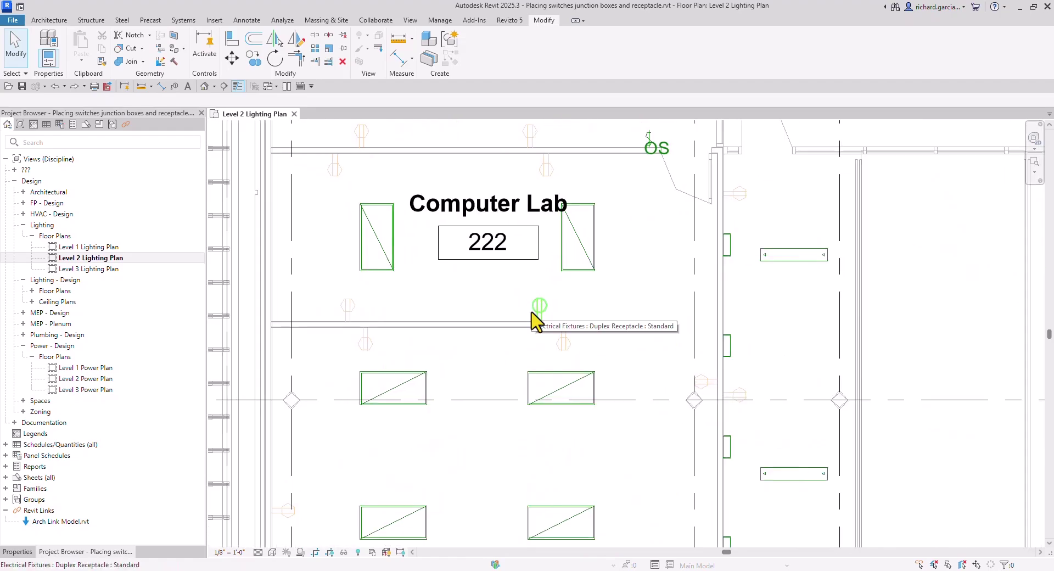
middle_drag(575, 302, 639, 347)
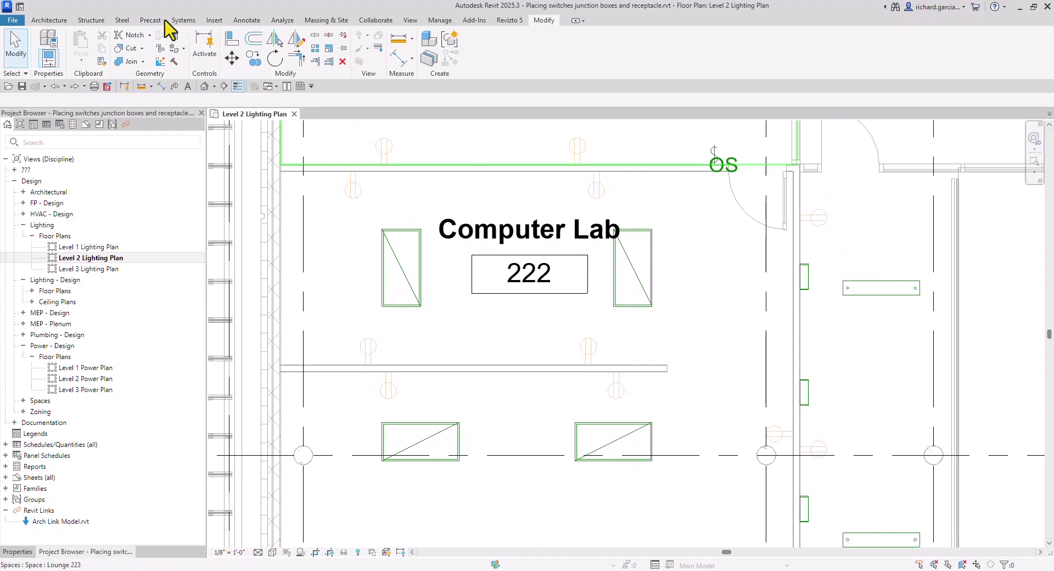
click(182, 22)
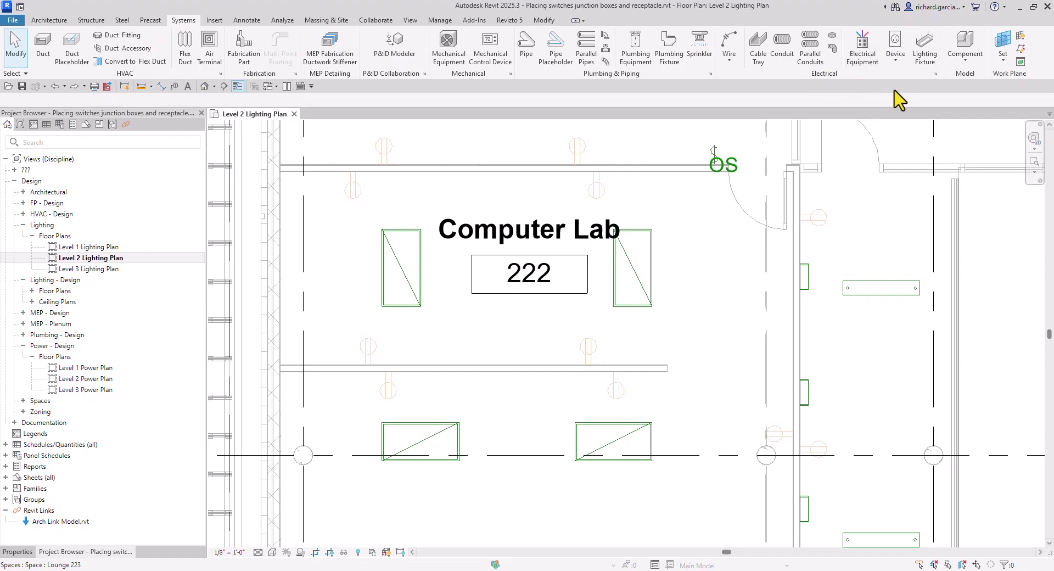
click(896, 62)
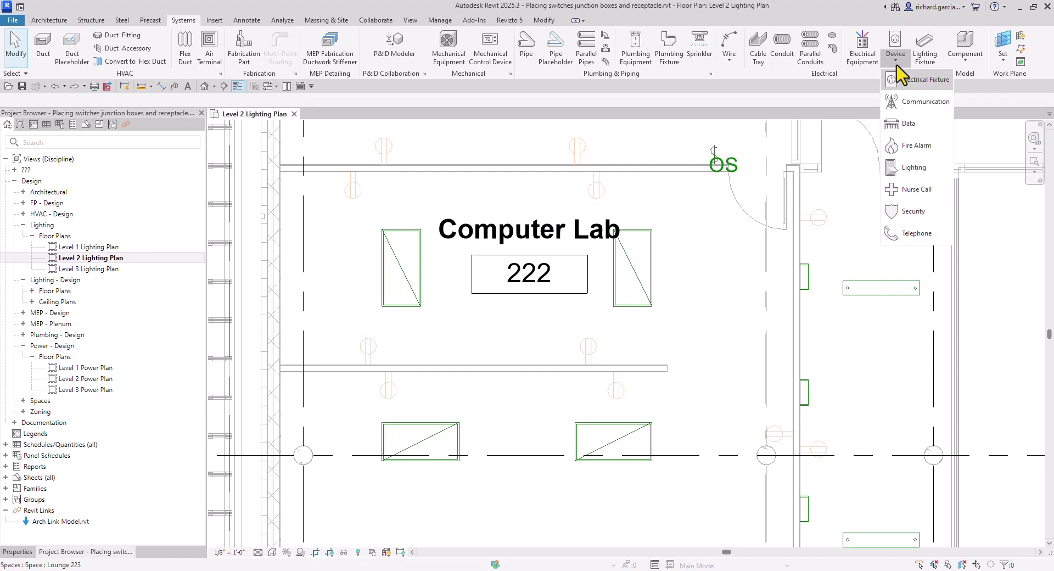
click(923, 172)
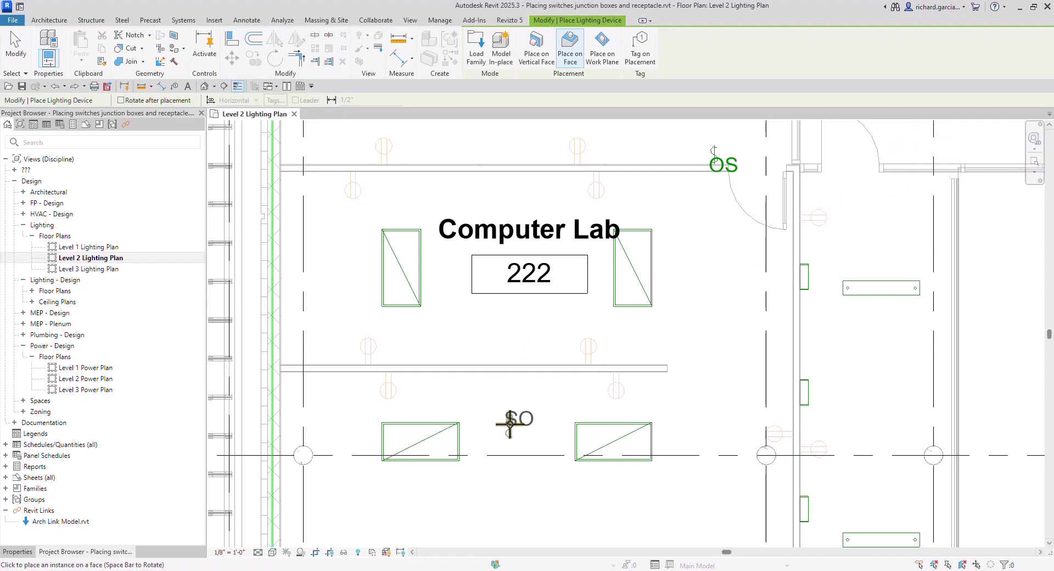
click(12, 552)
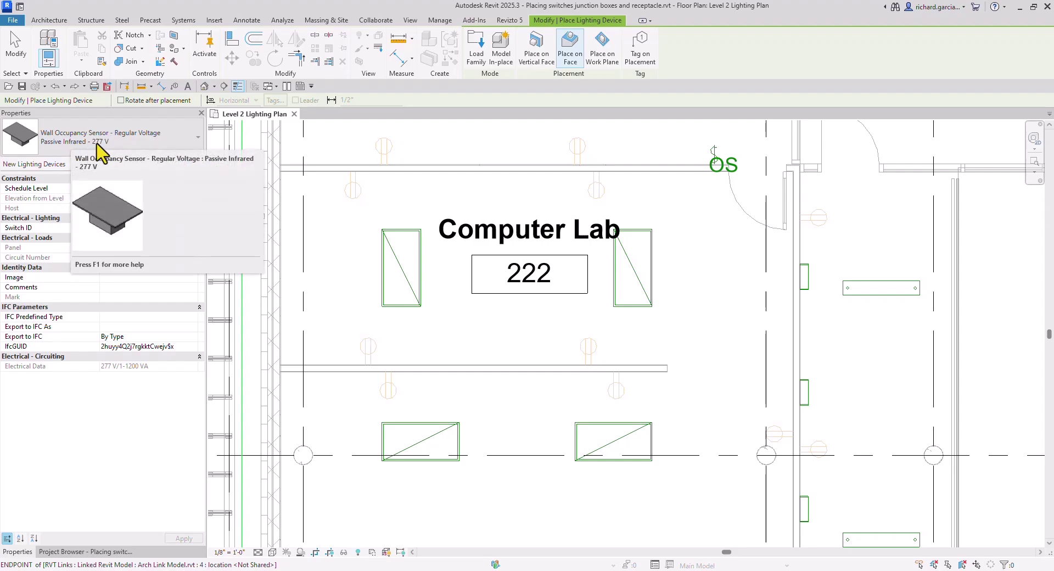
click(159, 135)
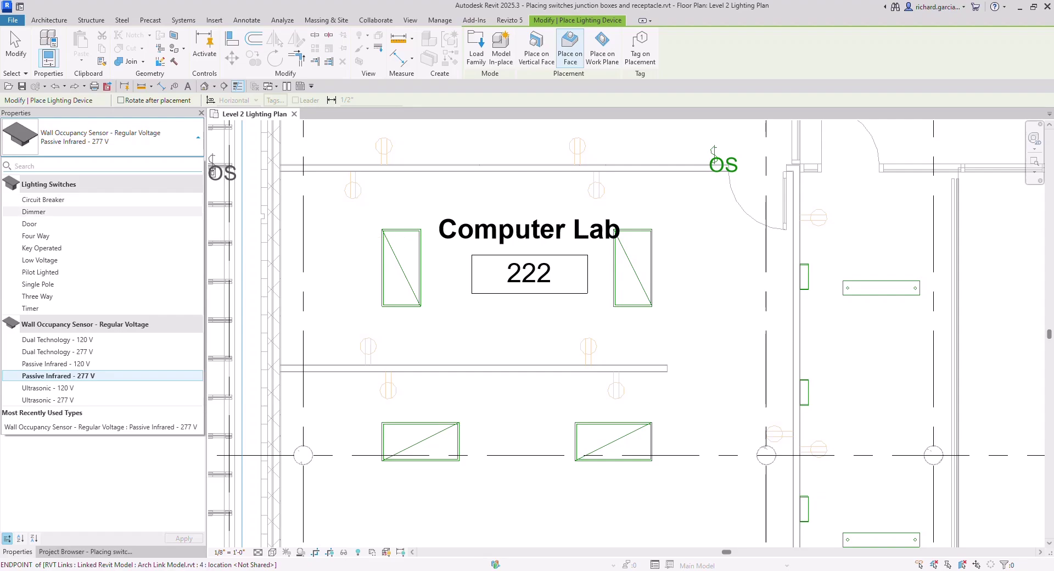
click(159, 135)
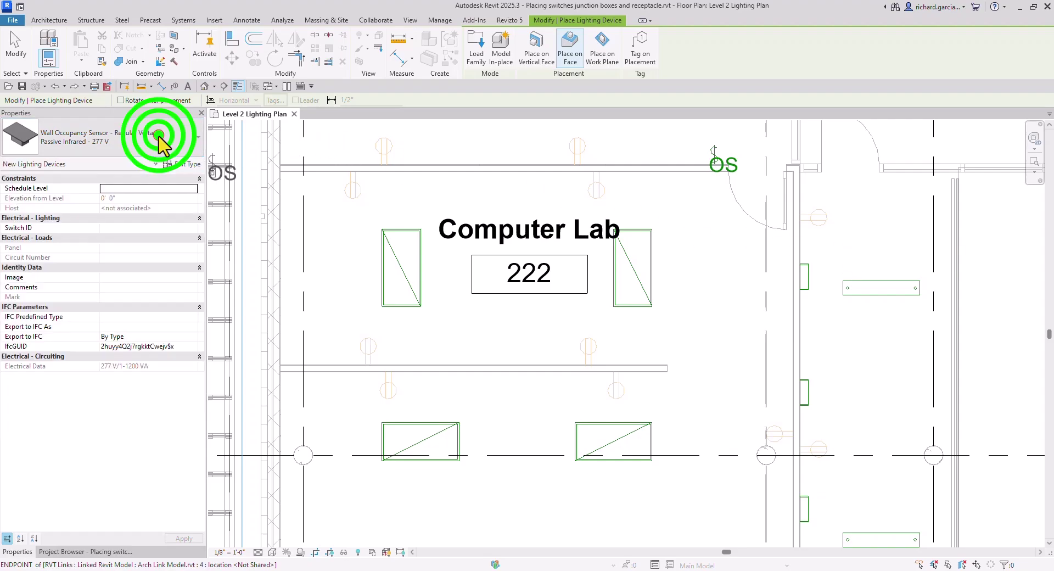
Place two Passive Infrared - 277 V wall occupancy sensors on opposite vertical faces of Computer Lab 222's partition, near its free end.
scroll(631, 323, up, 2)
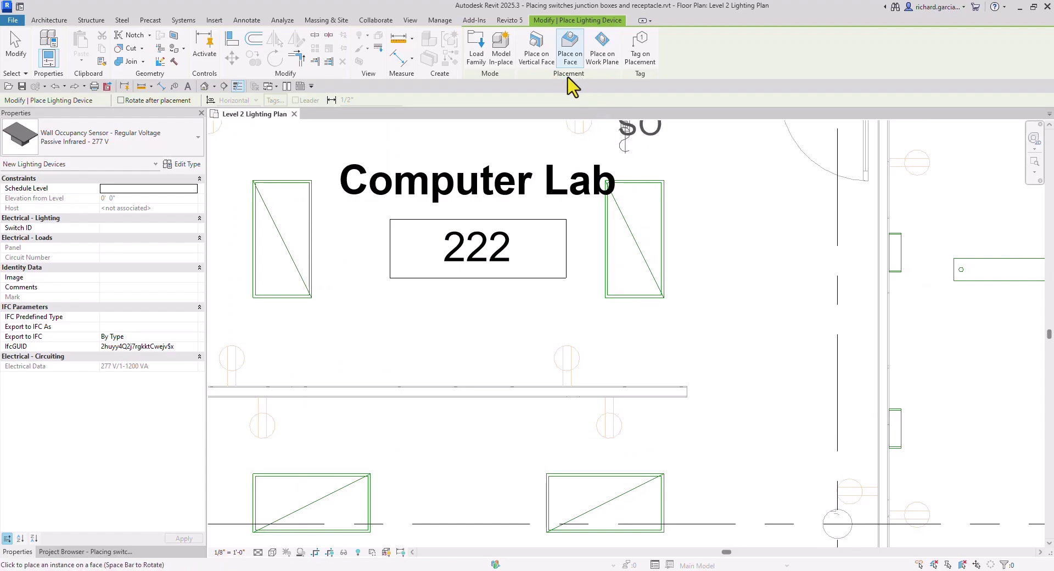
click(537, 52)
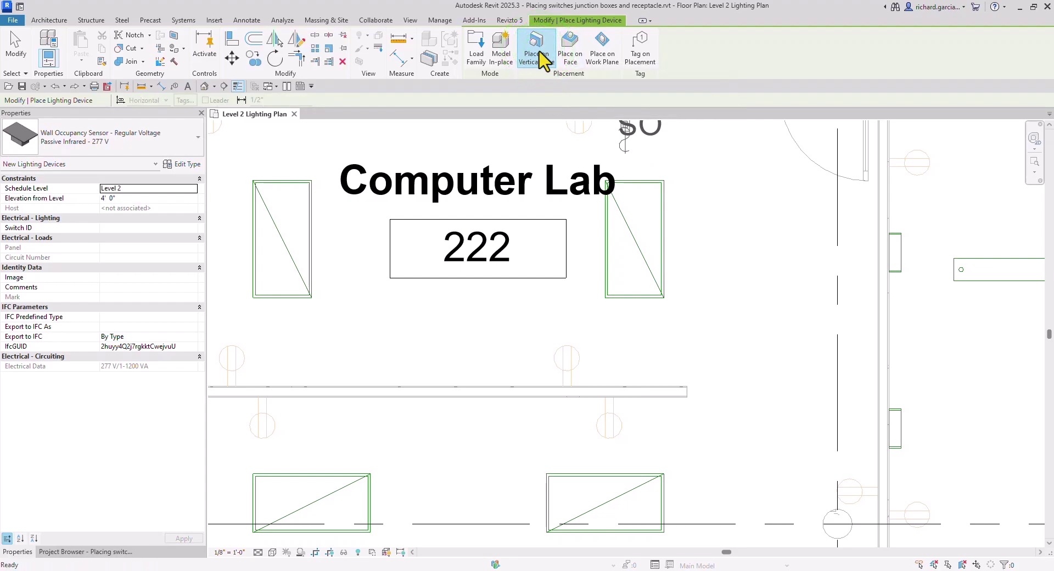
click(600, 386)
scroll(709, 437, up, 1)
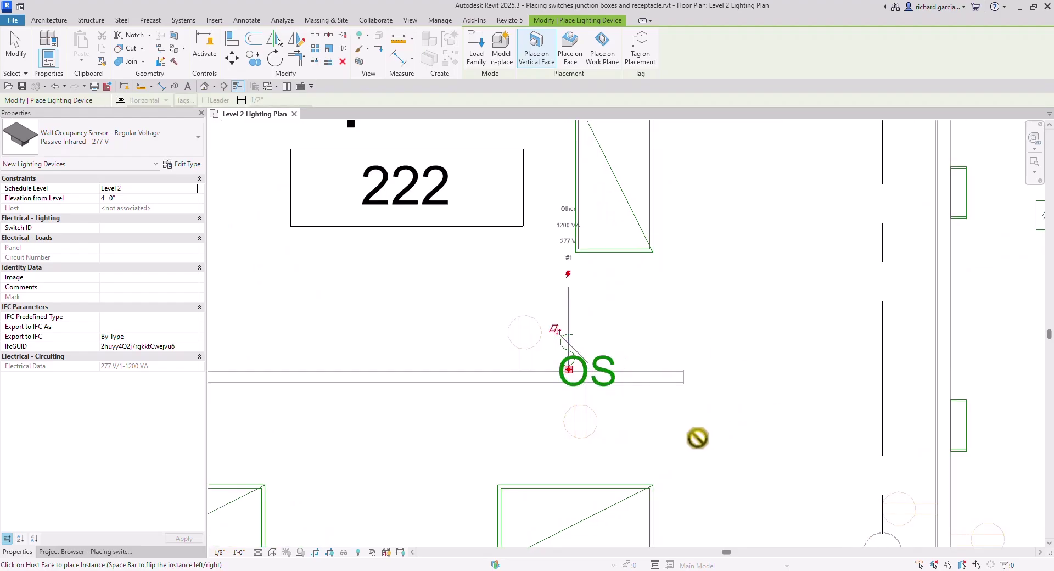
scroll(698, 438, up, 1)
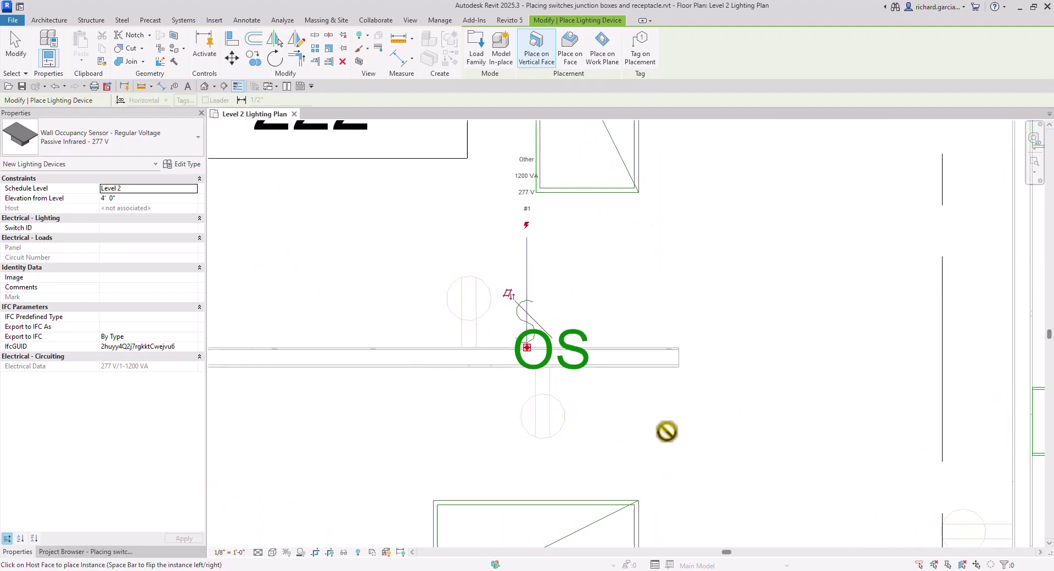
click(654, 369)
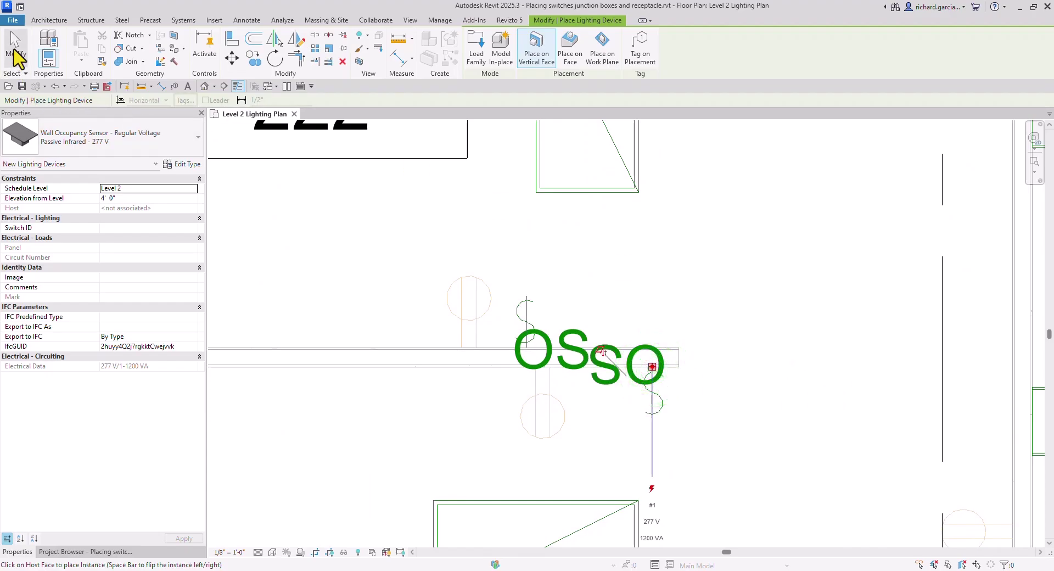
click(15, 50)
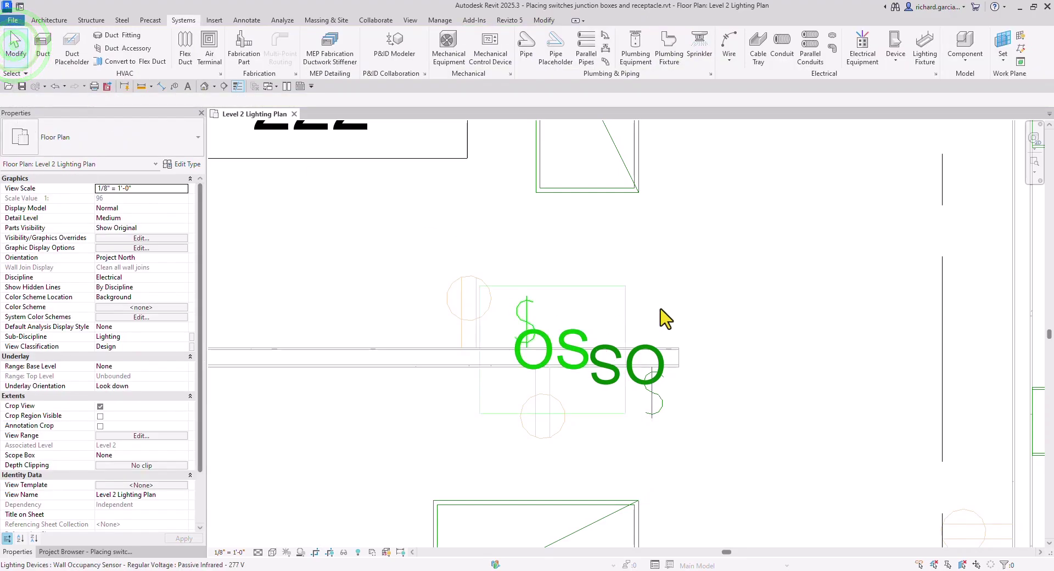
Isolate the sensor on the partition's upper face in a 3D selection box and fit it in the view.
scroll(662, 320, down, 5)
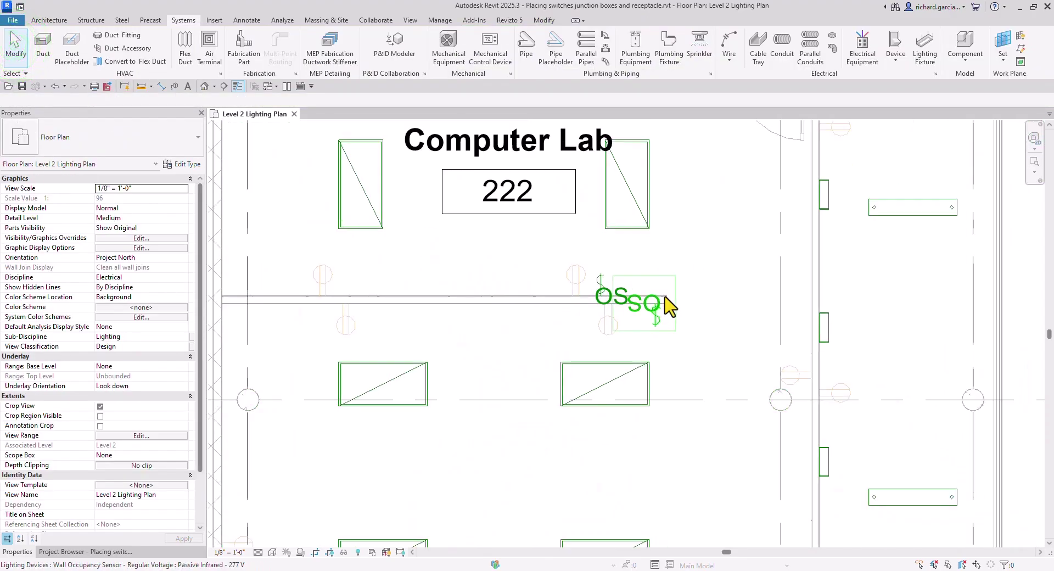
scroll(711, 317, up, 2)
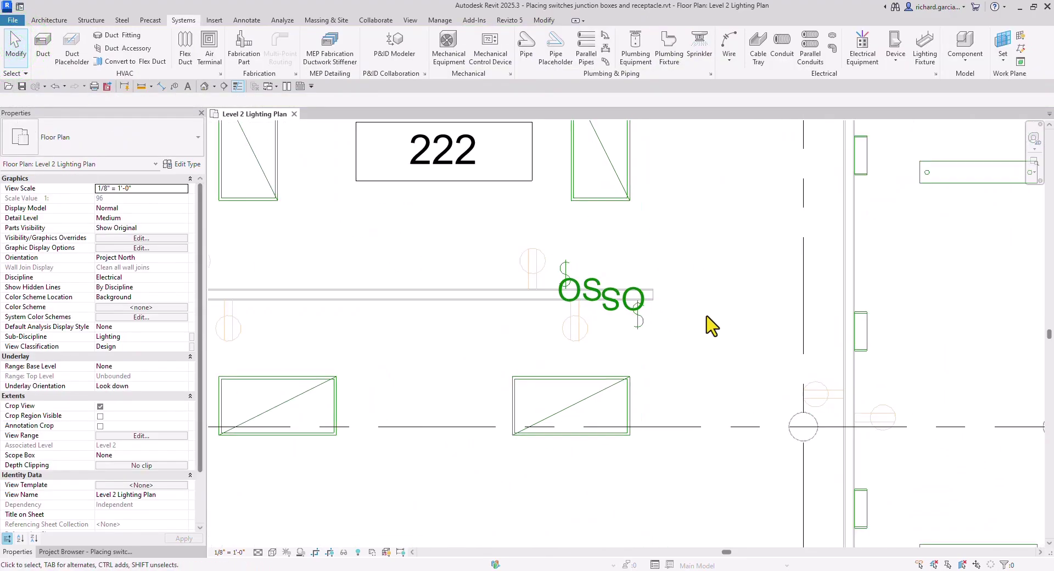
click(566, 277)
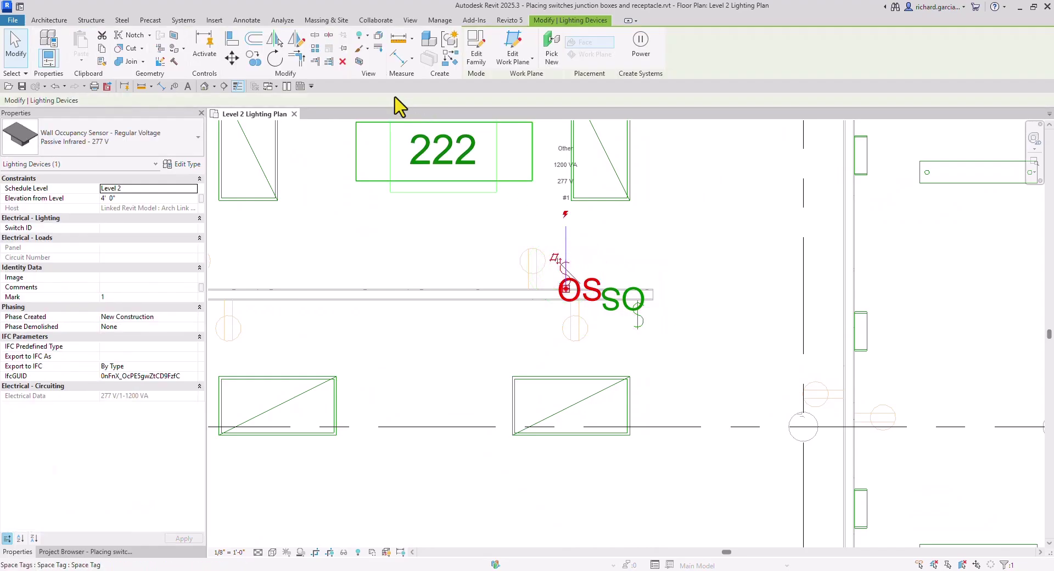
click(359, 62)
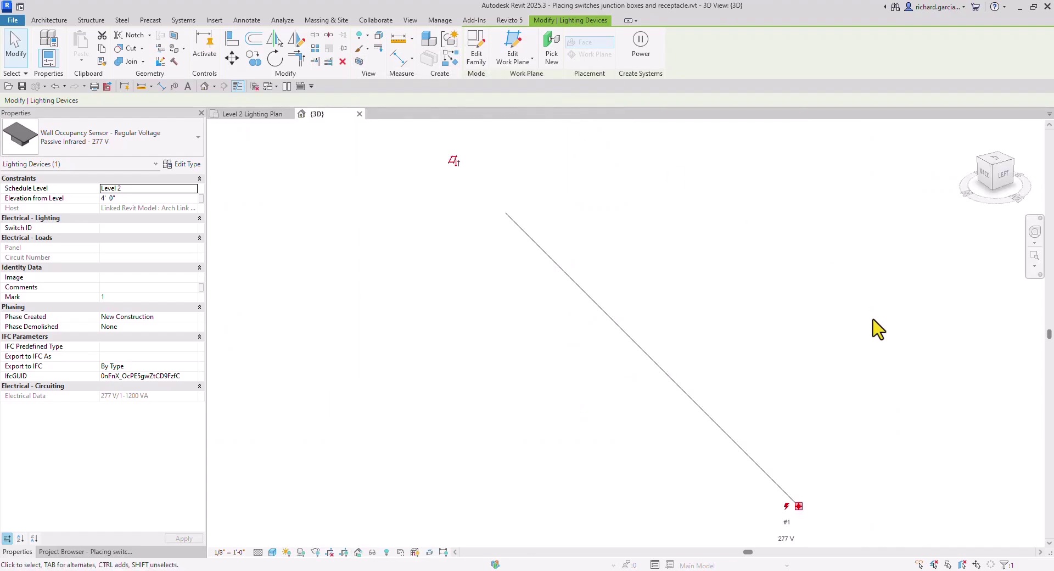
click(789, 273)
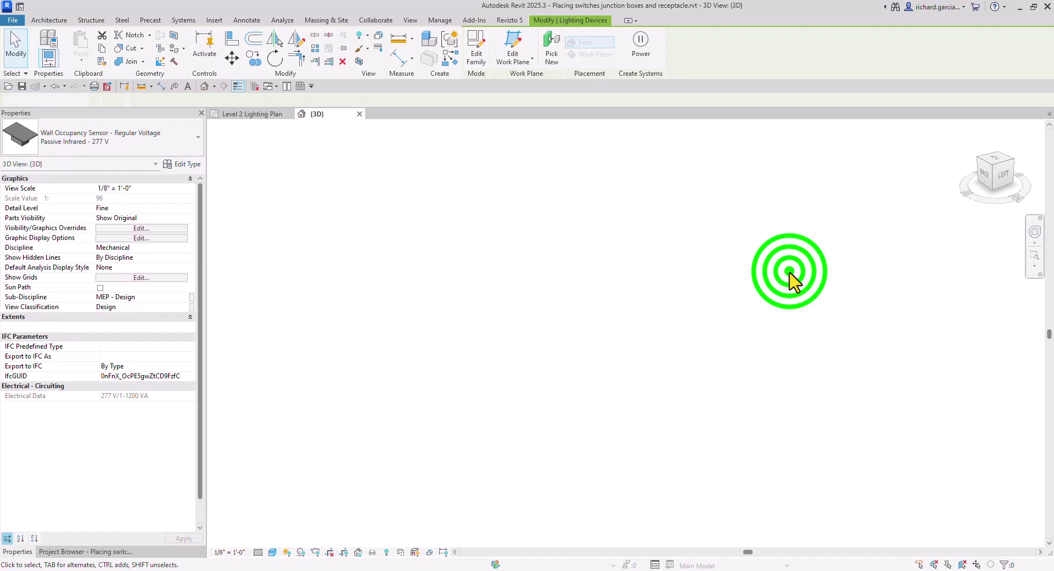
right_click(664, 242)
click(693, 409)
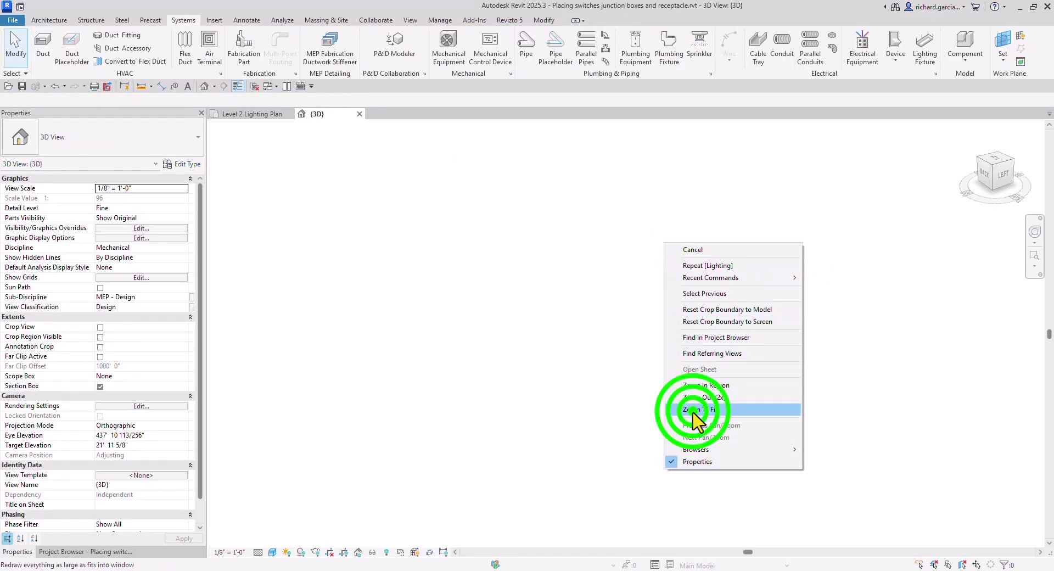
shift+middle_drag(628, 306, 456, 354)
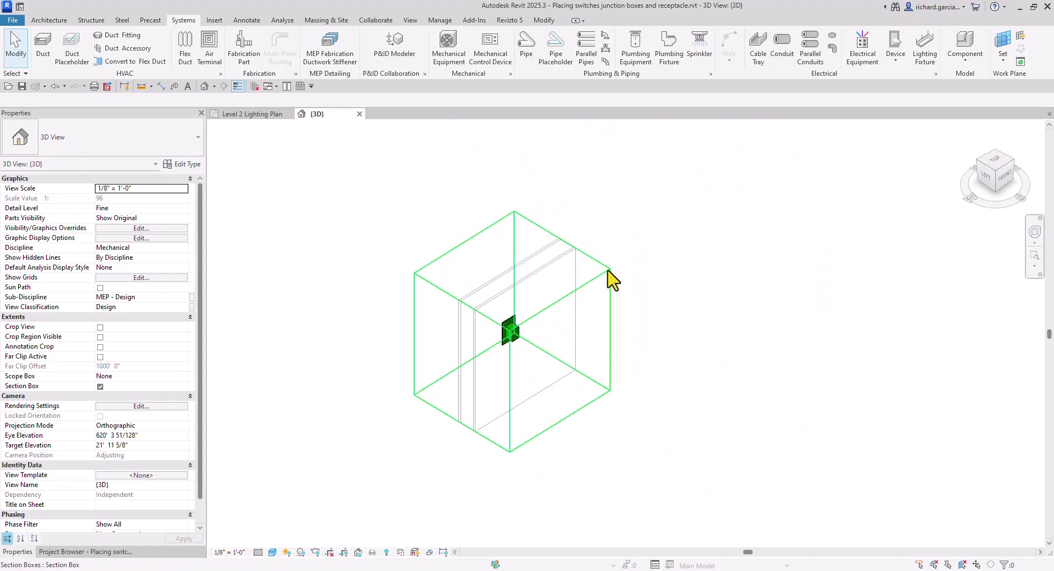
Enlarge the 3D section box along the partition and down to the floor to include both sensors and the receptacles below.
click(607, 270)
drag(565, 301, 748, 264)
middle_drag(700, 331, 771, 275)
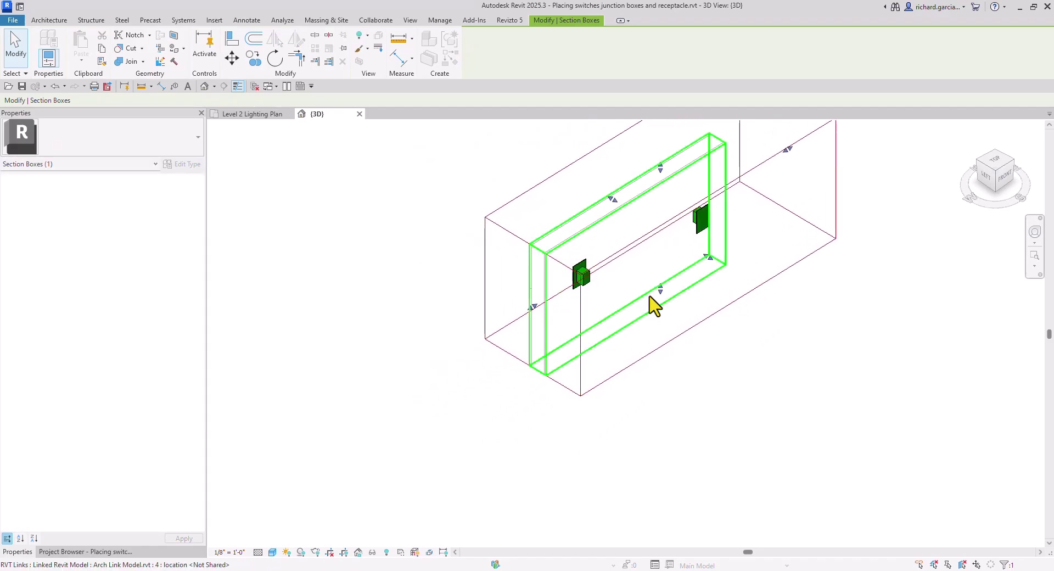
drag(662, 290, 675, 397)
drag(532, 357, 467, 385)
click(631, 419)
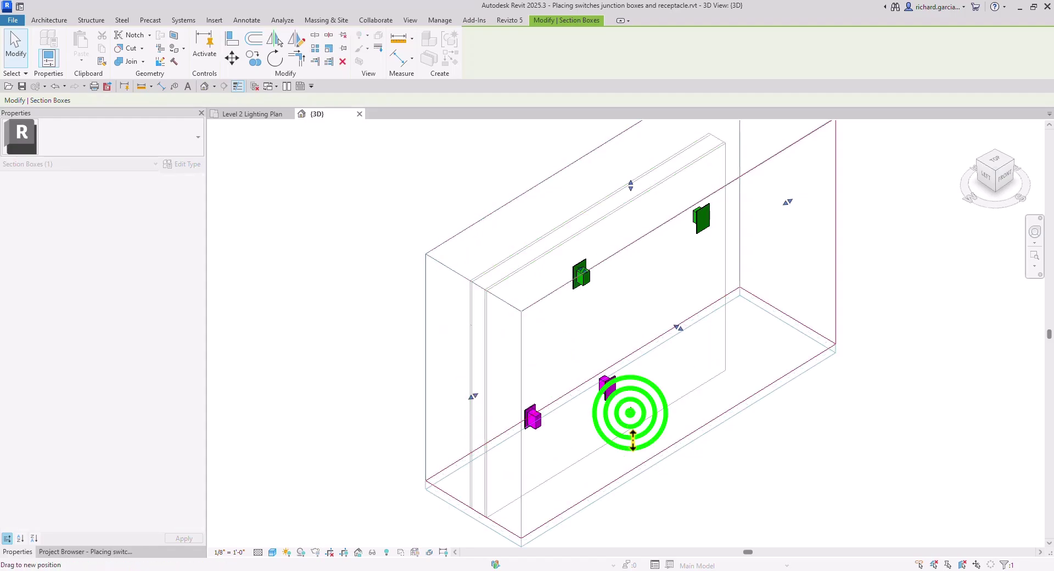
click(924, 458)
scroll(797, 422, down, 1)
shift+middle_drag(797, 422, 813, 401)
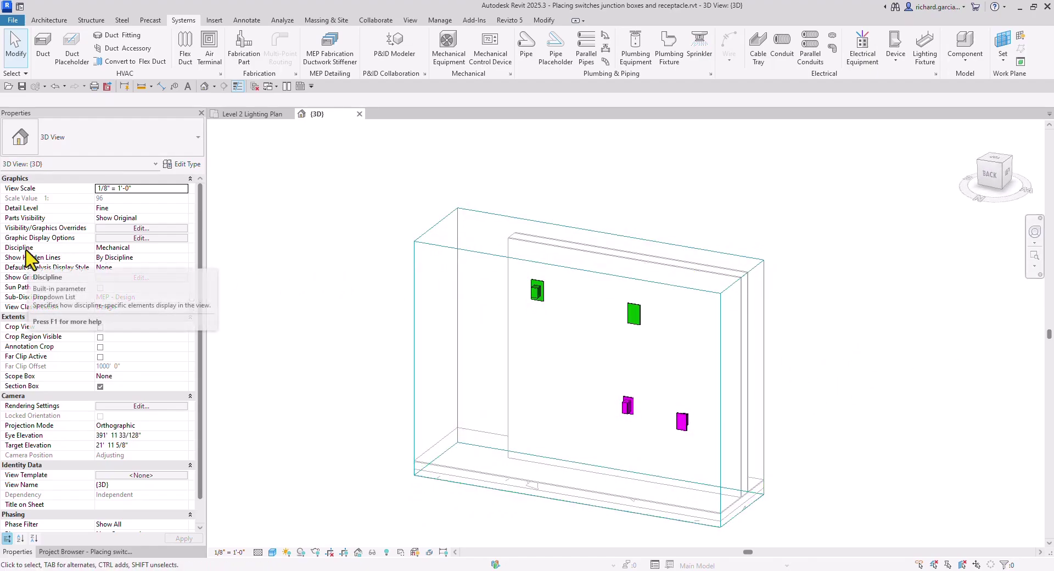
Set the 3D view's discipline to Architectural and view the wall-mounted devices from the other side.
click(149, 248)
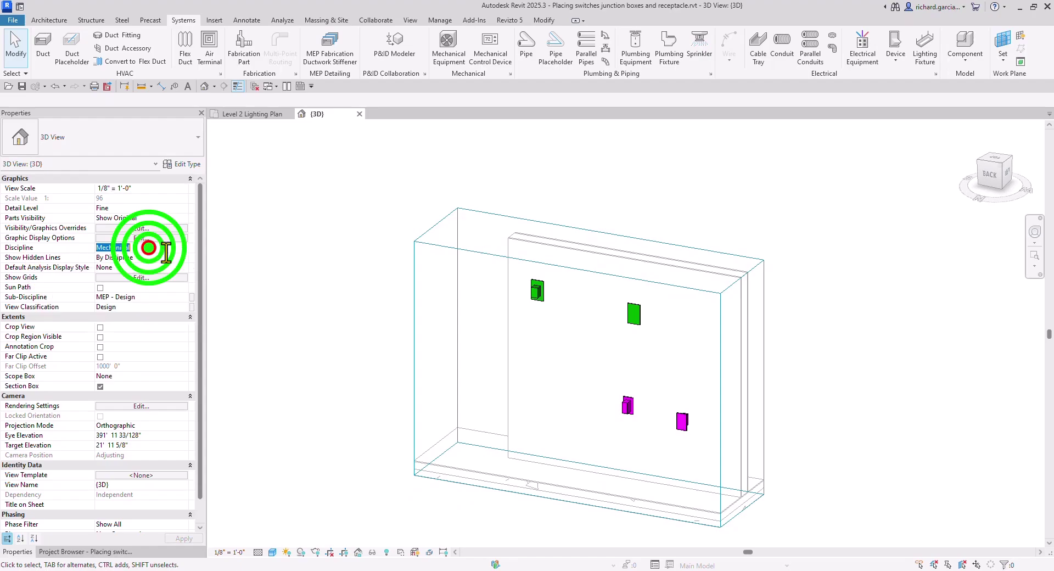
click(185, 248)
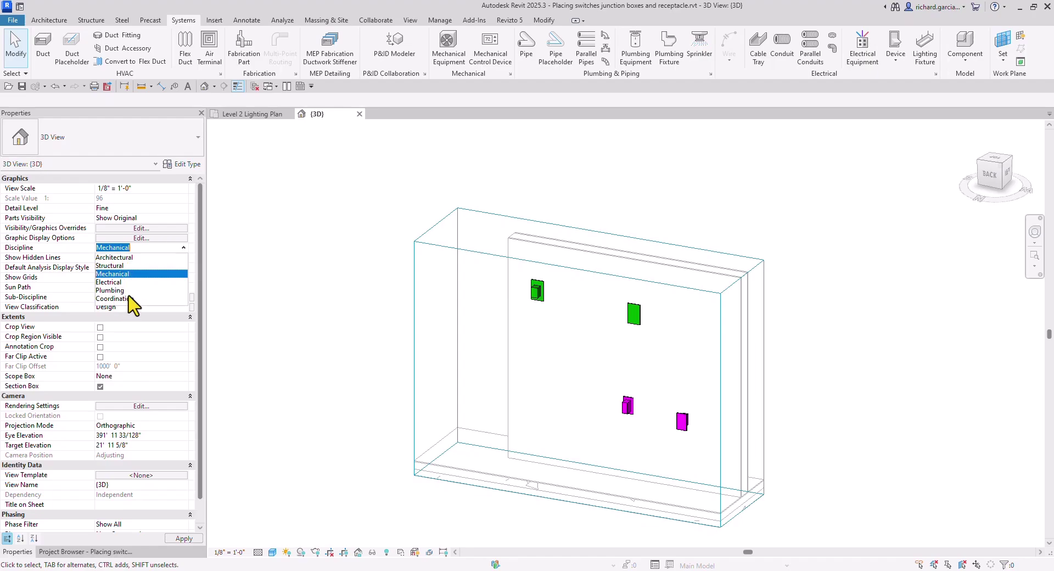
click(122, 258)
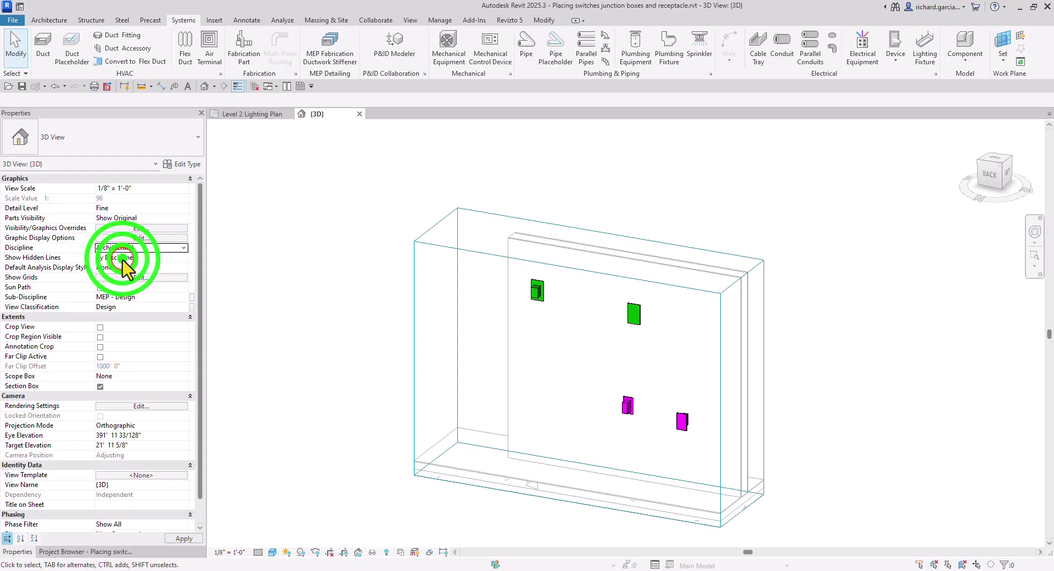
shift+middle_drag(867, 329, 792, 350)
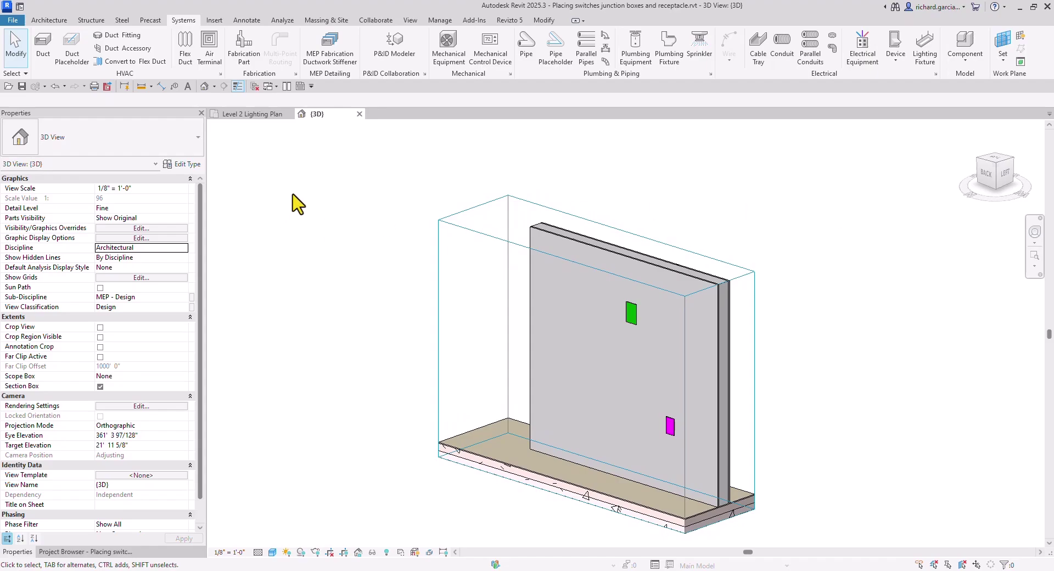
Return to the Level 2 Lighting Plan and check which electrical fixture types are available for placement.
click(257, 125)
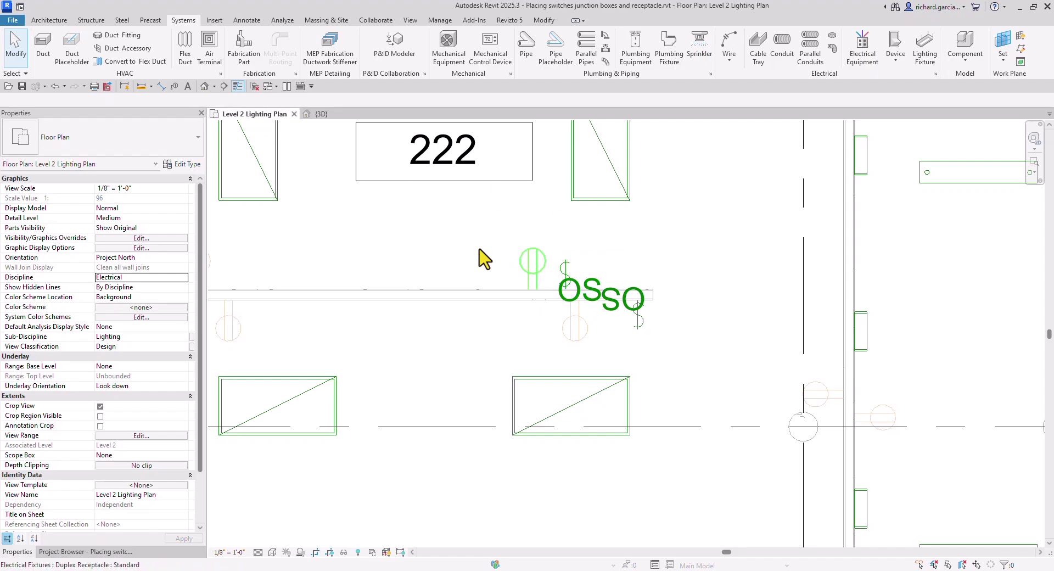
scroll(442, 257, down, 6)
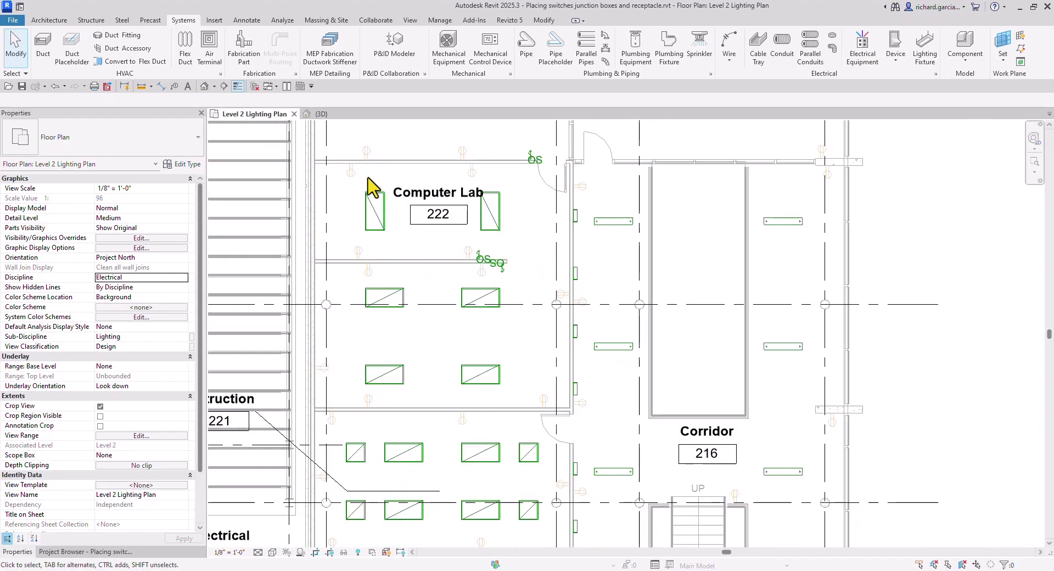
click(185, 23)
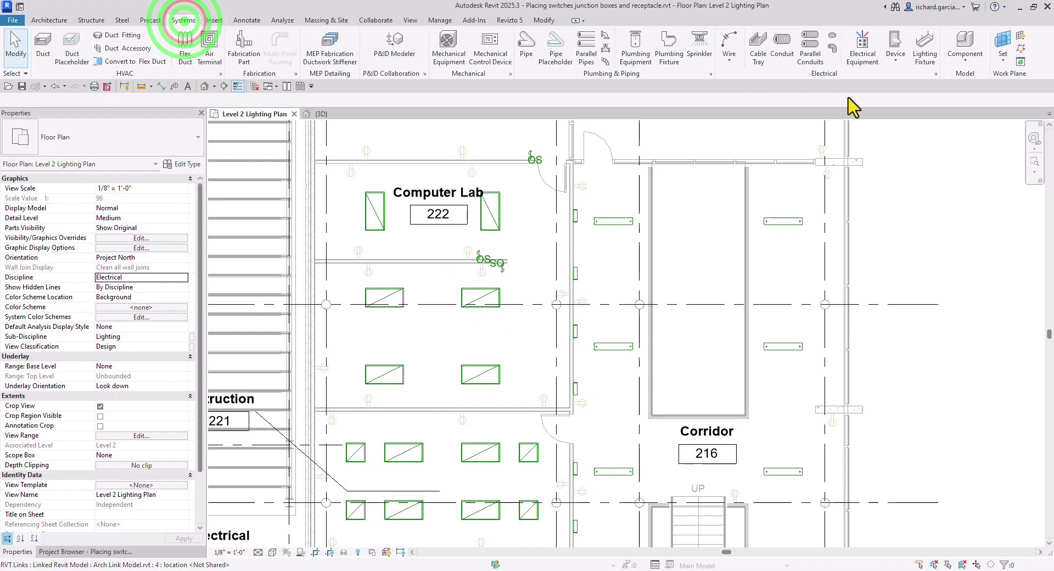
click(896, 61)
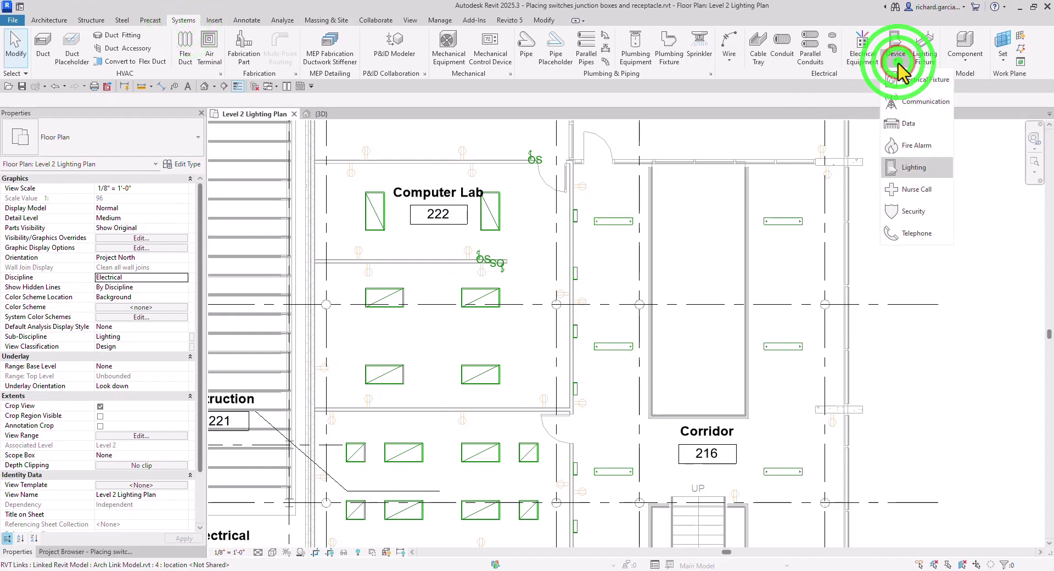
click(923, 80)
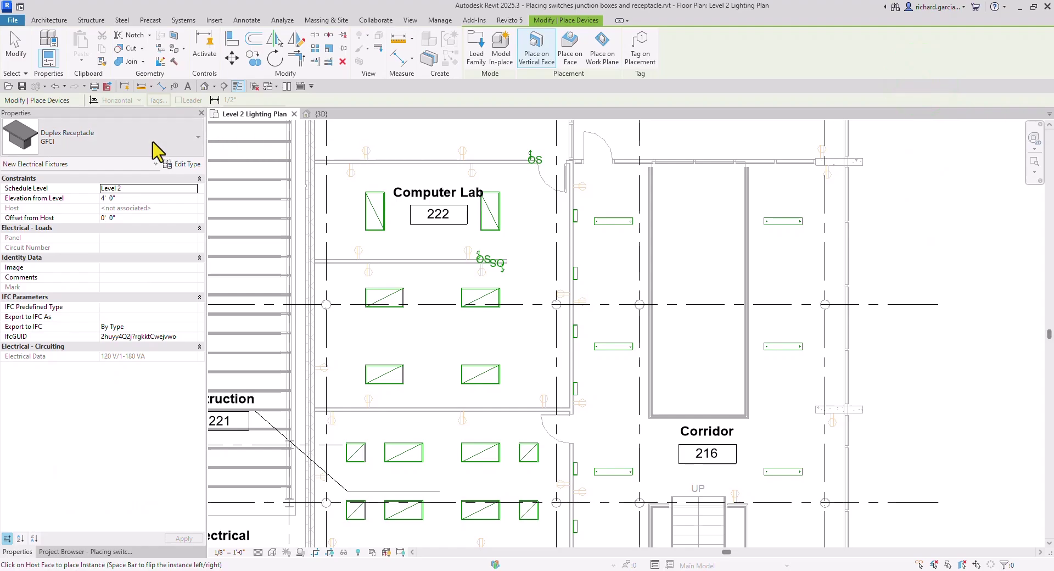
click(183, 137)
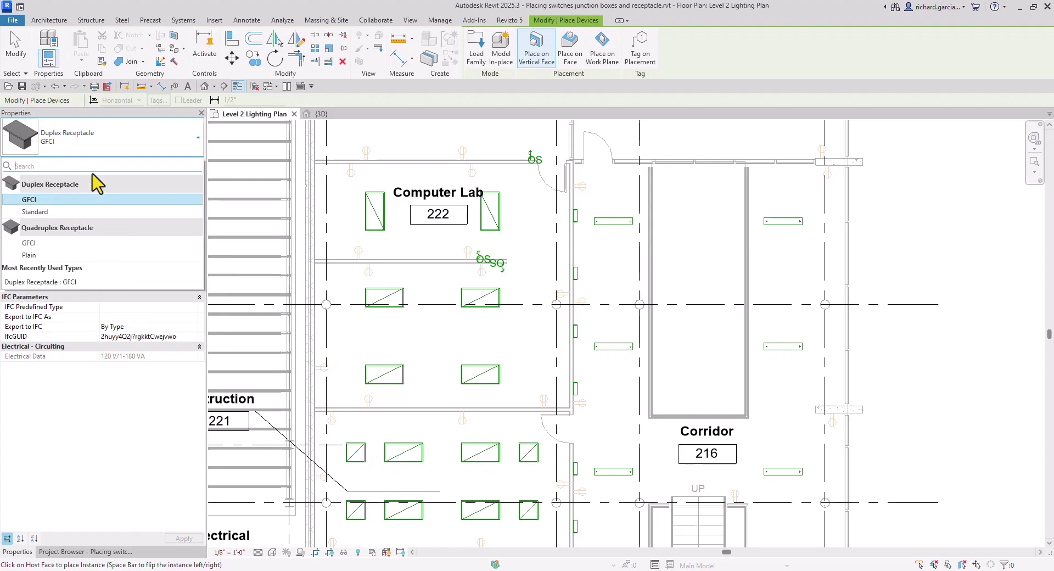
click(13, 49)
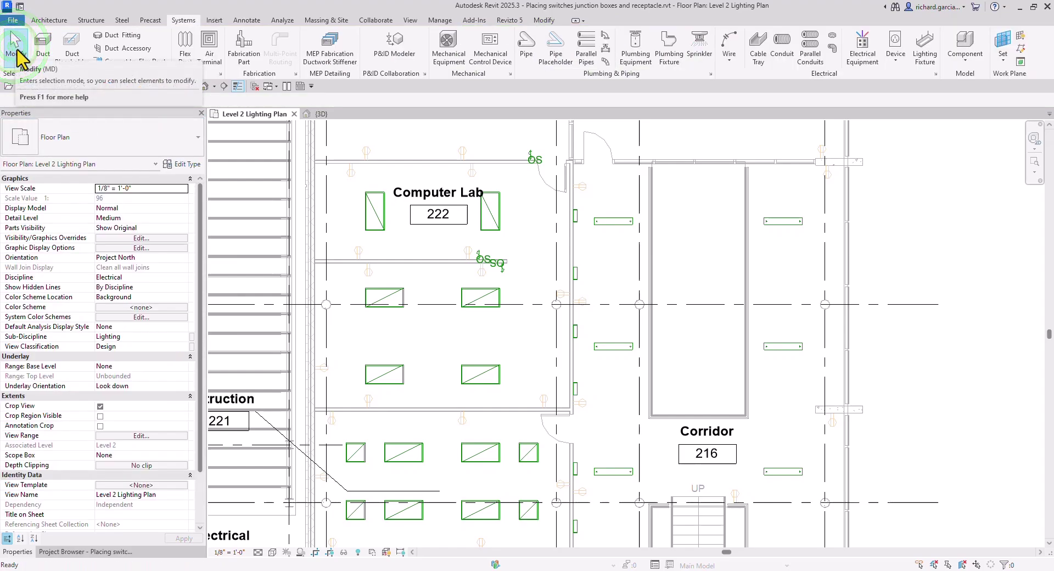
Search the Autodesk family library for "junction" and load the Junction Boxes - No Load family.
click(215, 22)
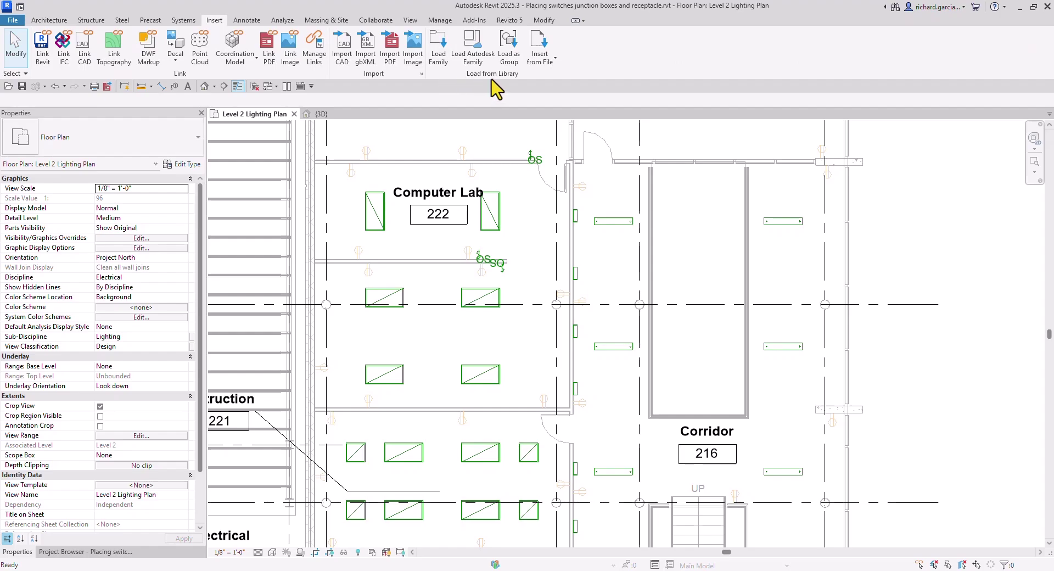
click(472, 55)
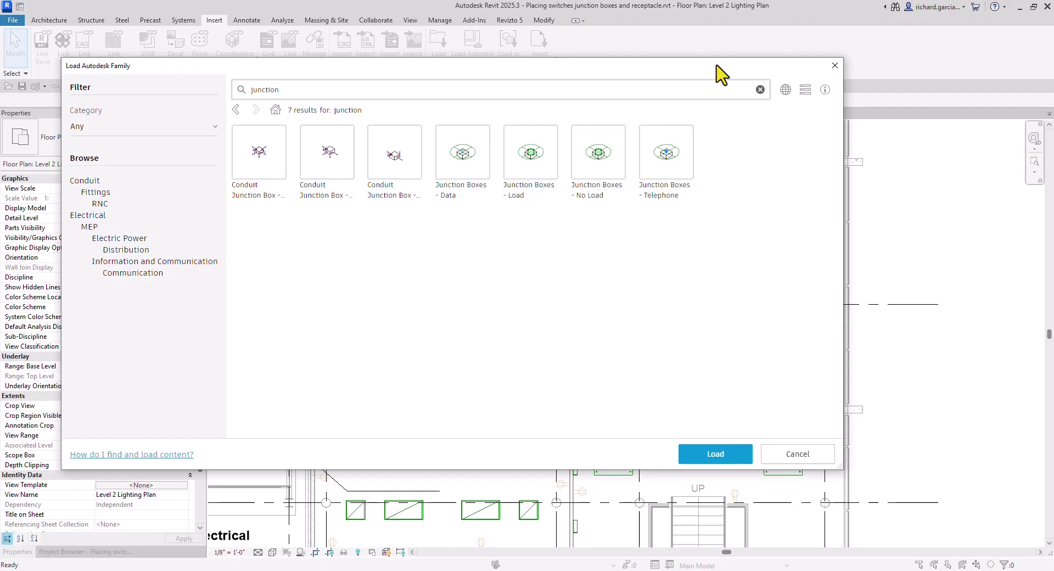
click(759, 89)
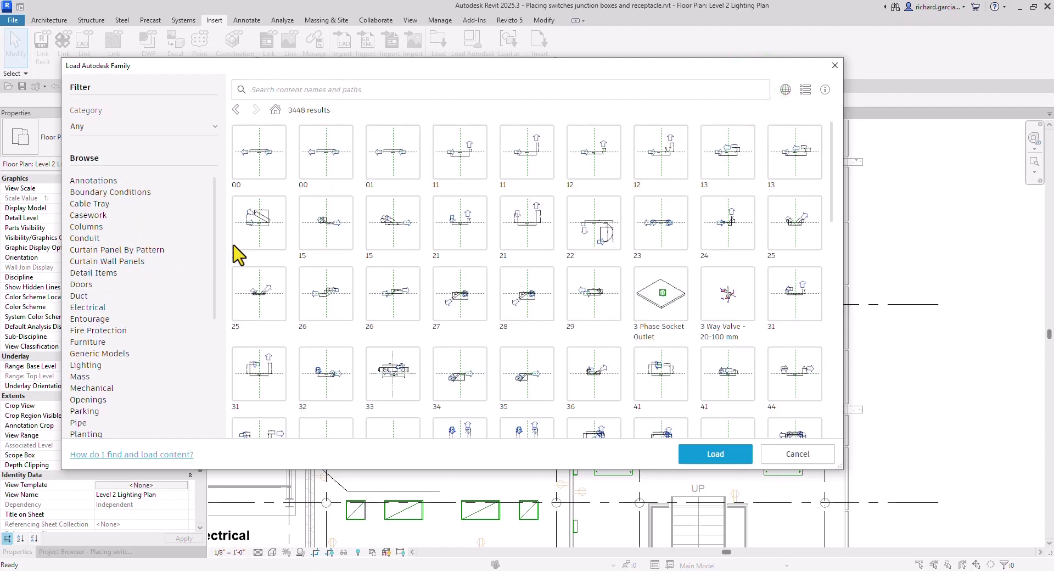
mouse_move(216, 205)
mouse_down()
mouse_move(215, 329)
mouse_move(212, 169)
mouse_up()
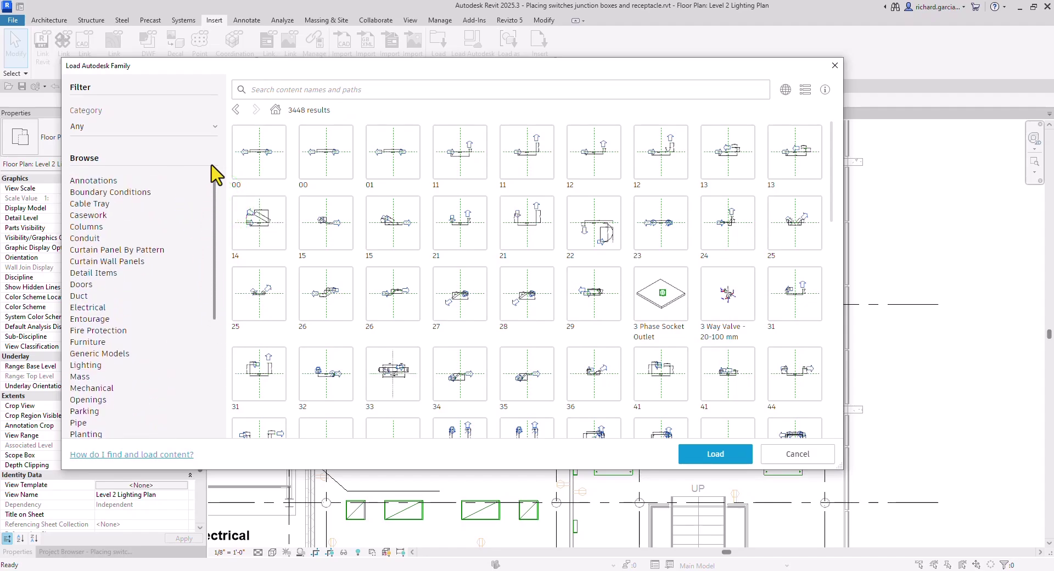
click(317, 90)
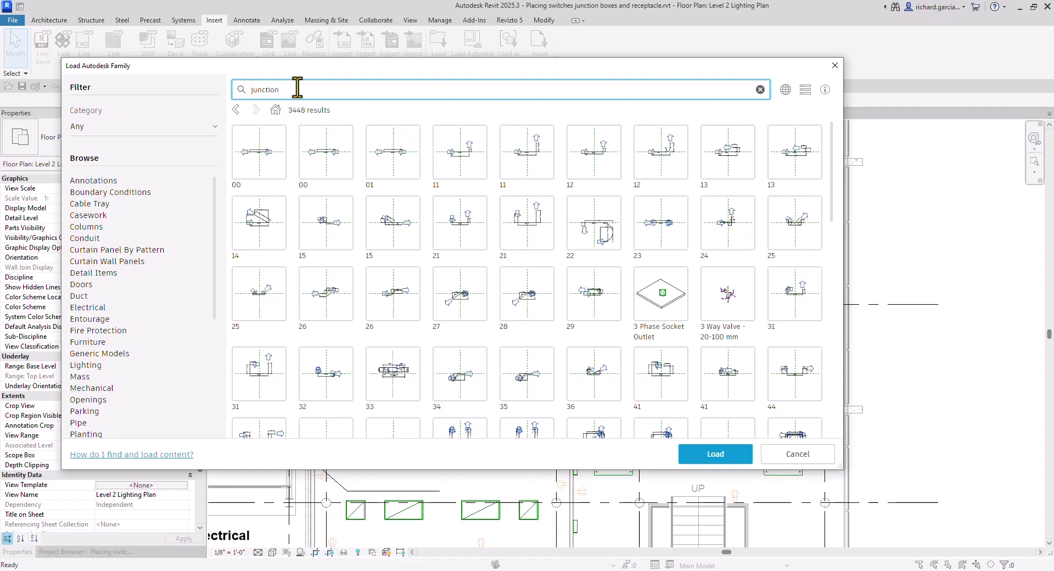
key(Return)
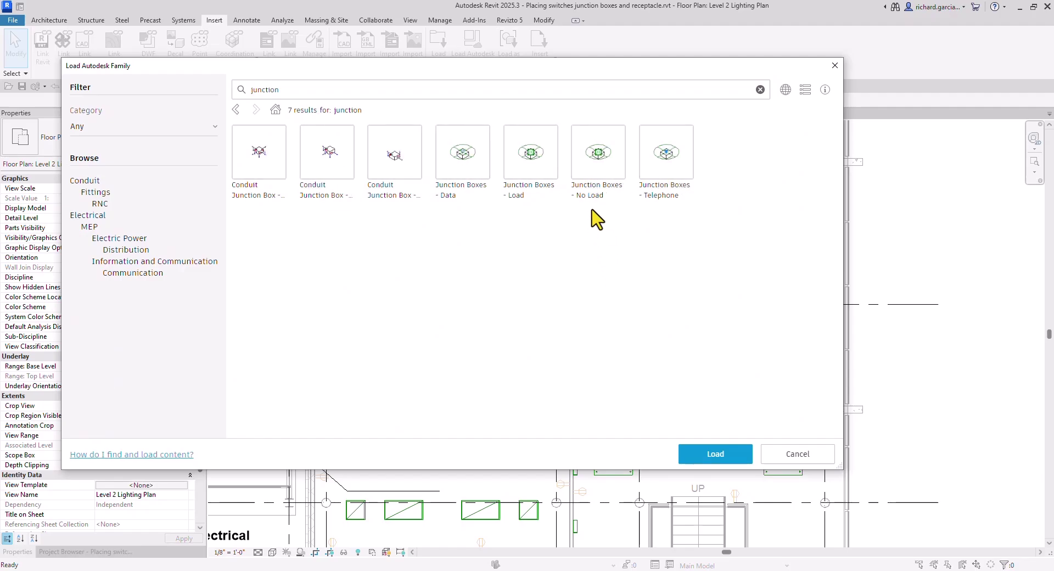
click(599, 159)
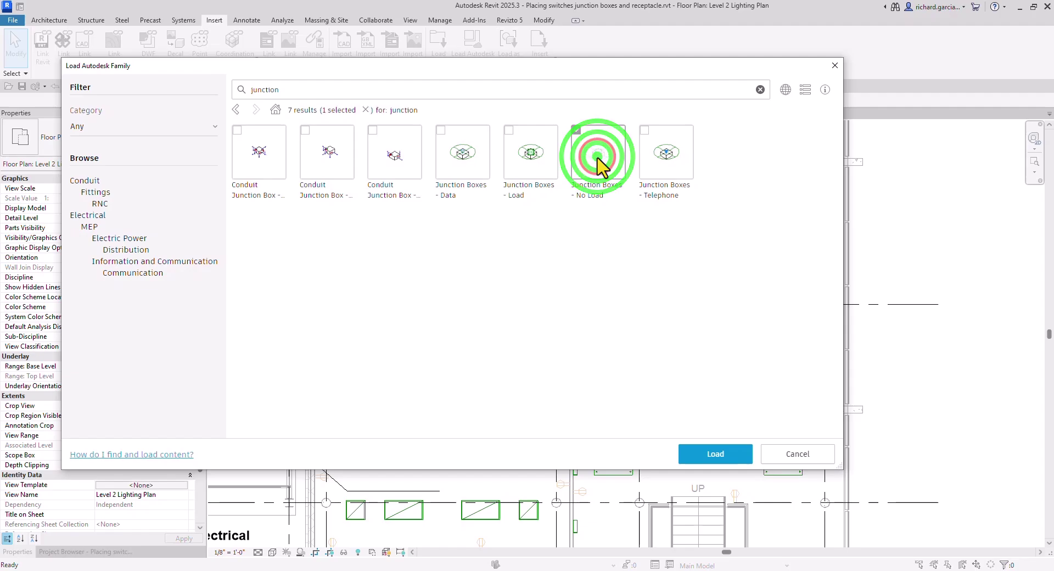
click(716, 459)
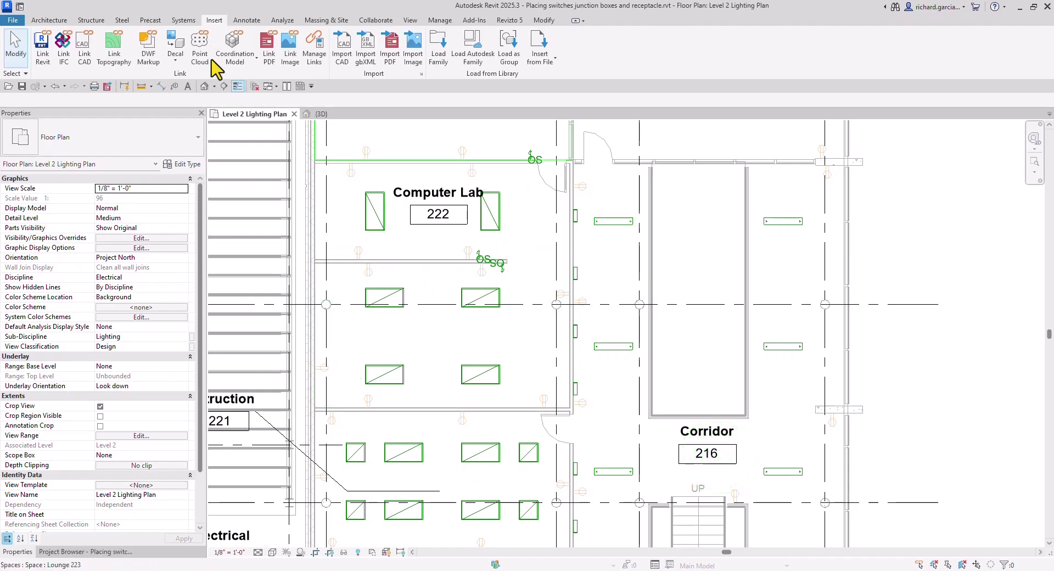
Place one Junction Boxes - No Load, 100 Square electrical fixture in Computer Lab 222, between the room tag and the partition.
click(183, 20)
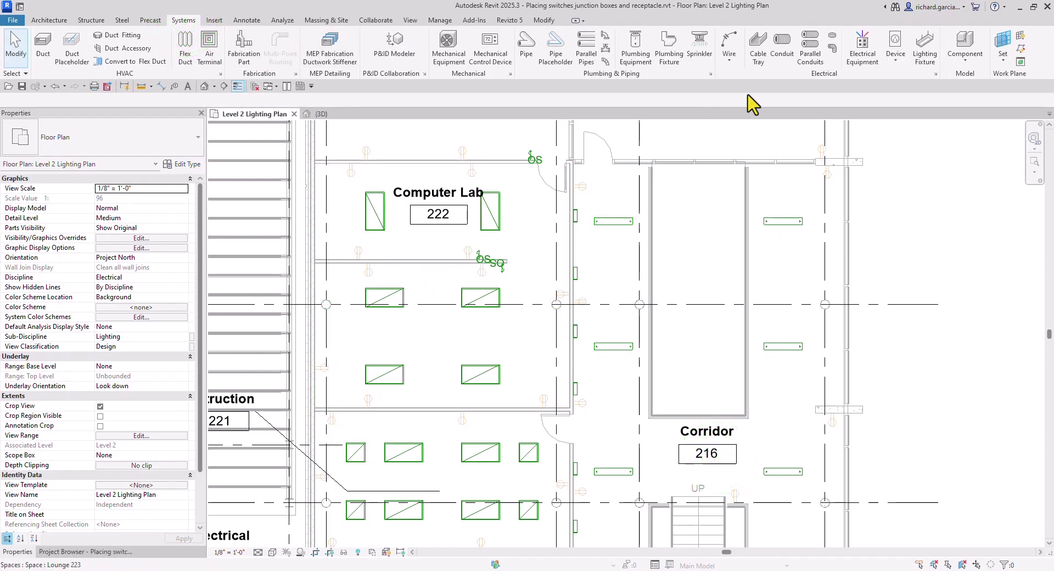
click(895, 58)
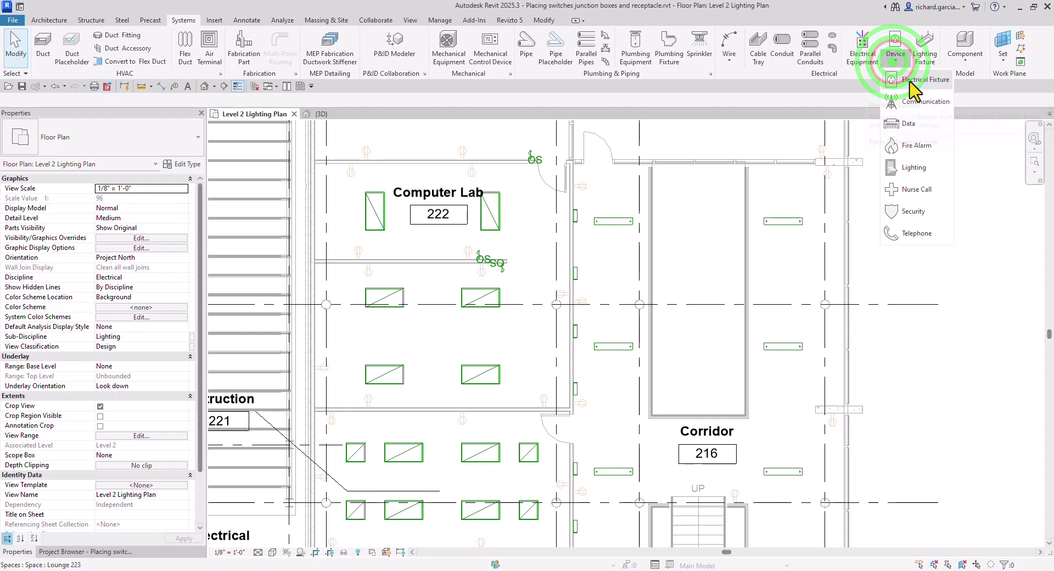
click(915, 81)
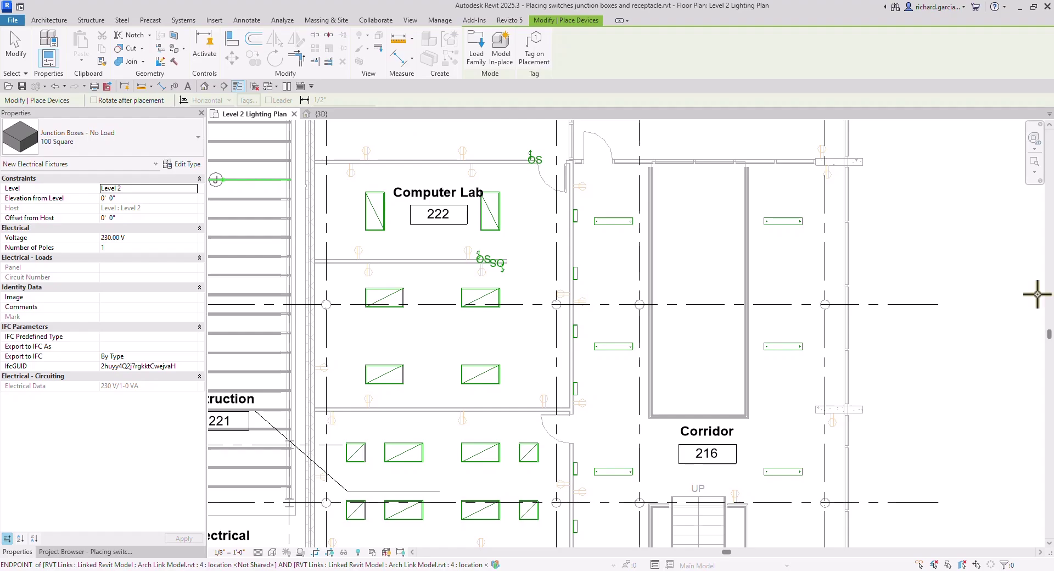
scroll(434, 241, up, 5)
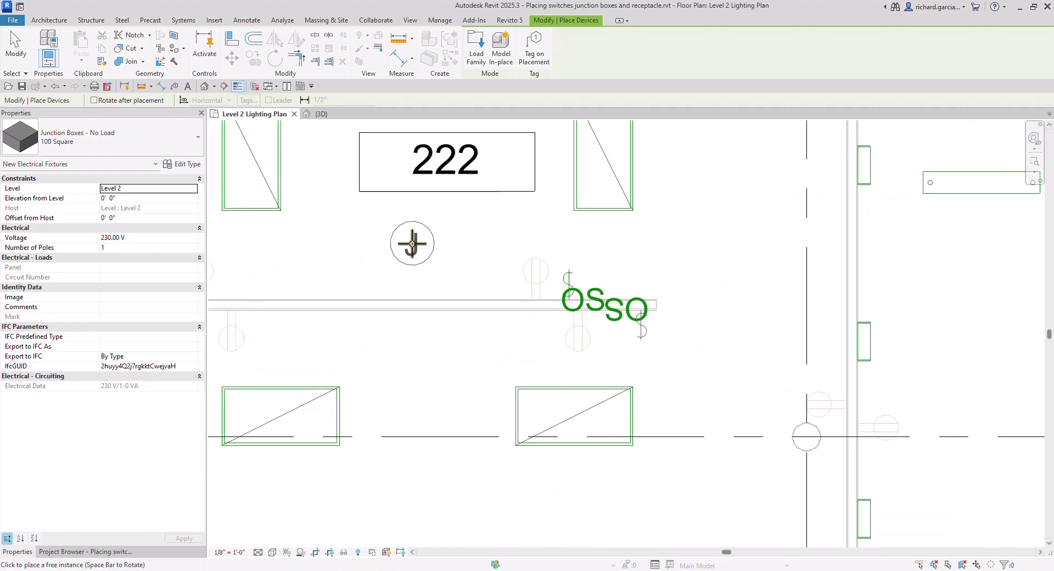
middle_drag(414, 243, 497, 264)
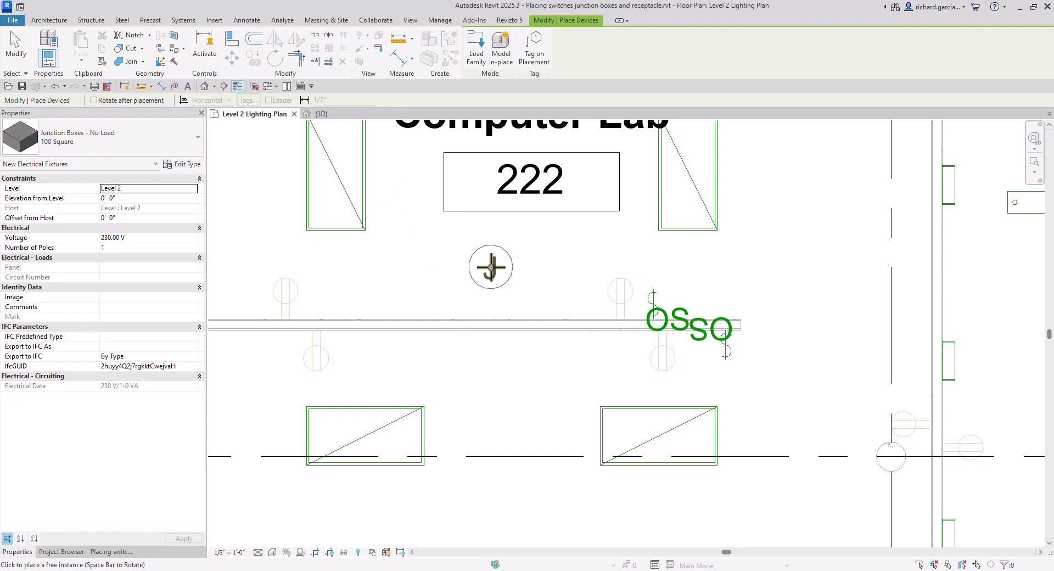
click(490, 268)
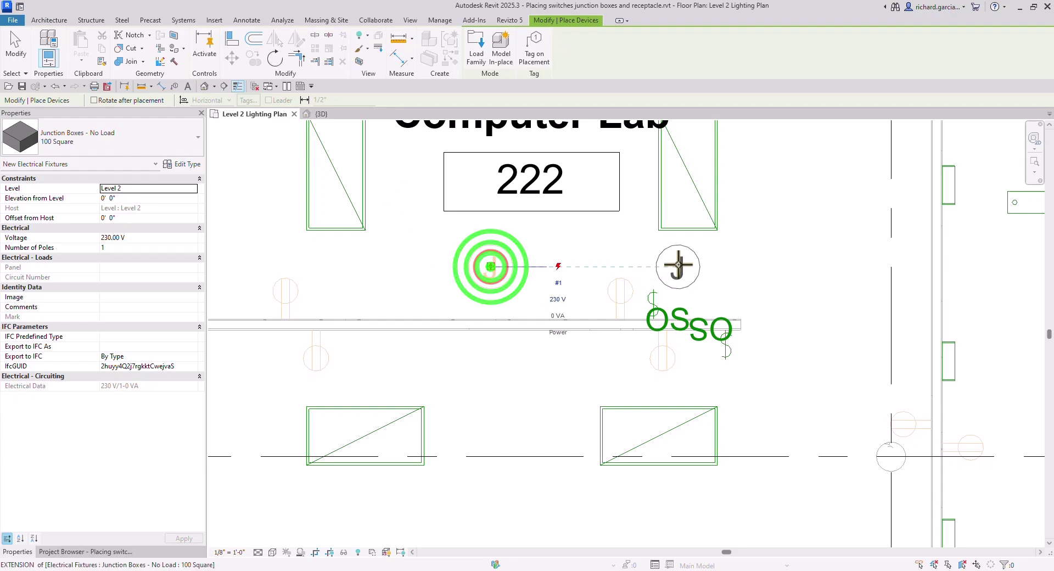
click(17, 49)
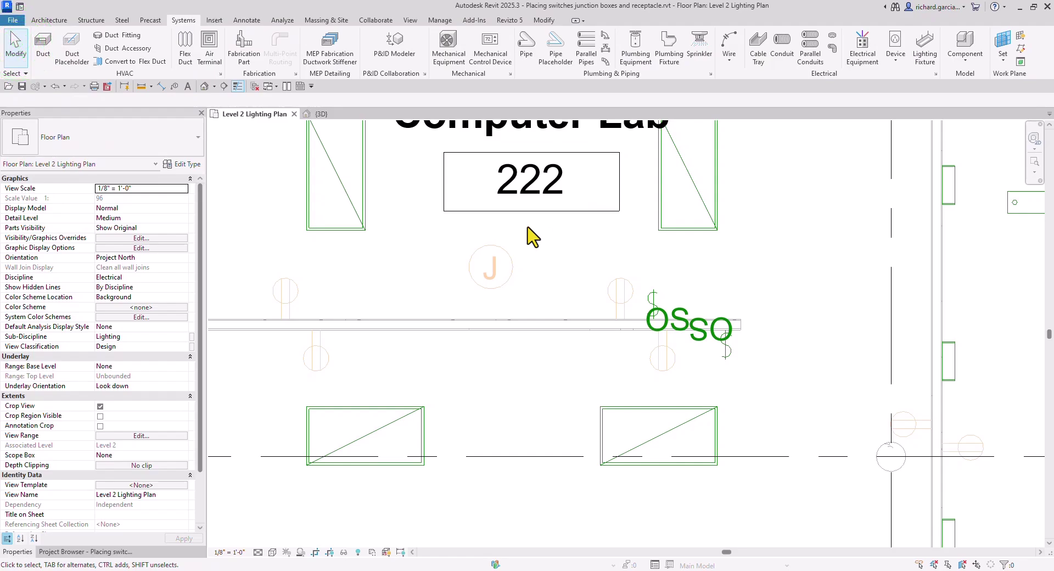
Isolate the new junction box in a 3D selection box and extend the section box well above the floor.
click(506, 251)
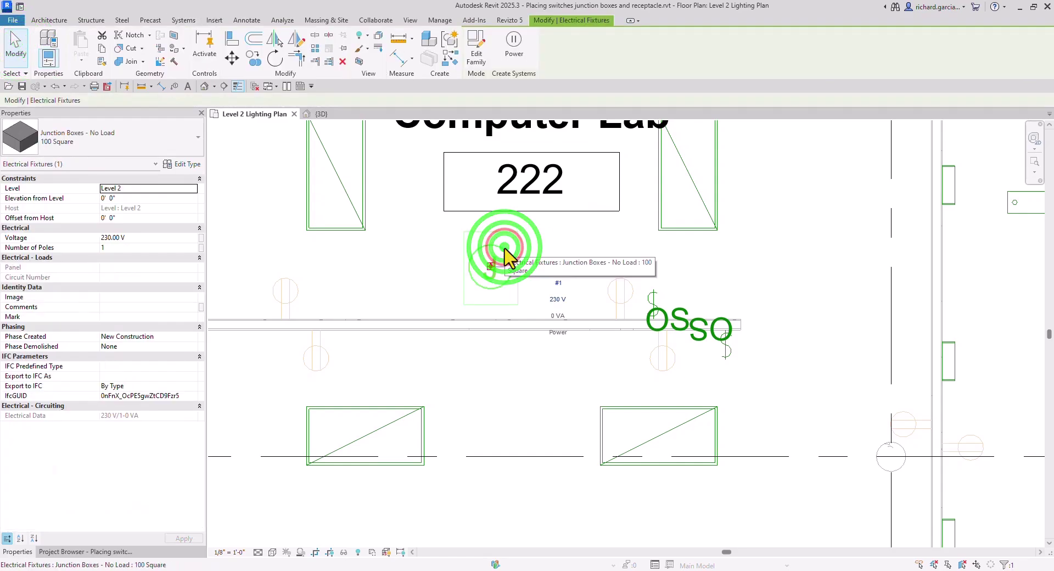
click(360, 61)
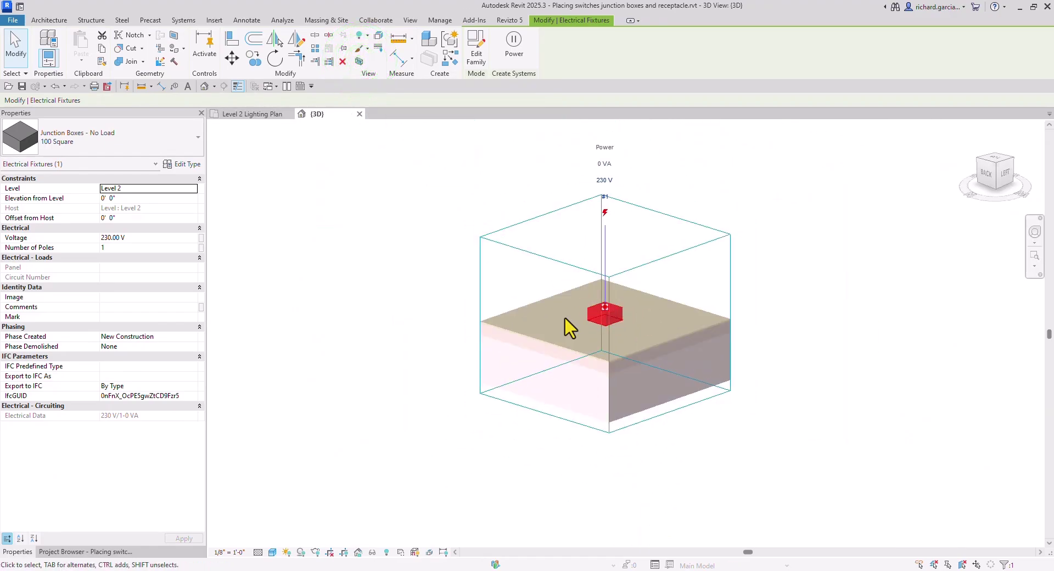
scroll(621, 316, down, 2)
middle_drag(622, 315, 611, 428)
scroll(611, 428, up, 1)
click(585, 410)
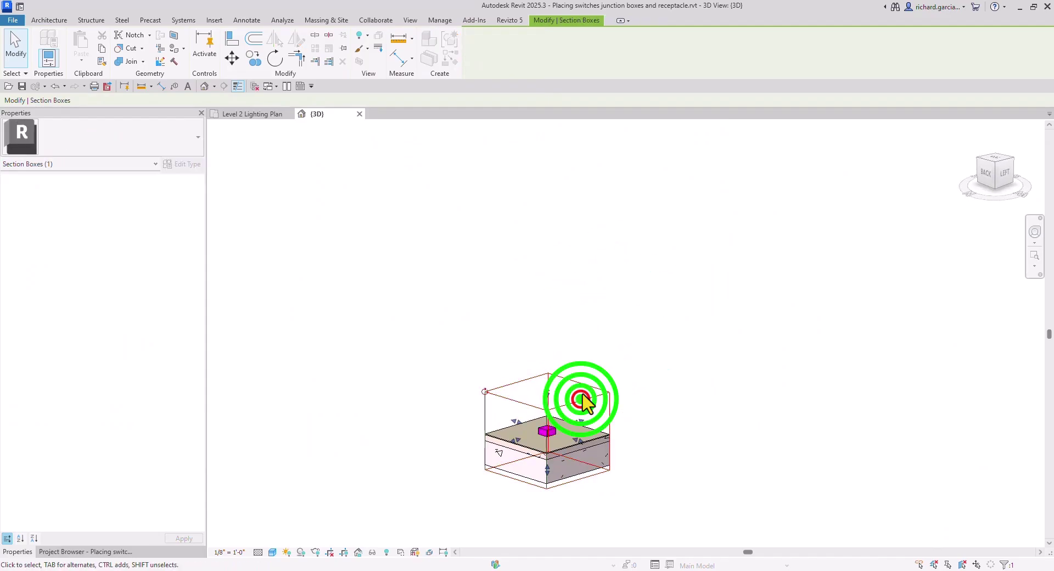
scroll(577, 400, down, 1)
shift+middle_drag(687, 181, 604, 401)
scroll(604, 401, up, 3)
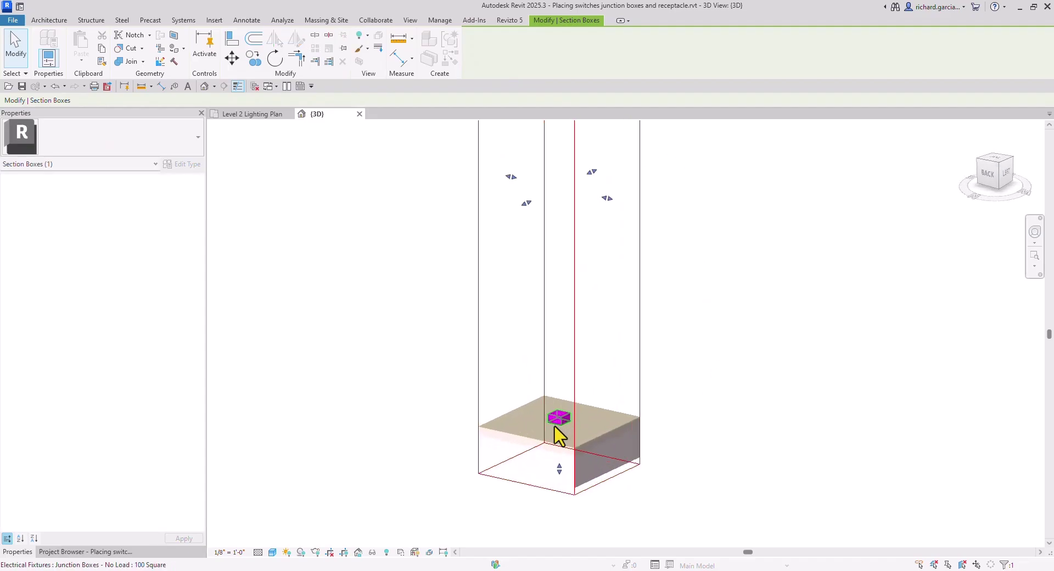
Set the junction box's Offset from Host to 9' 0".
click(742, 335)
click(557, 416)
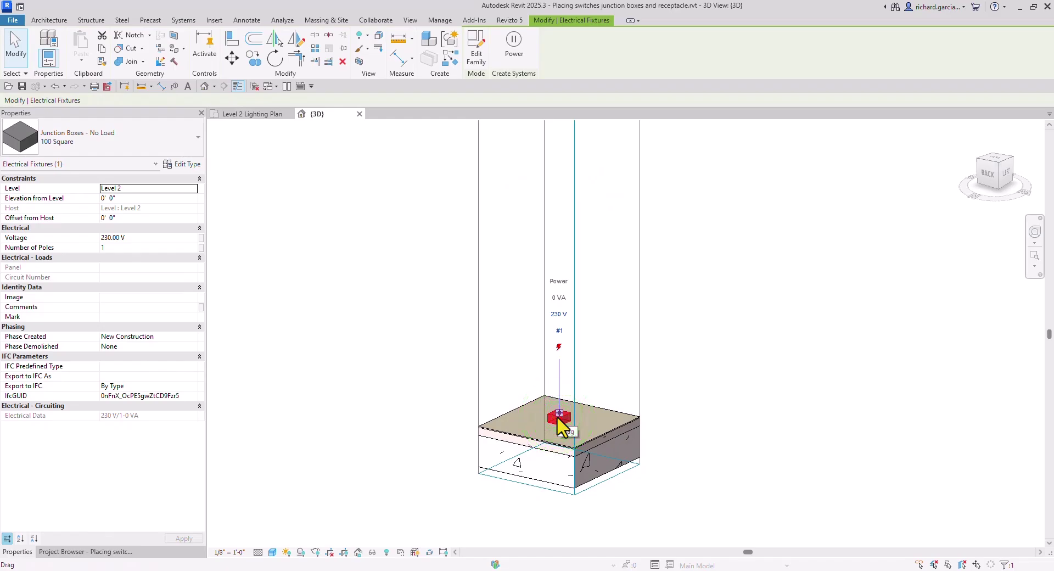
click(127, 216)
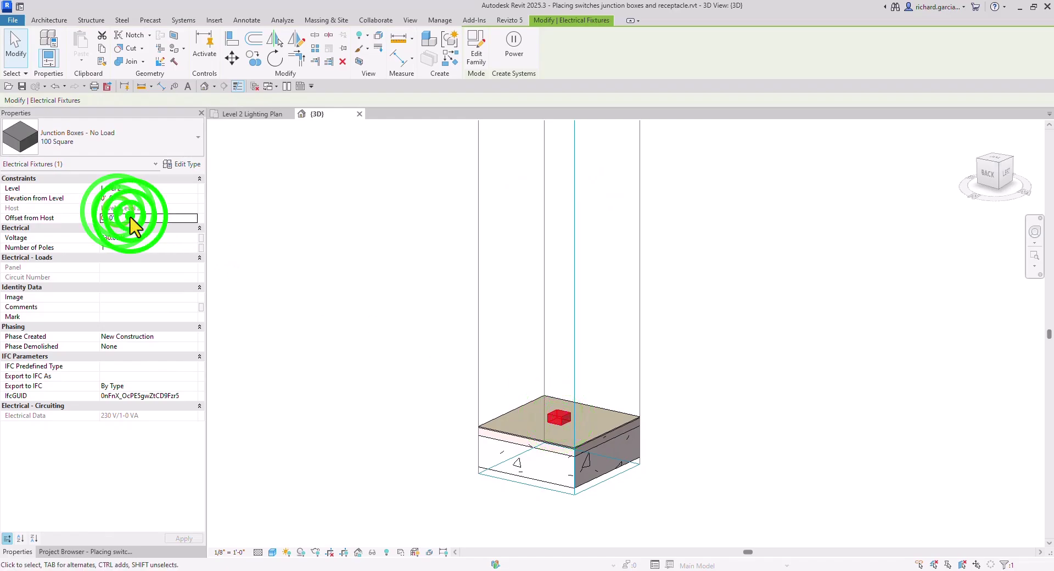
double_click(131, 218)
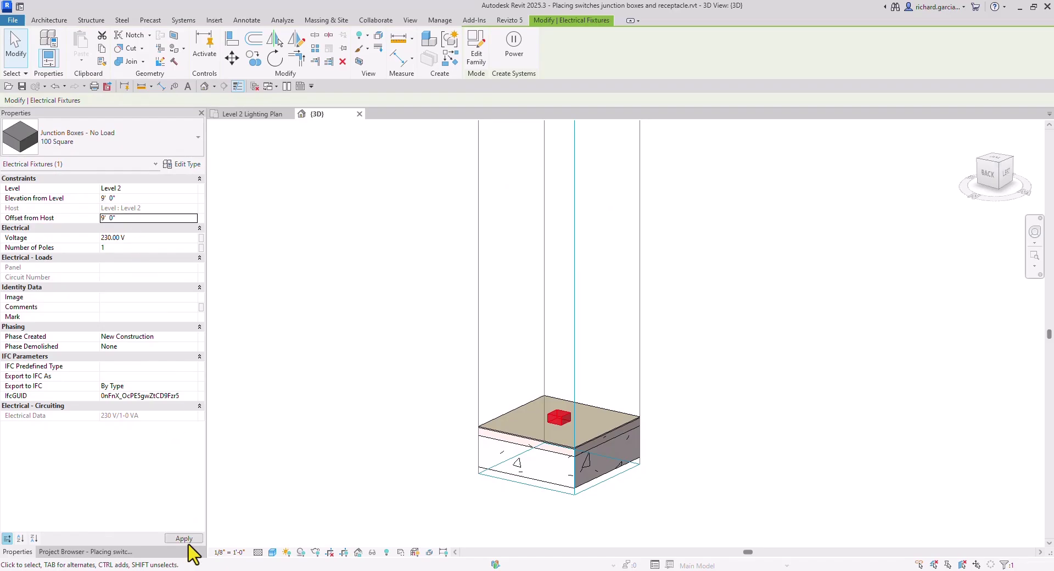
click(184, 538)
Align the junction box's top face with the underside of the linked 2' x 2' ACT ceiling.
scroll(454, 255, up, 5)
shift+middle_drag(433, 259, 445, 308)
scroll(468, 372, down, 3)
shift+middle_drag(551, 303, 527, 292)
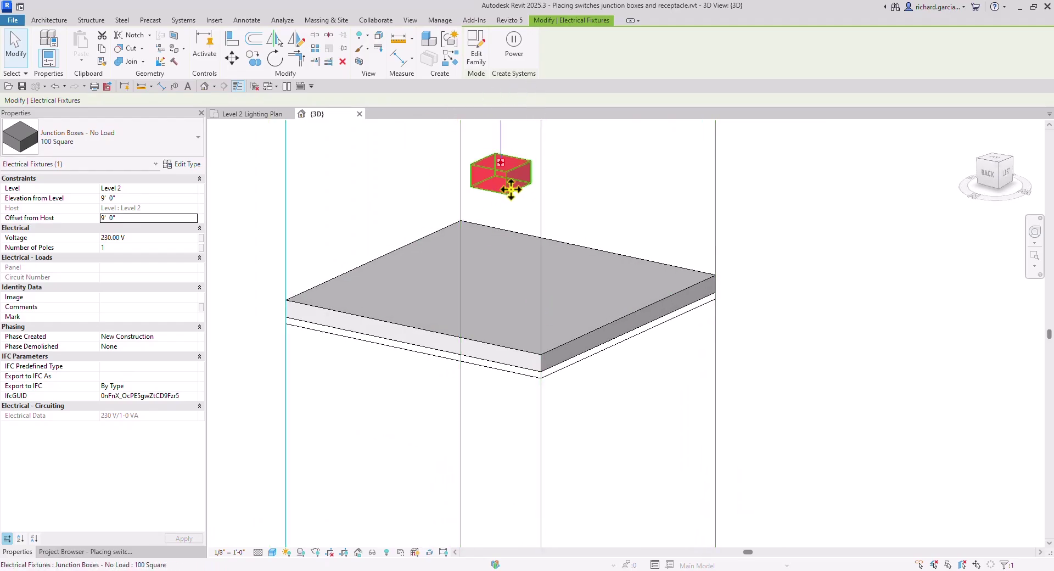
click(230, 44)
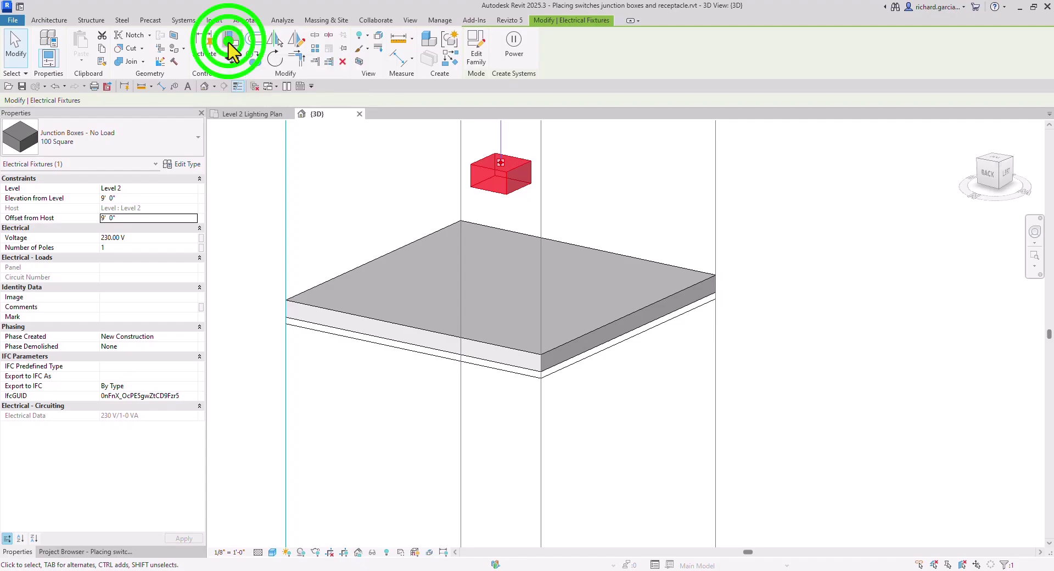
shift+middle_drag(486, 268, 601, 281)
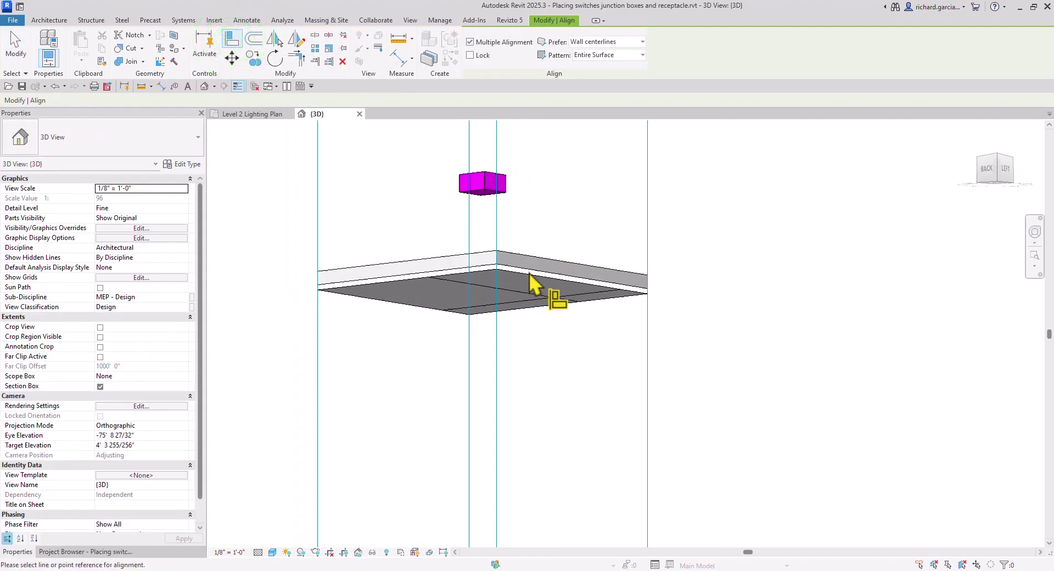
scroll(530, 295, up, 2)
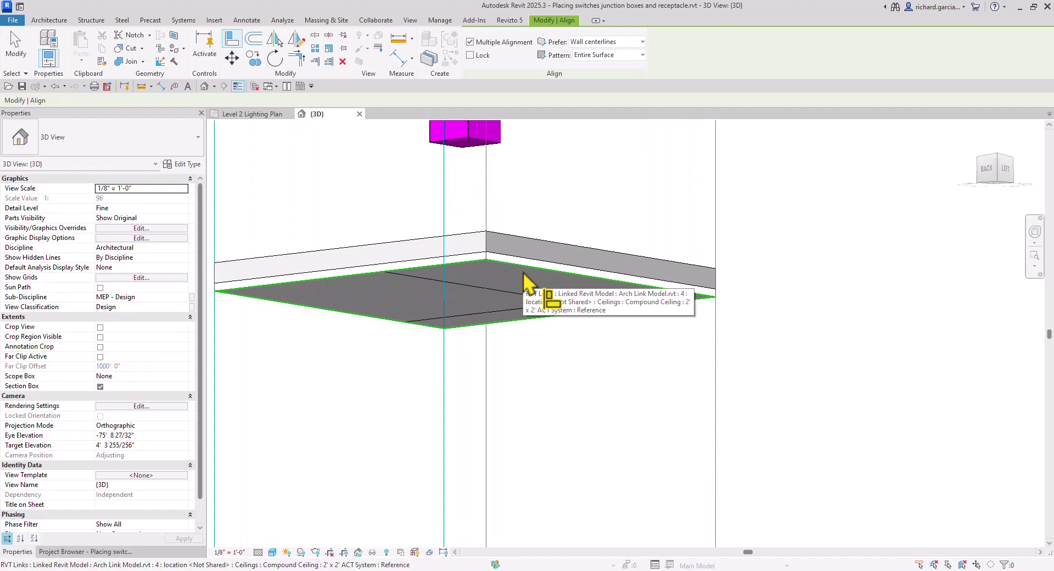
click(525, 283)
shift+middle_drag(527, 285, 599, 304)
scroll(505, 126, up, 2)
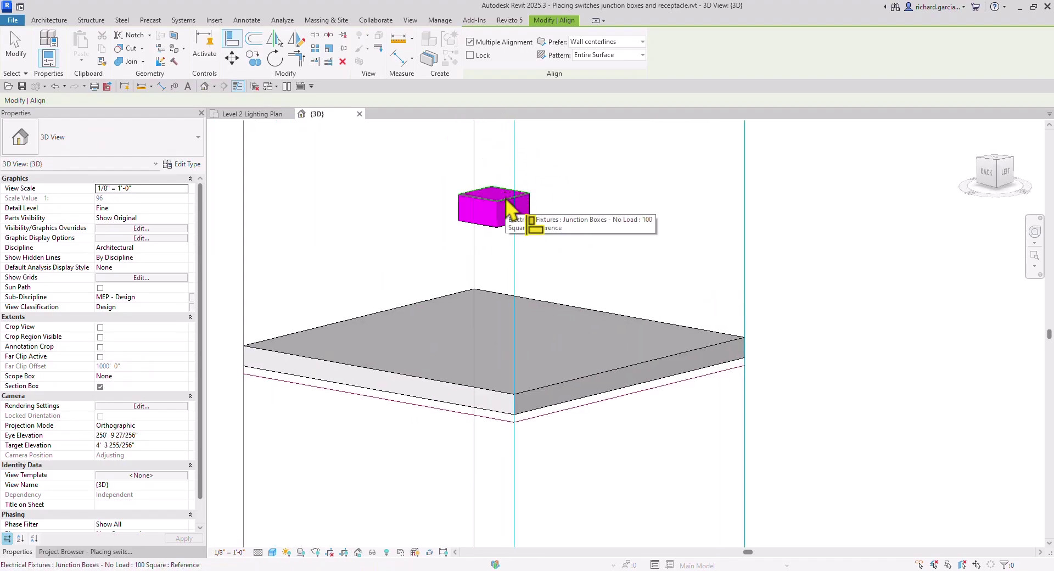
click(506, 200)
shift+middle_drag(576, 287, 548, 212)
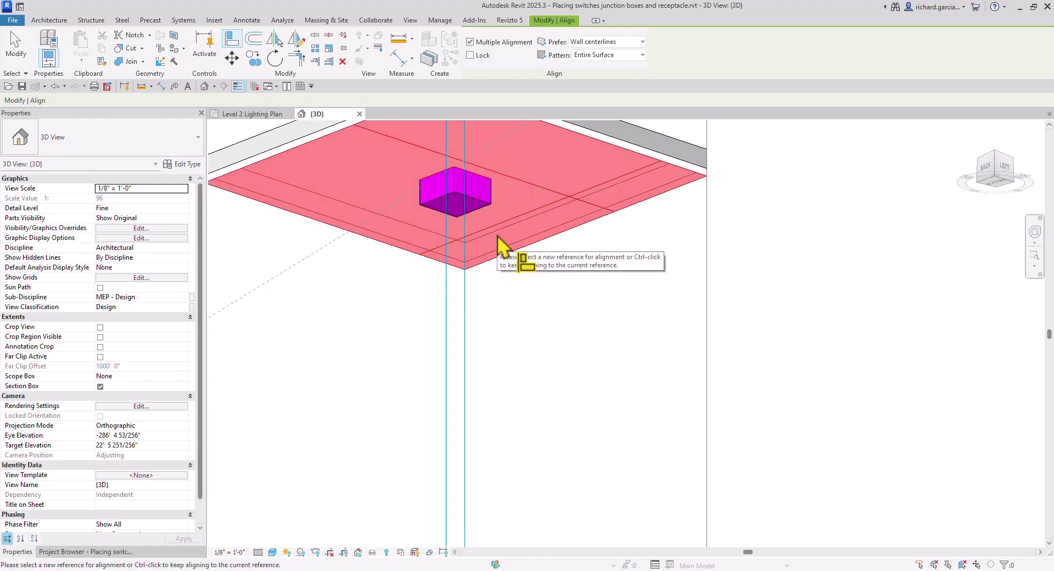
Set the Mark of the ceiling-aligned junction box to JB-1NL.
click(17, 44)
shift+middle_drag(488, 279, 540, 256)
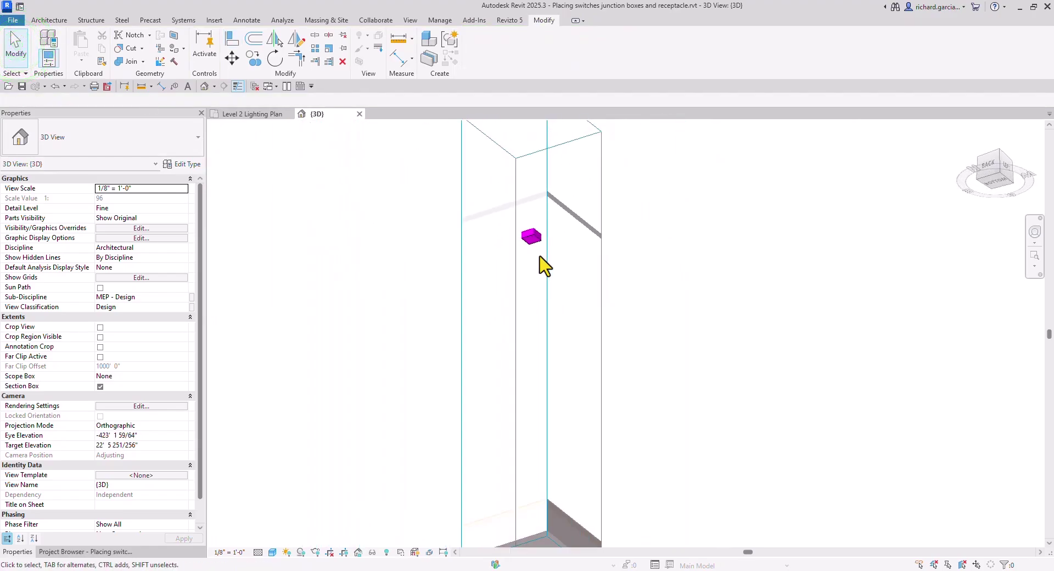
scroll(544, 266, down, 3)
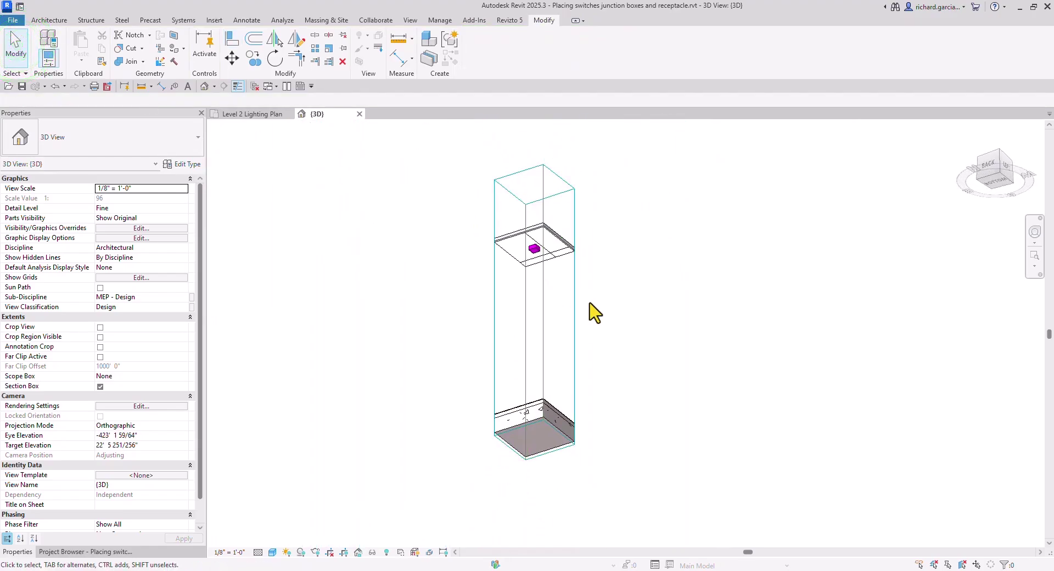
scroll(532, 259, up, 5)
click(559, 265)
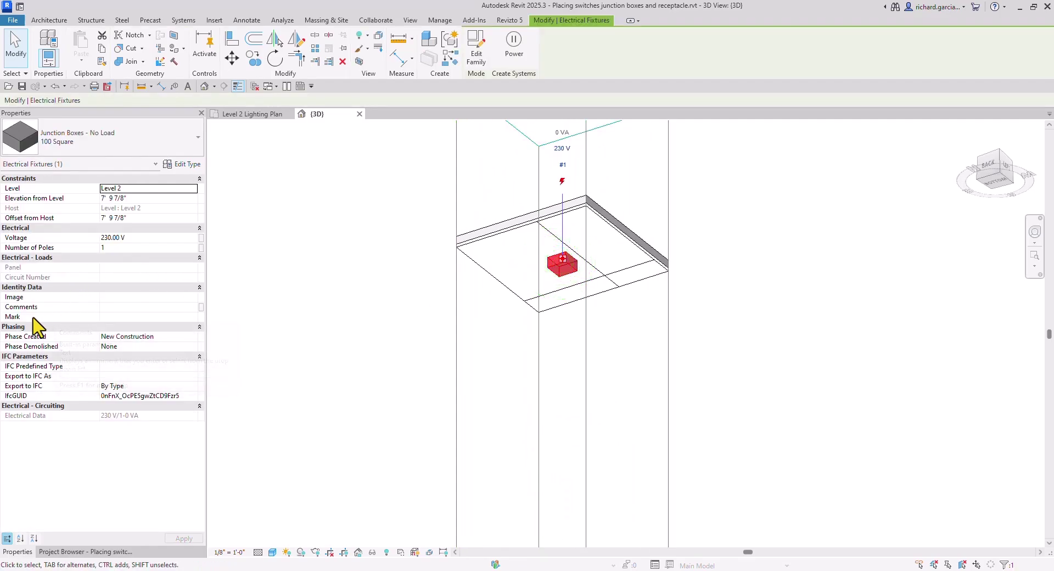
click(119, 318)
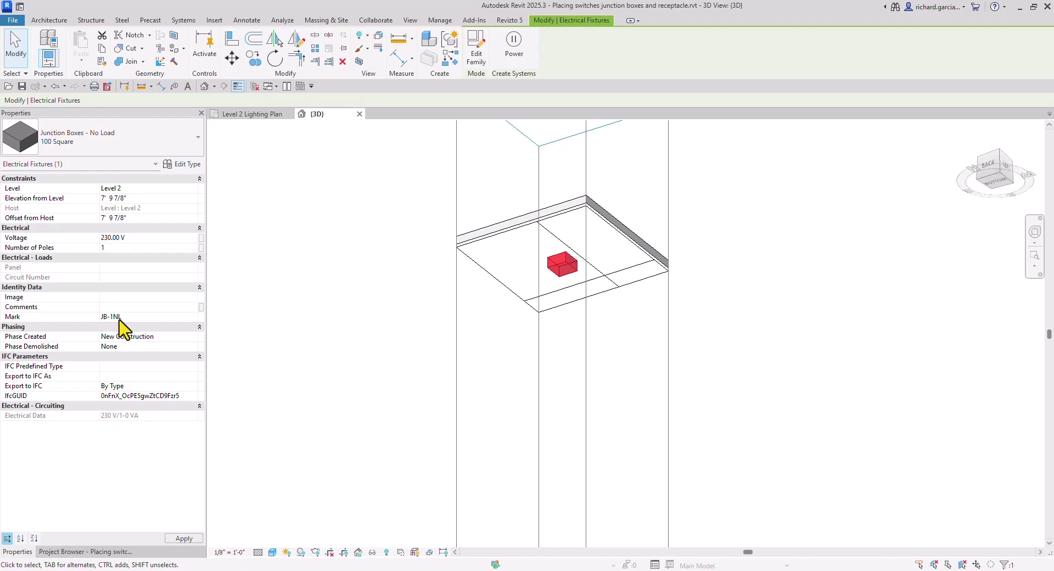
click(184, 538)
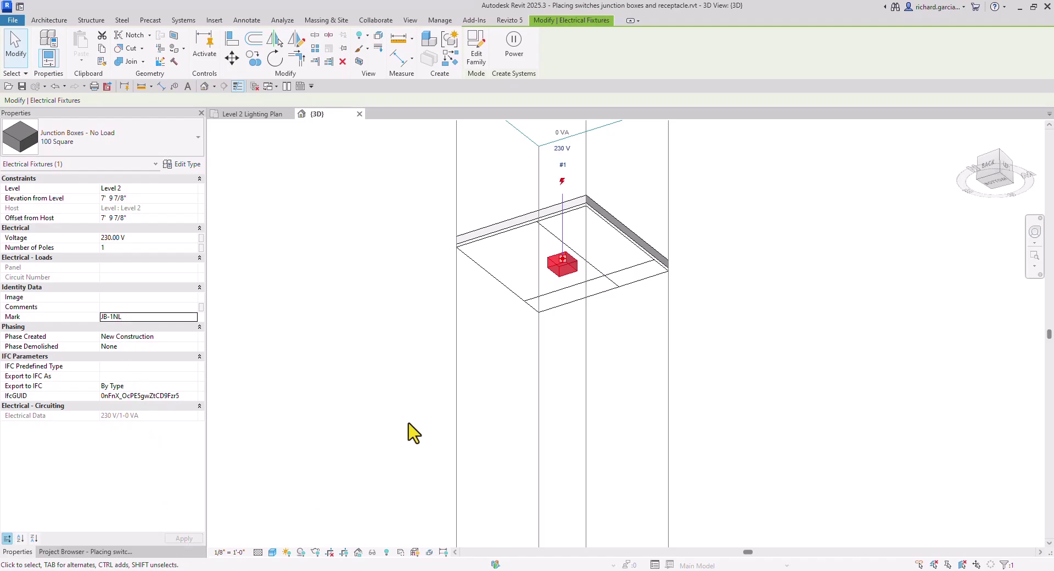
click(378, 359)
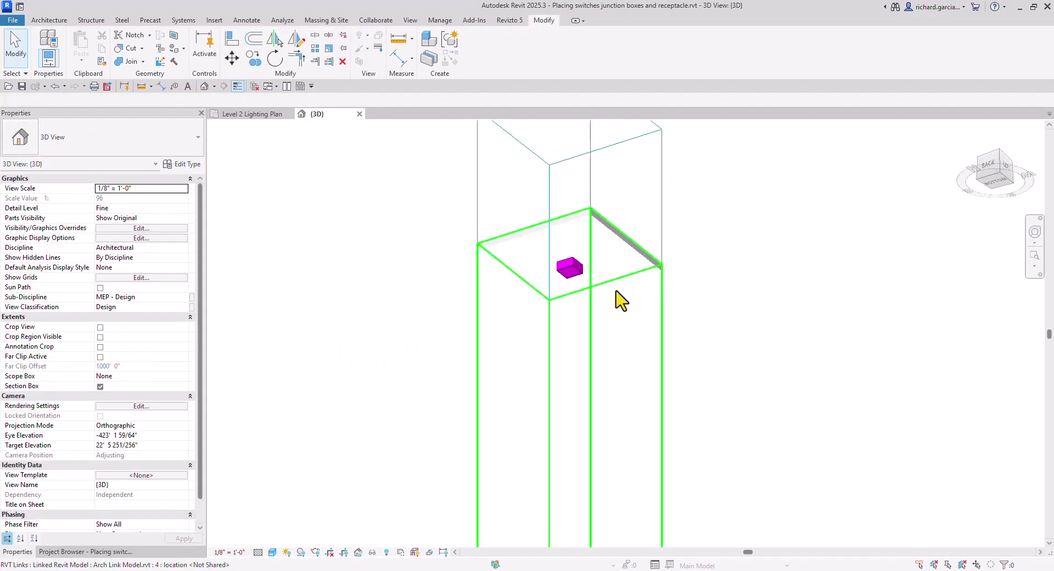
Review the type properties of the 100 Square no-load junction box, including its load and dimensions.
click(569, 268)
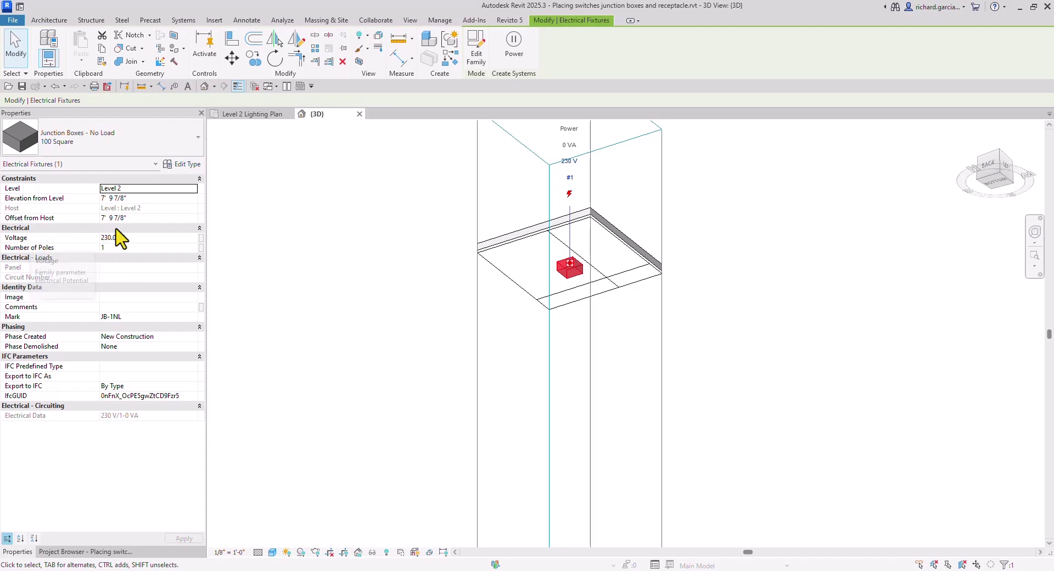
click(181, 164)
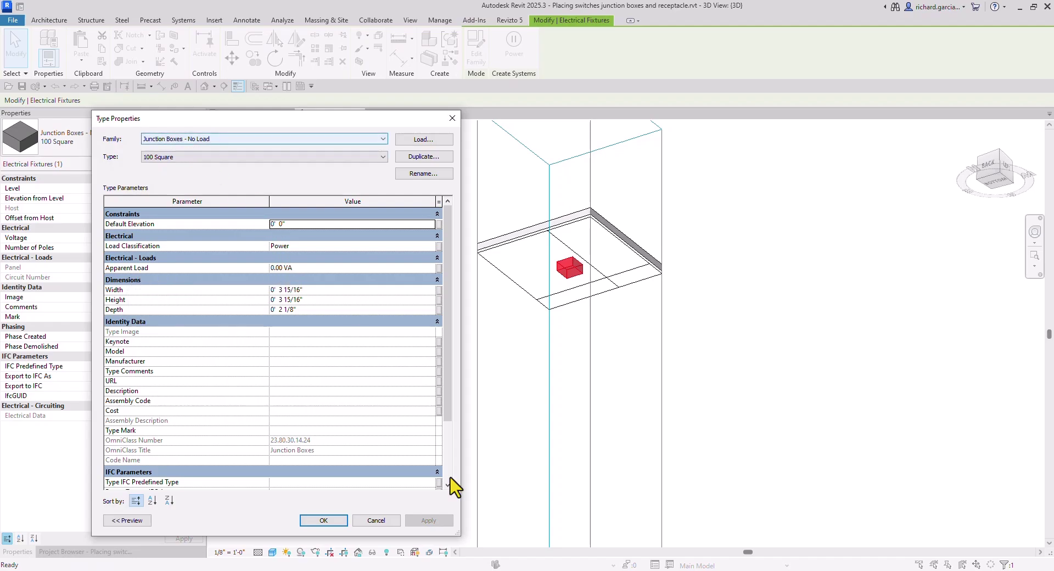
click(324, 520)
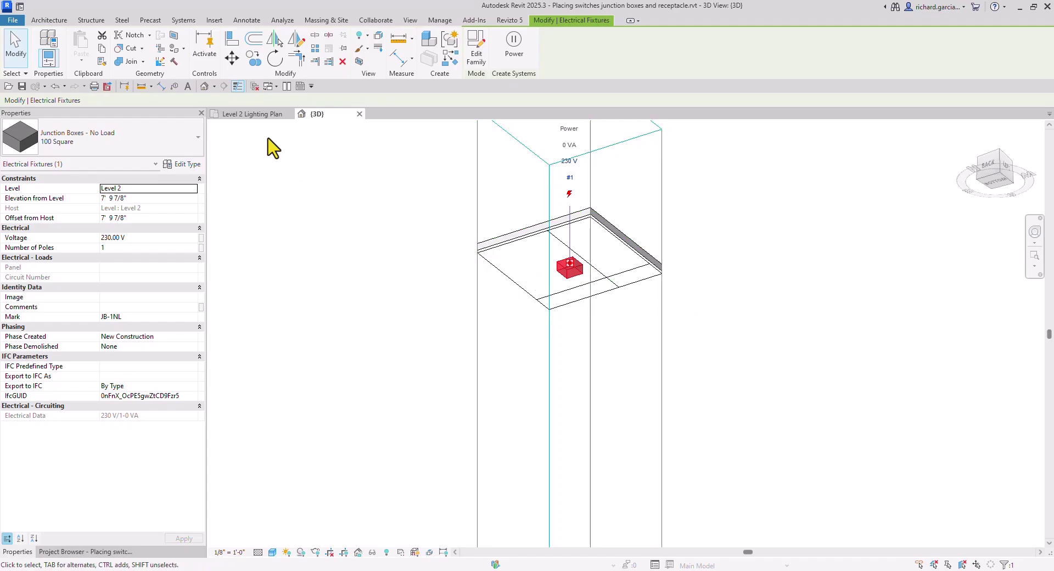
Return to the Level 2 Lighting Plan and open the System Browser beside it.
click(251, 114)
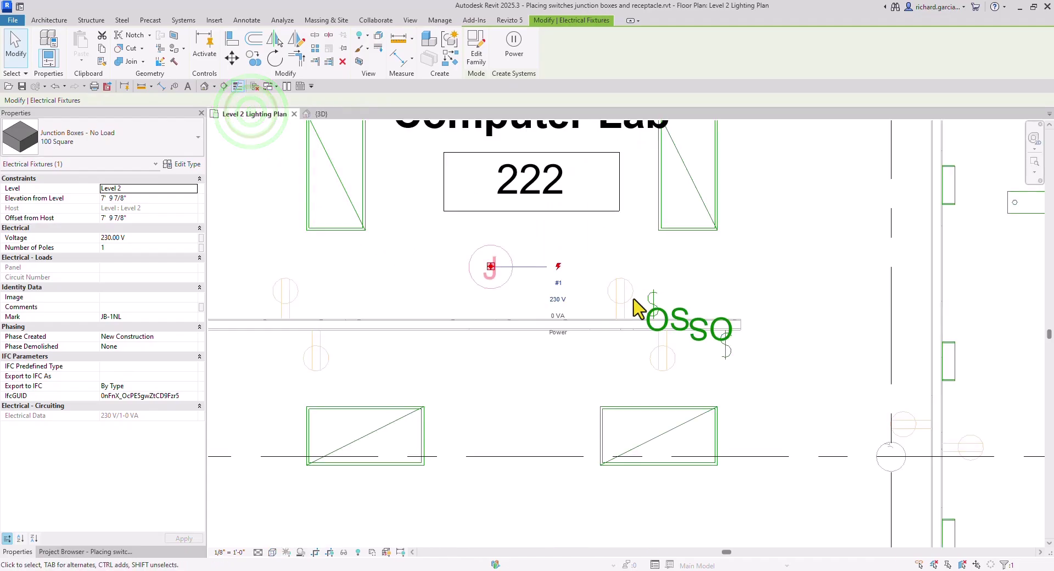
scroll(637, 310, down, 5)
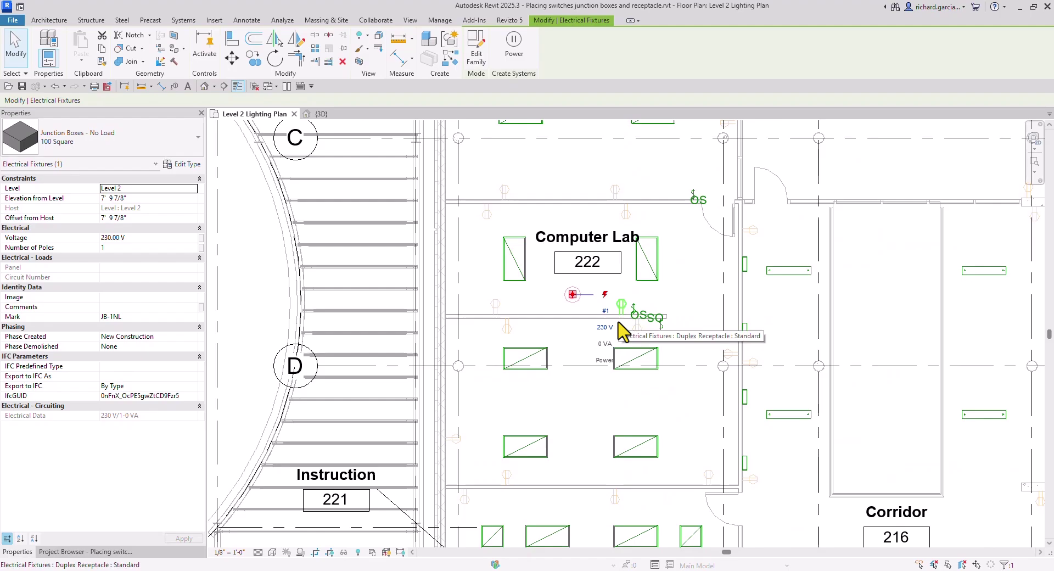
click(690, 331)
scroll(683, 324, down, 3)
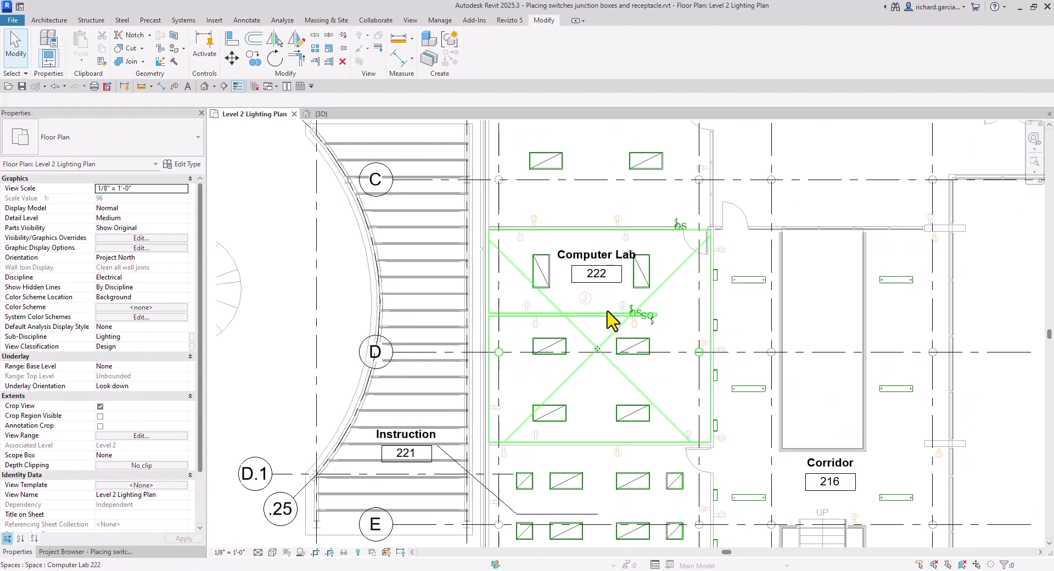
middle_drag(679, 328, 654, 322)
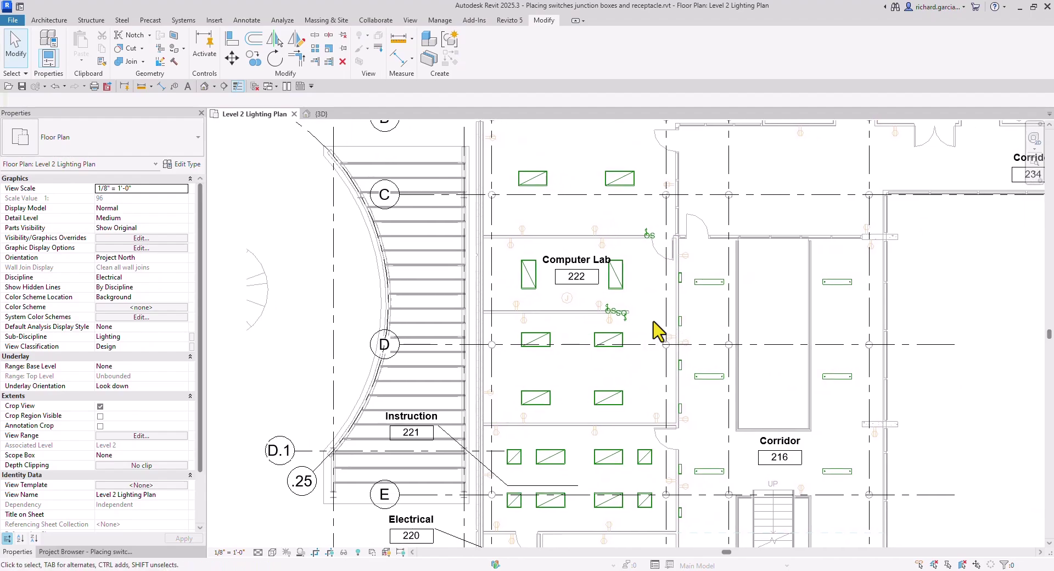
right_click(354, 273)
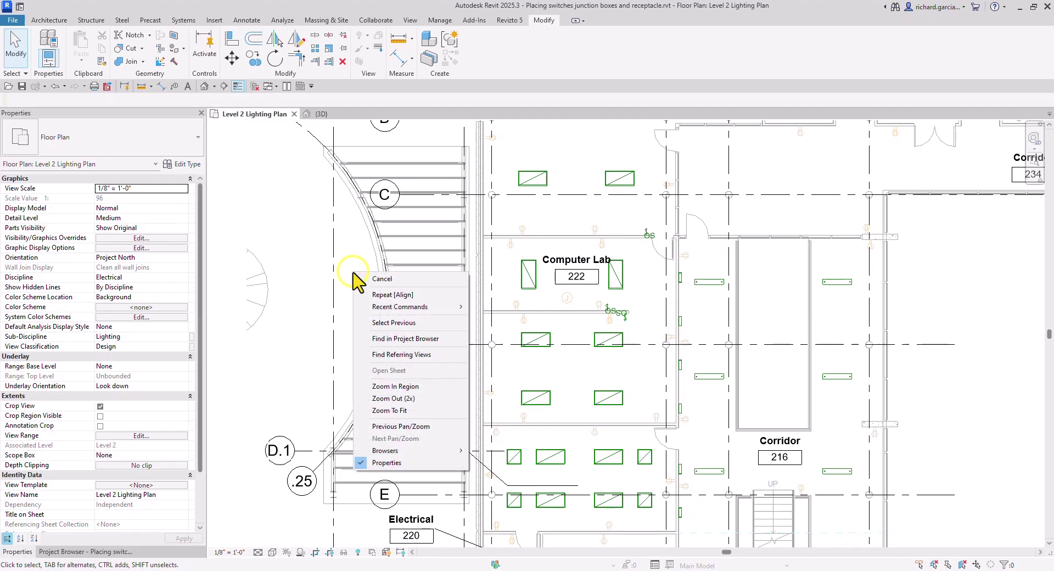
right_click(268, 197)
mouse_move(376, 383)
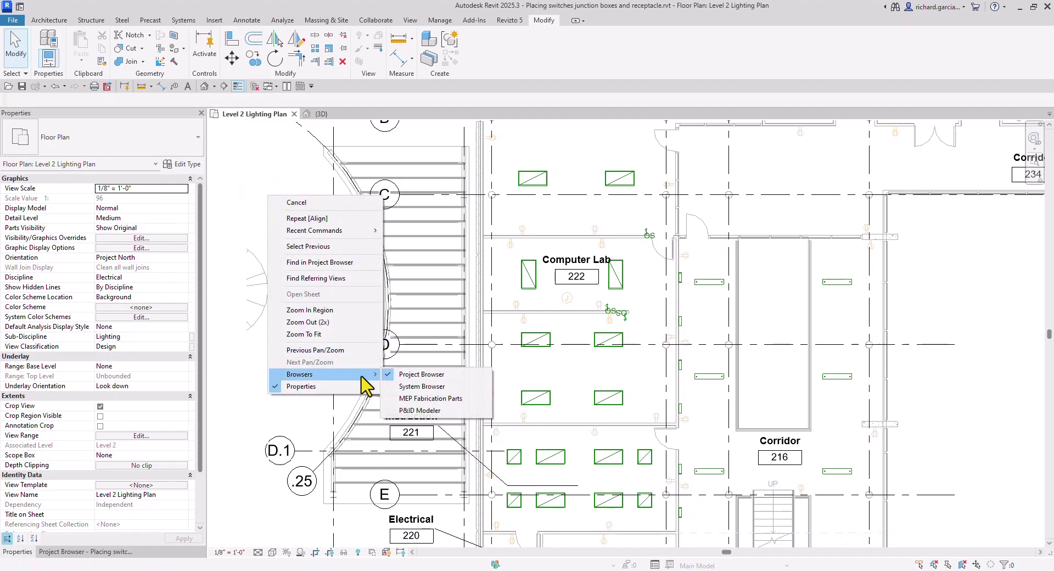
click(423, 387)
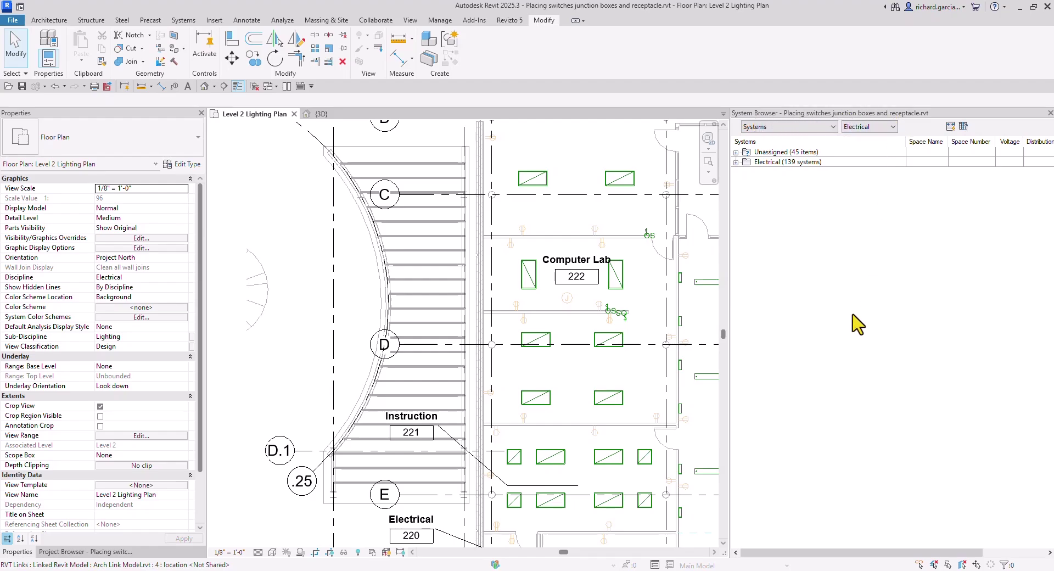
Examine the Power circuits under Electrical in the System Browser and collapse the list again.
click(763, 163)
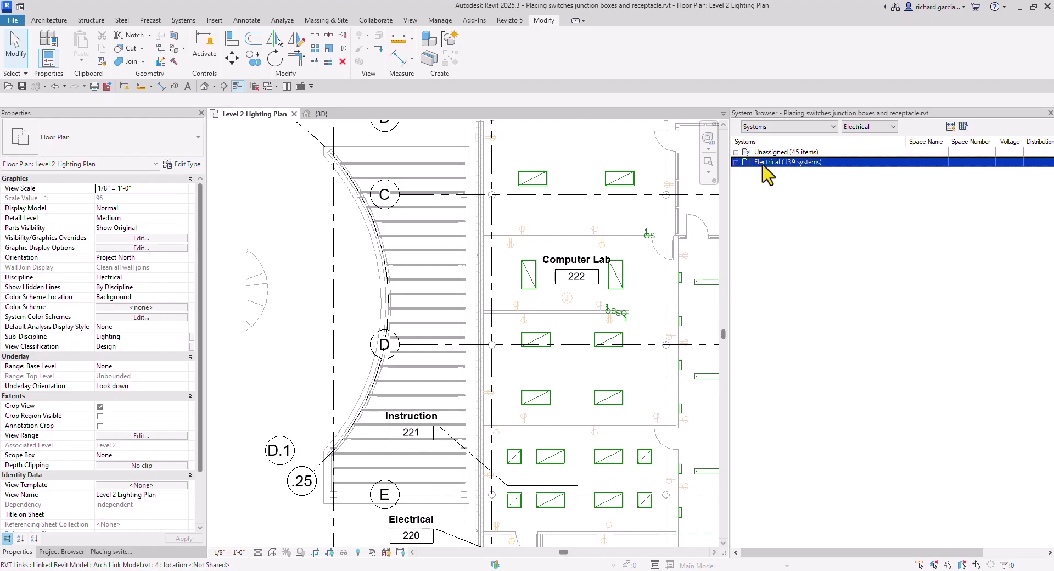
click(774, 176)
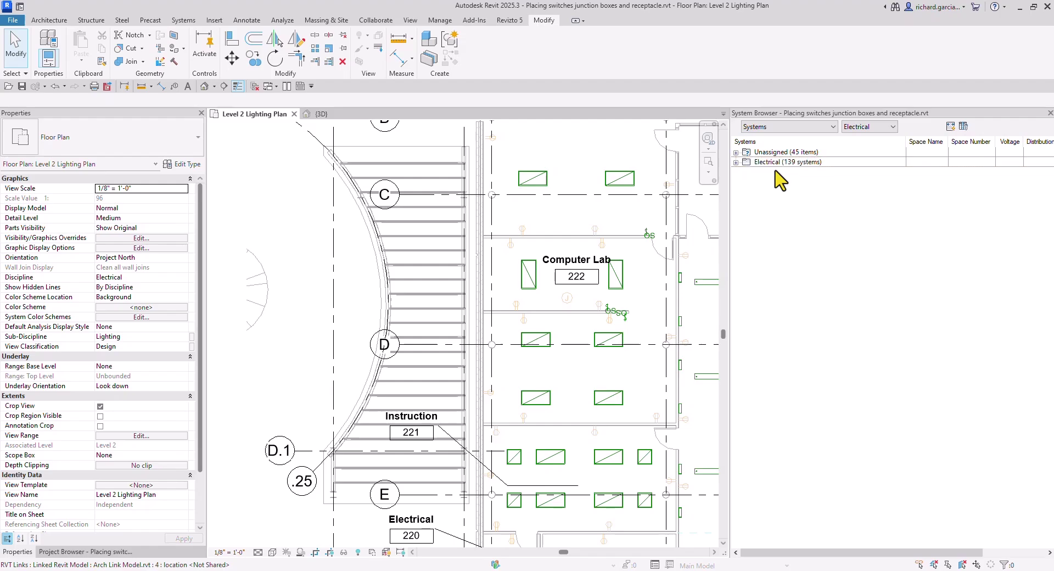
click(736, 162)
click(747, 172)
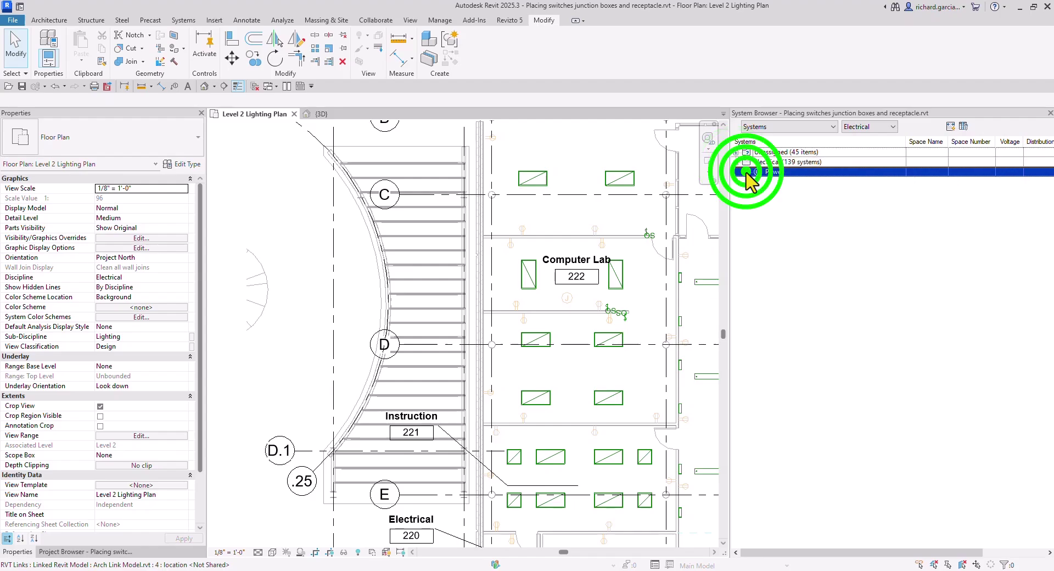
click(769, 241)
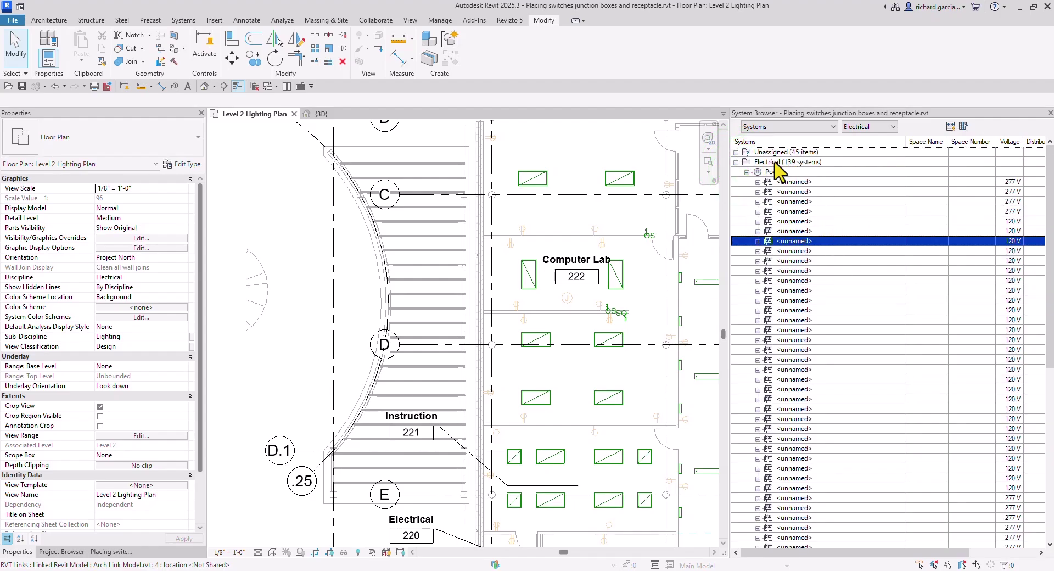
click(735, 164)
click(736, 163)
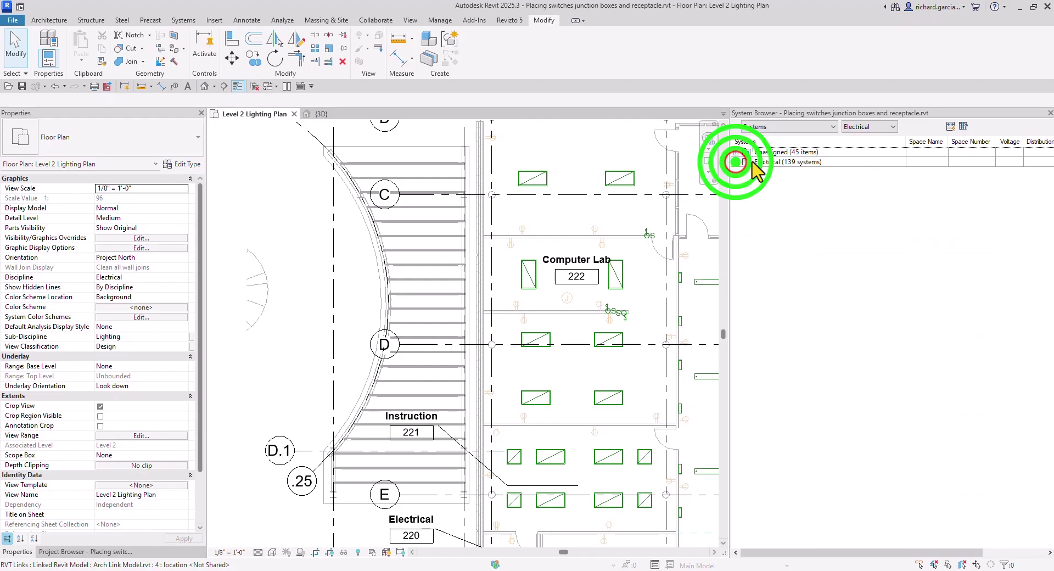
click(767, 154)
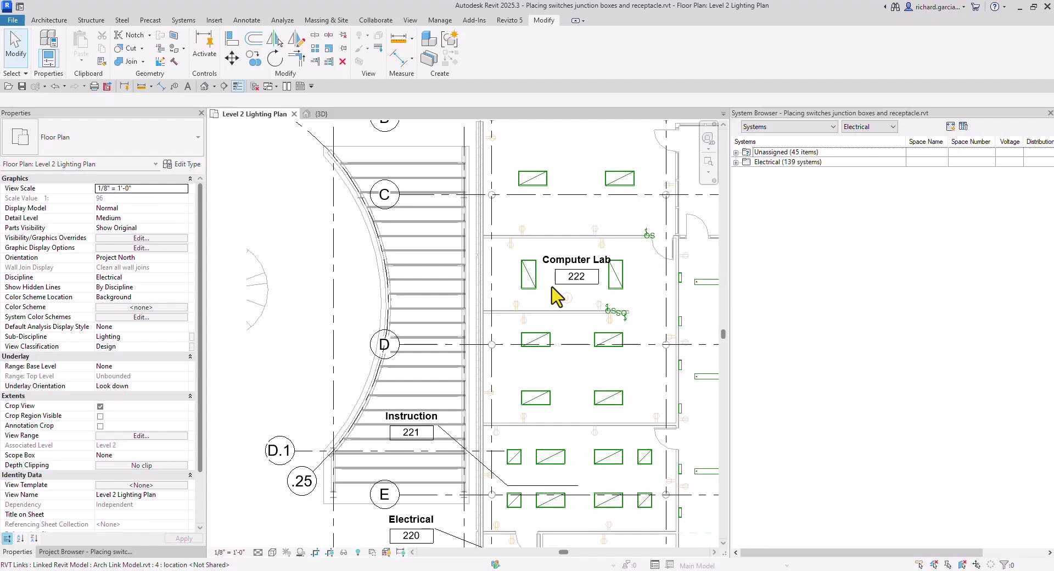
Select the duplex receptacle on the wall between Electrical 220 and Library 219 and find its circuit under Electrical in the System Browser.
scroll(558, 299, down, 3)
middle_drag(558, 299, 484, 293)
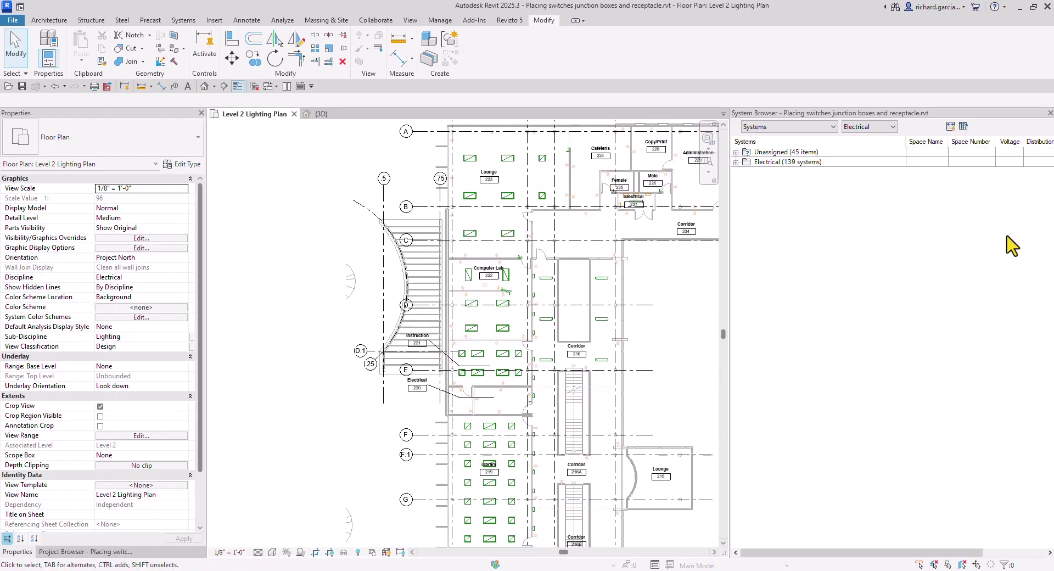
click(740, 163)
middle_drag(537, 429, 546, 288)
scroll(547, 289, up, 5)
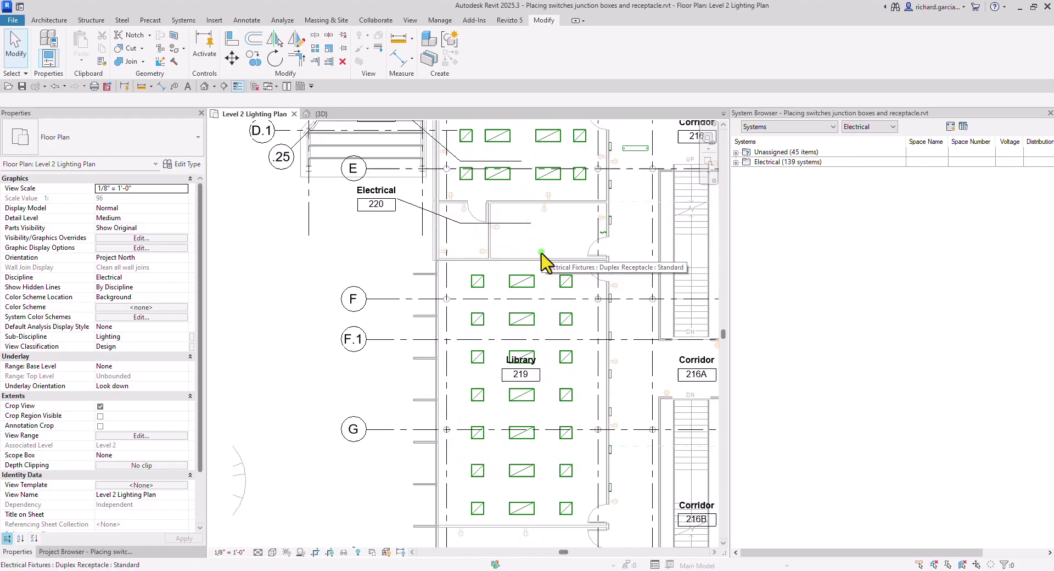
click(542, 254)
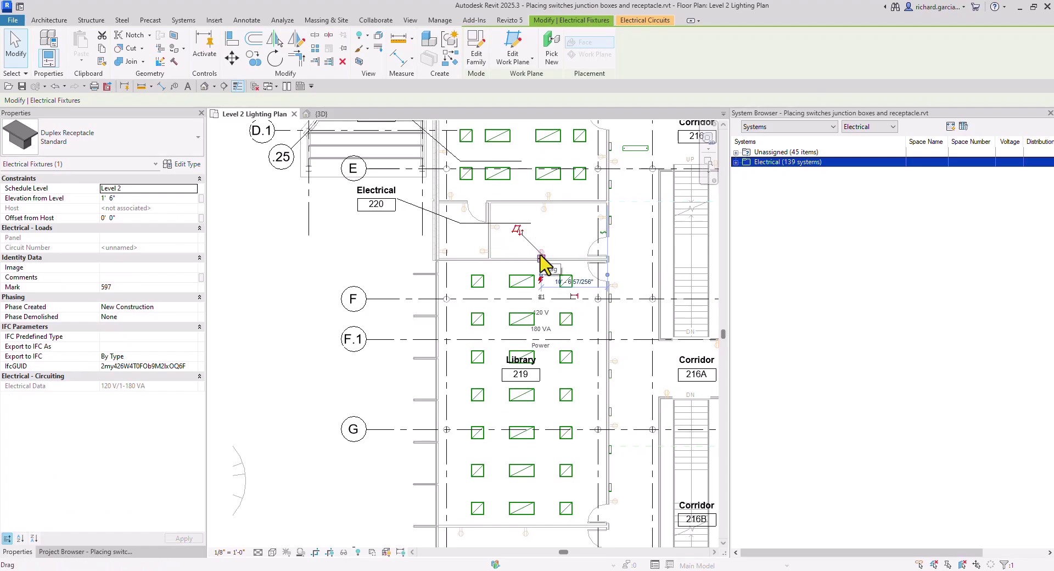
click(736, 162)
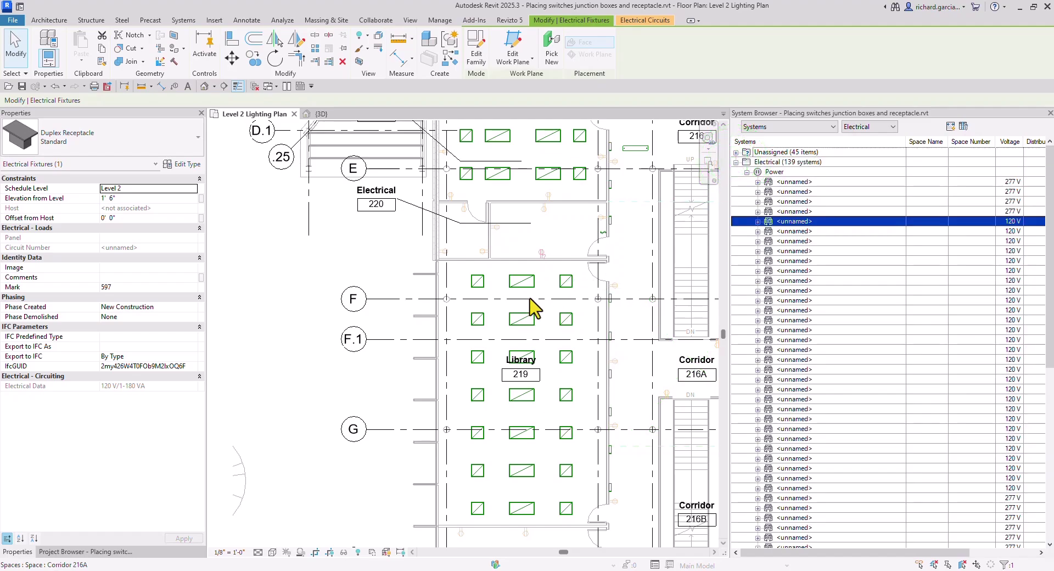
Reselect the same duplex receptacle and inspect its Power circuit entry and data columns in the System Browser.
click(534, 242)
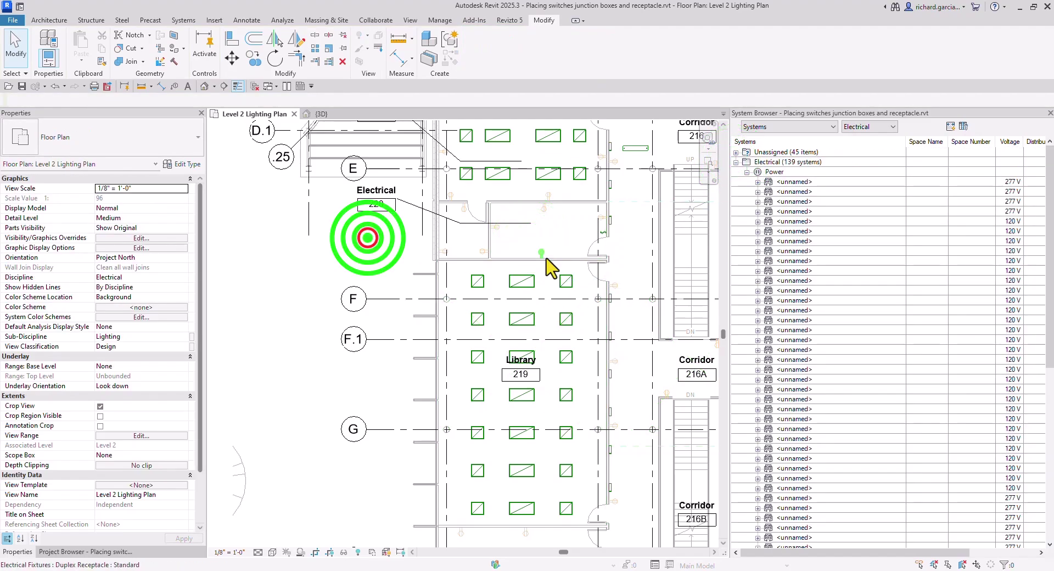
click(542, 253)
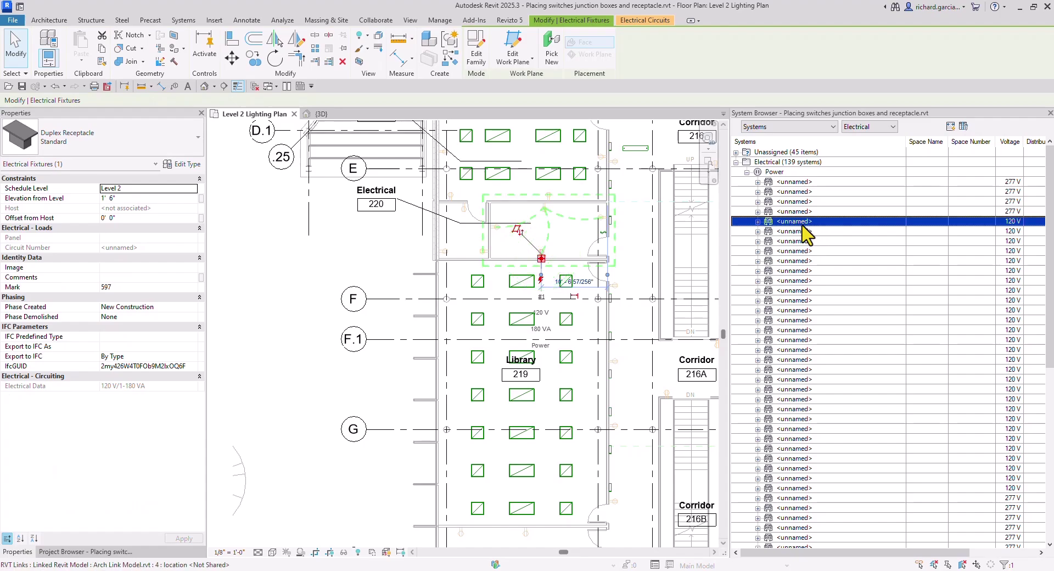
click(772, 175)
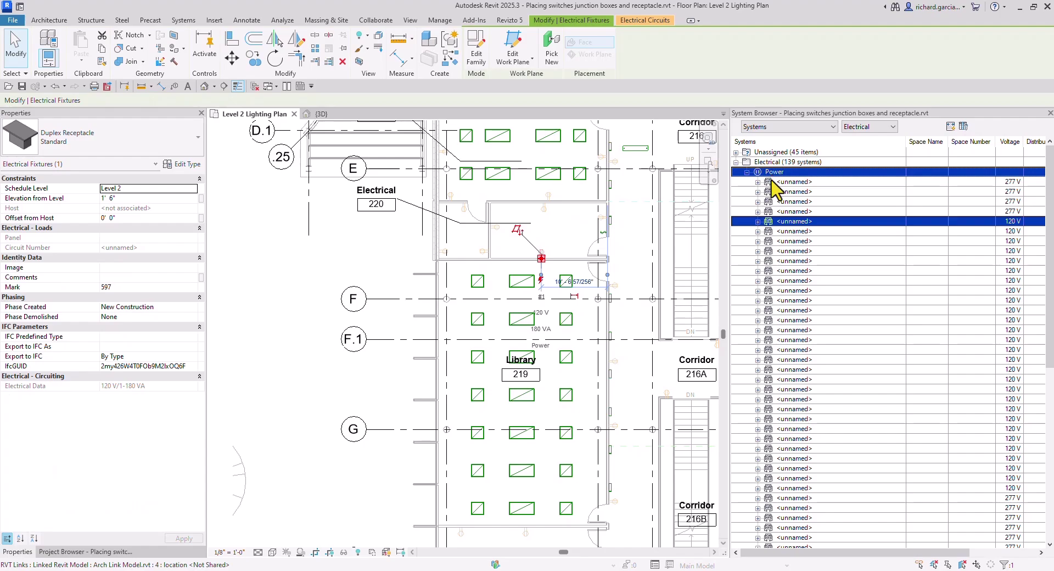
drag(850, 553, 922, 546)
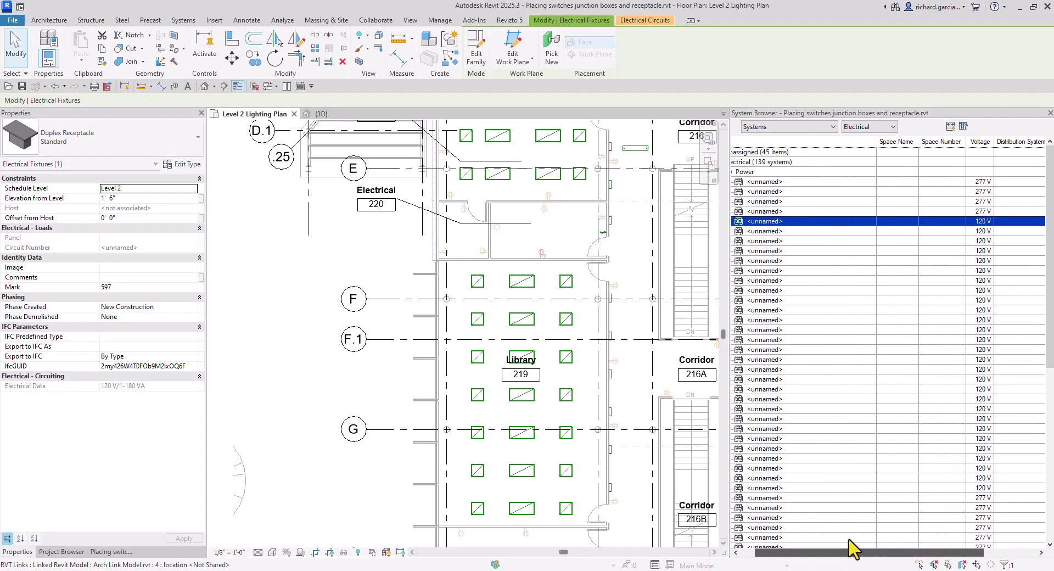
Check two other duplex receptacles around Electrical 220, and examine the System Browser columns through Load Classification.
click(544, 210)
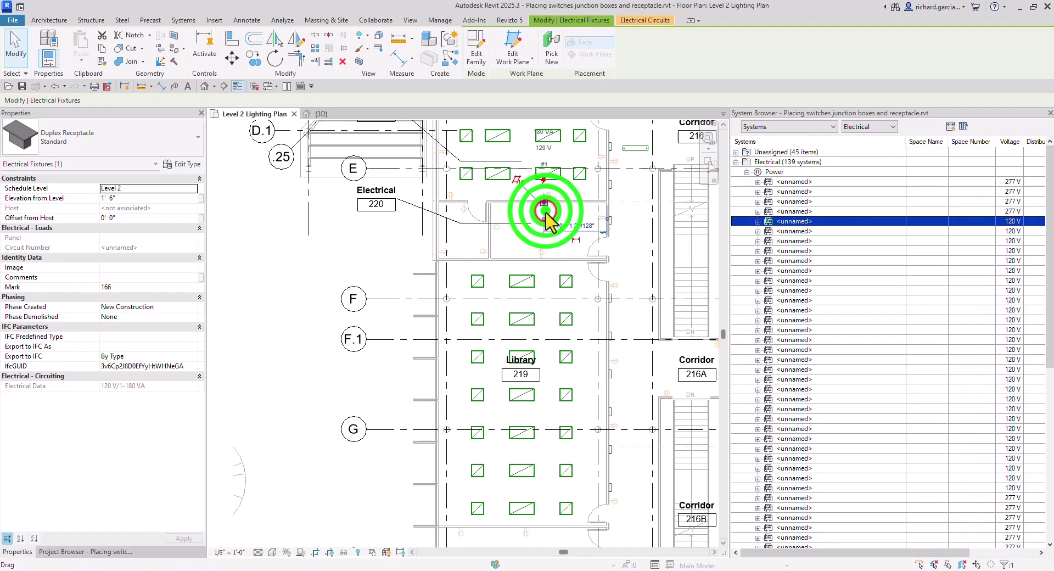
click(484, 252)
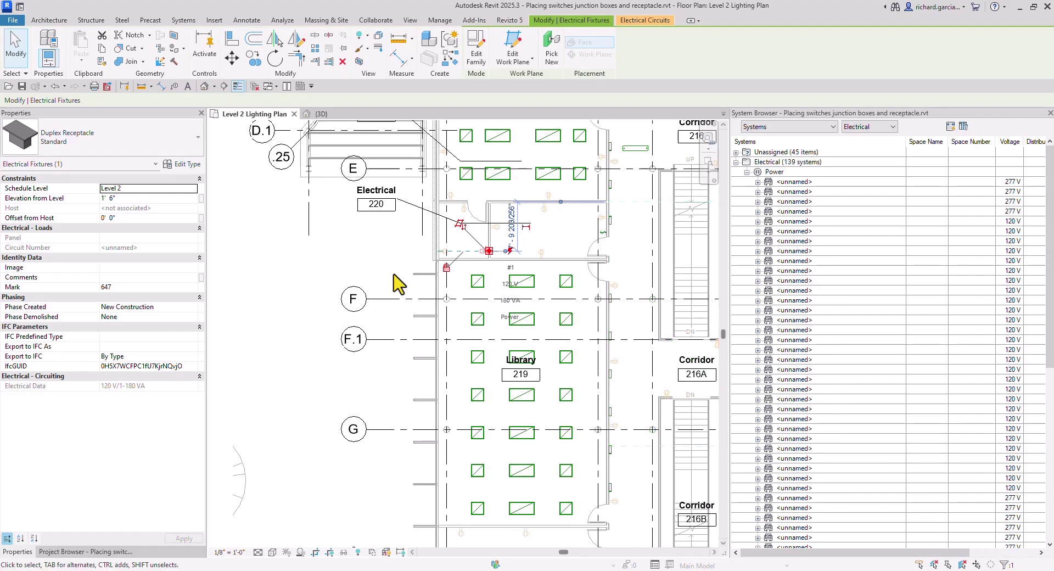
click(379, 254)
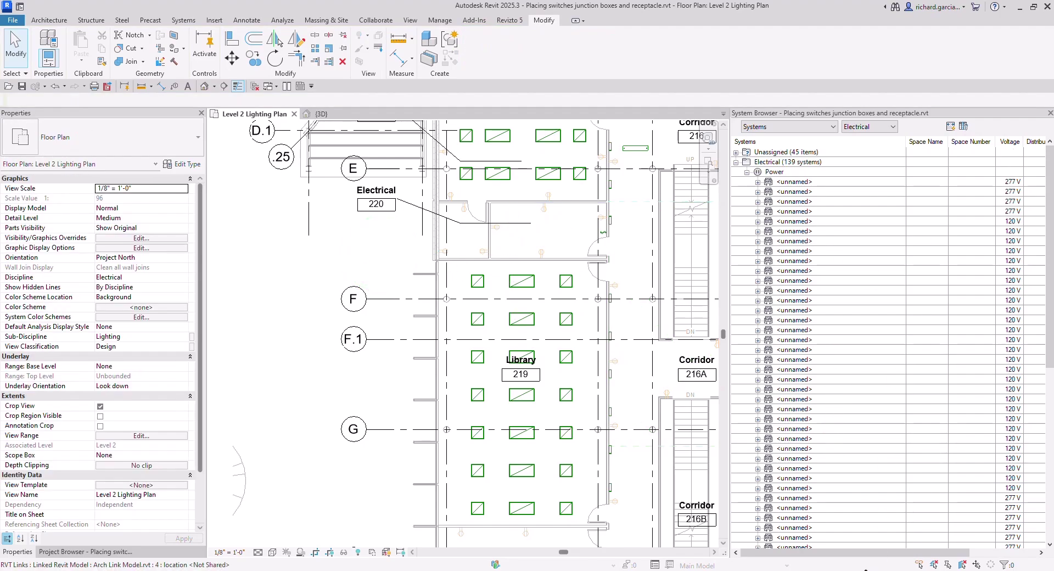
drag(742, 553, 960, 555)
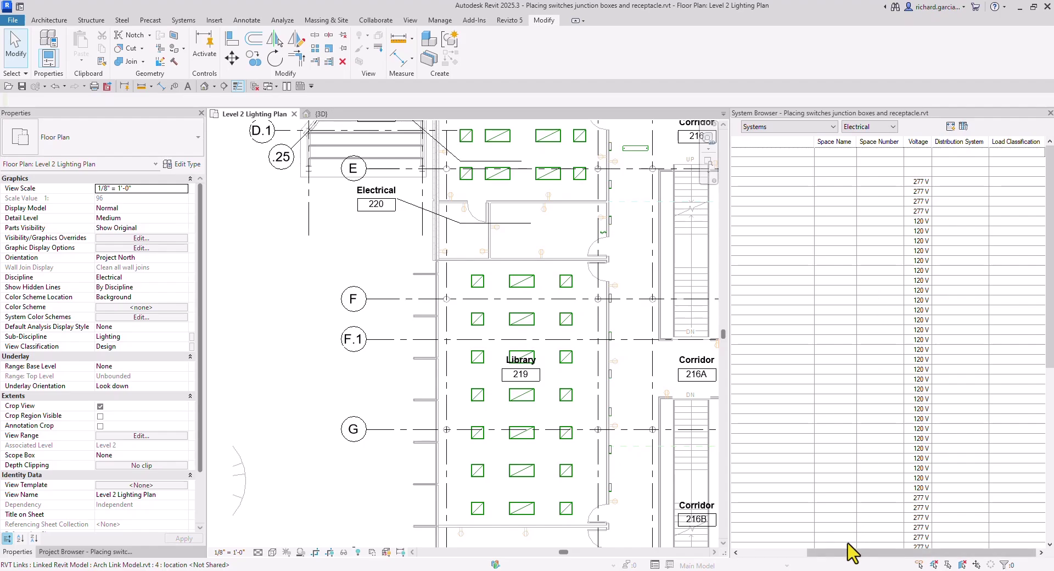
drag(853, 552, 769, 555)
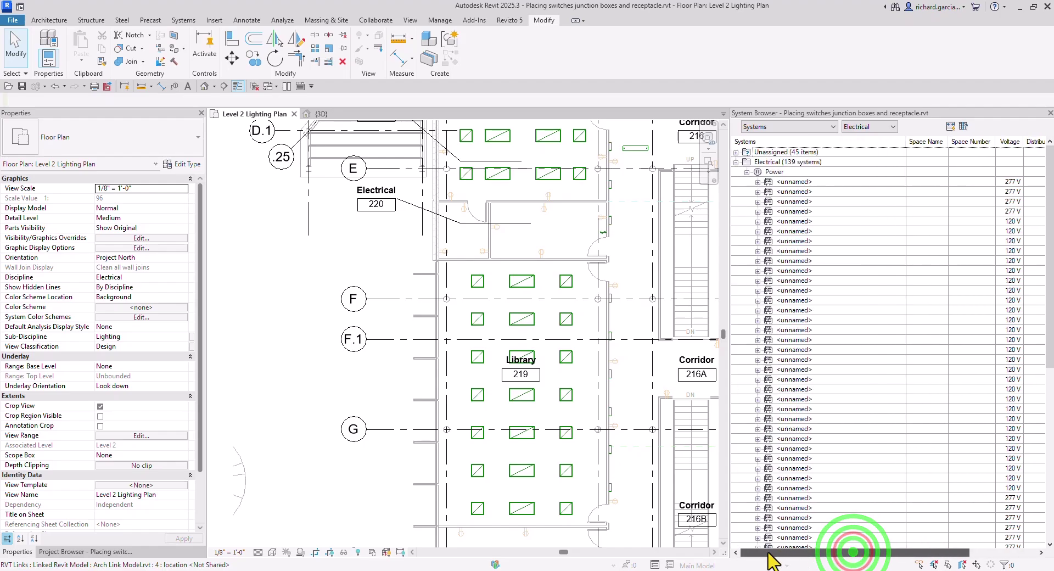
Examine the Electrical and General column options in the System Browser's Column Settings, including Space Name and Space Number.
click(964, 126)
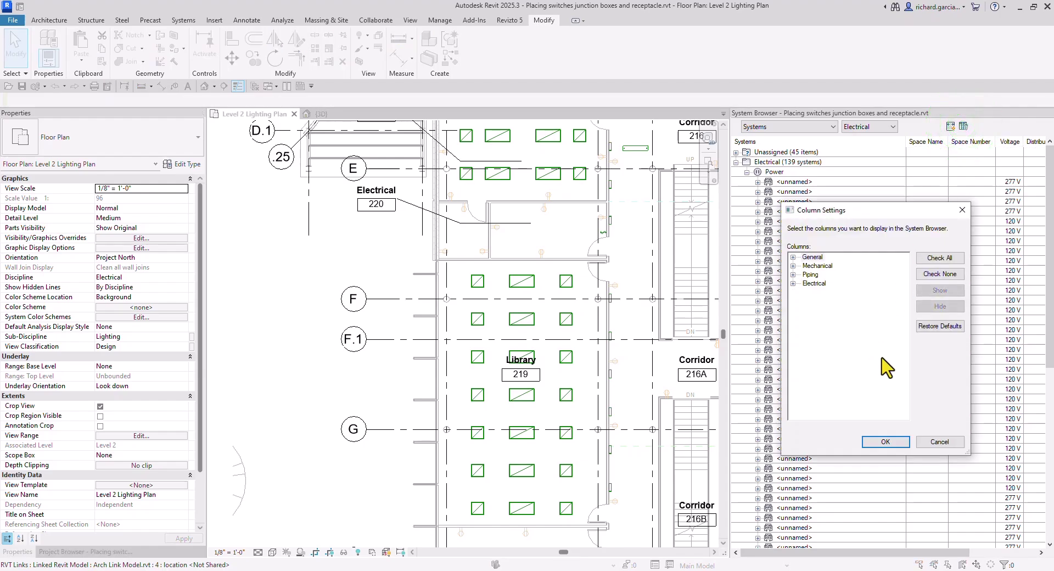
click(793, 284)
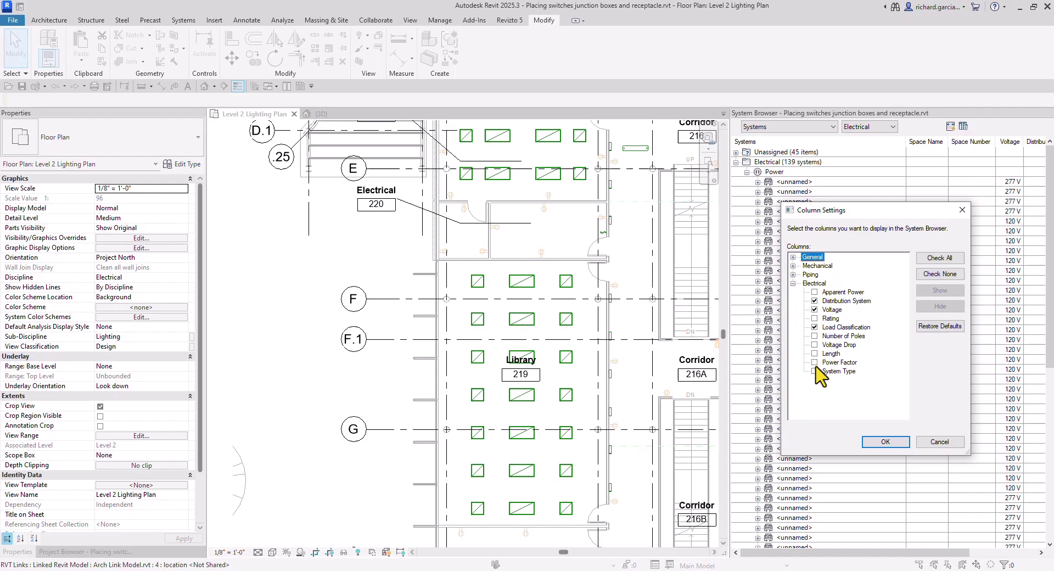
click(793, 257)
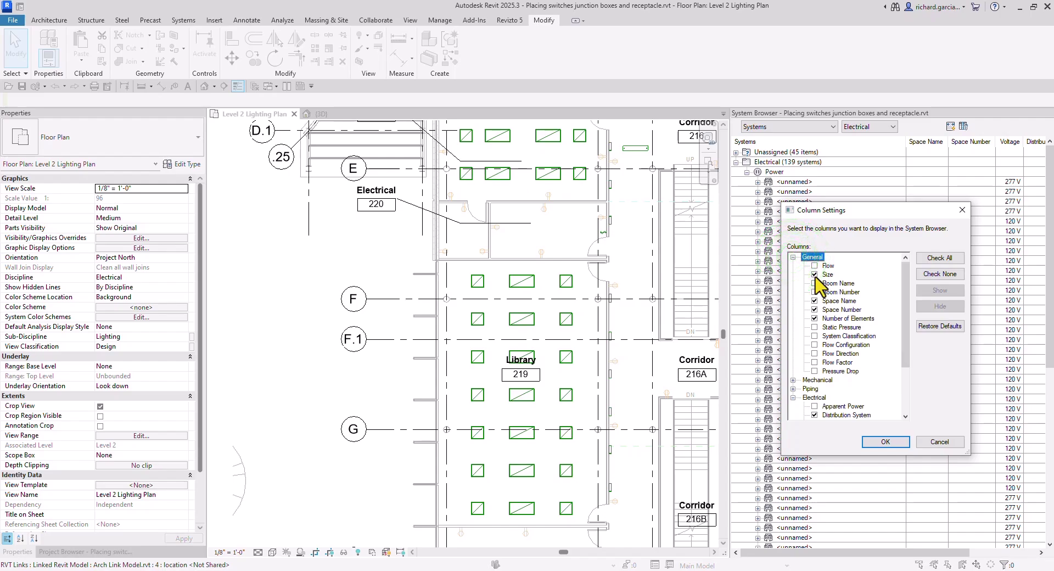
click(815, 301)
click(815, 310)
click(883, 442)
click(252, 286)
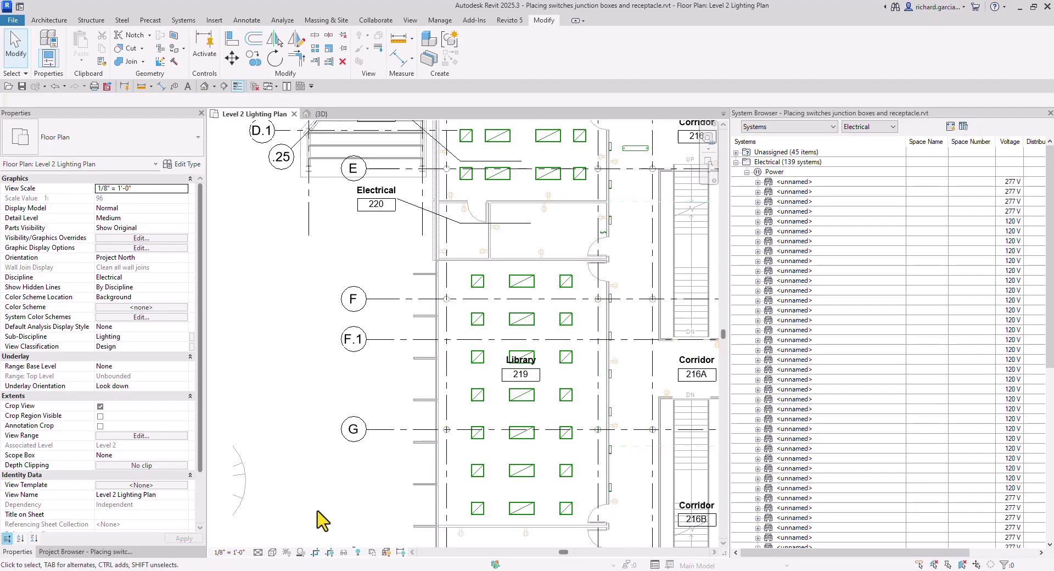
Open the Level 2 Power Plan floor plan under Power - Design at the wall between Electrical 220 and Library 219.
click(75, 553)
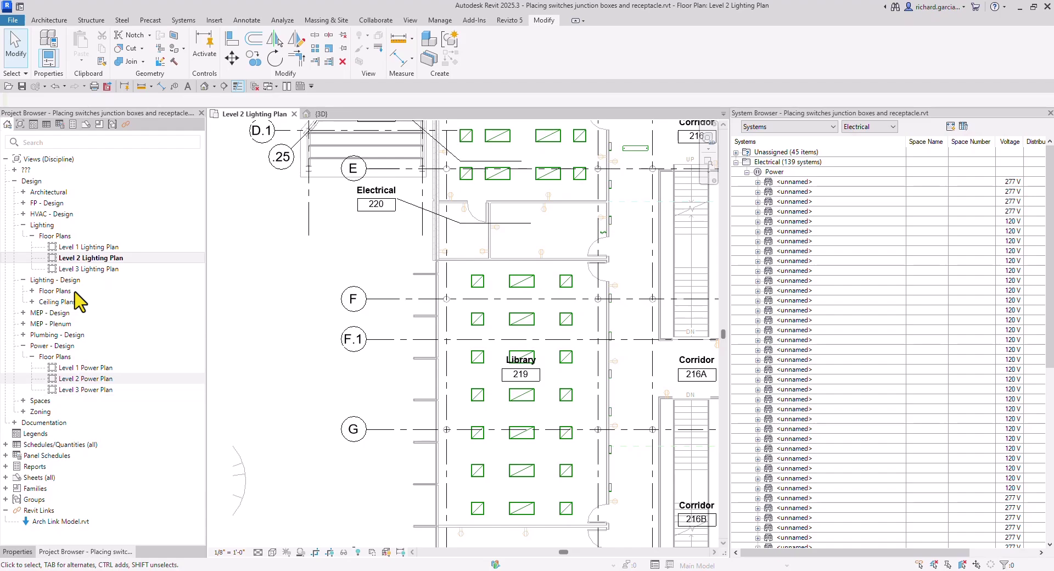
click(94, 379)
double_click(93, 379)
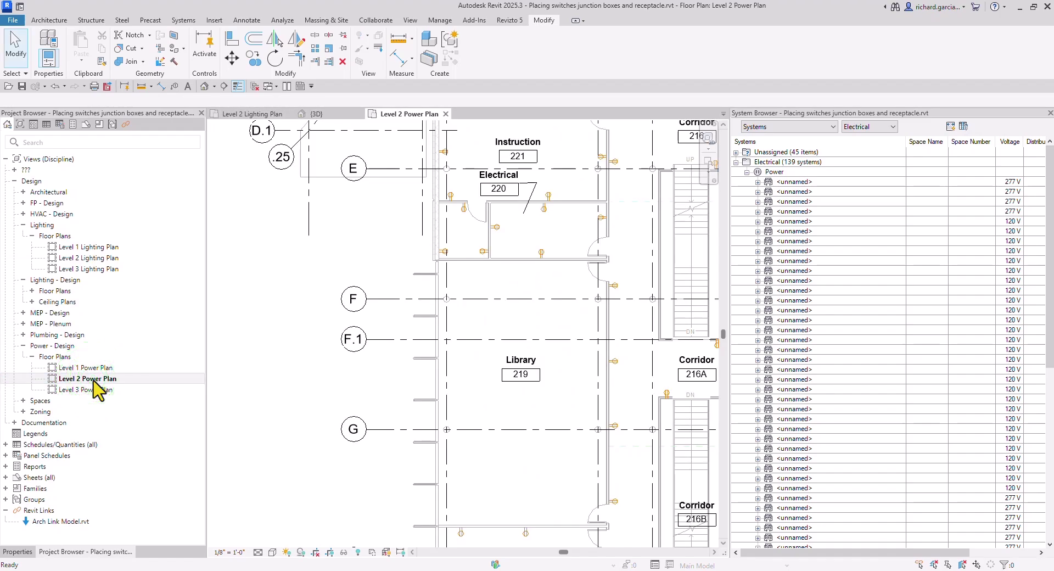
middle_drag(567, 325, 505, 341)
scroll(435, 313, up, 4)
scroll(434, 321, down, 2)
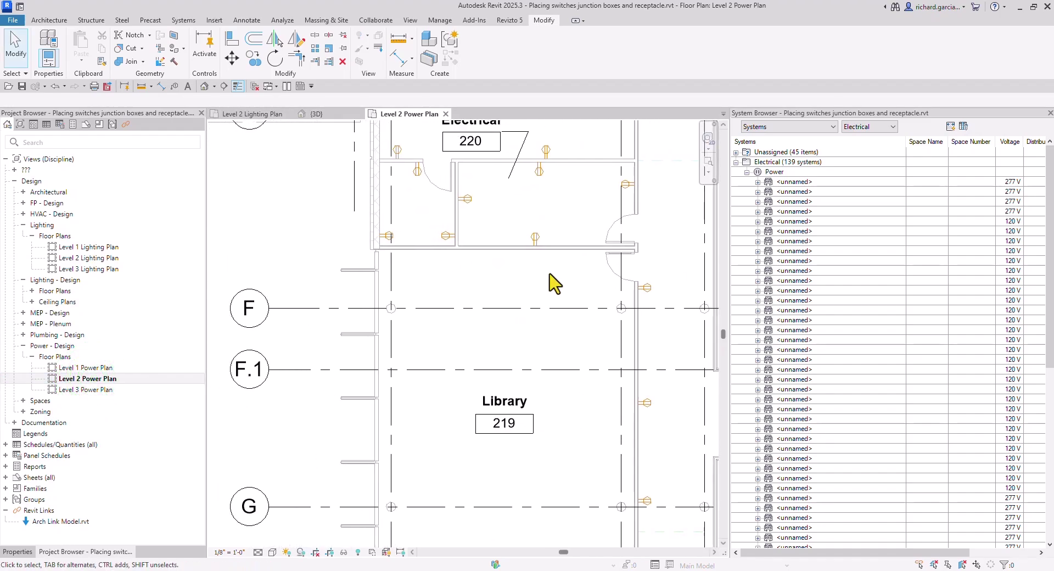
middle_drag(543, 306, 562, 254)
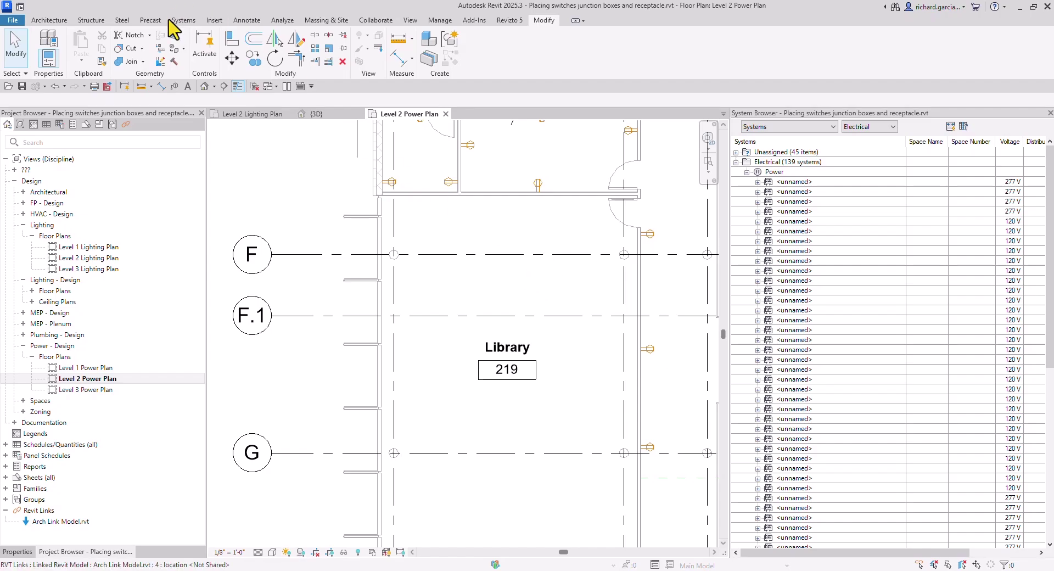
Start placing an Electrical Fixture device with the type Duplex Receptacle: Standard.
click(89, 21)
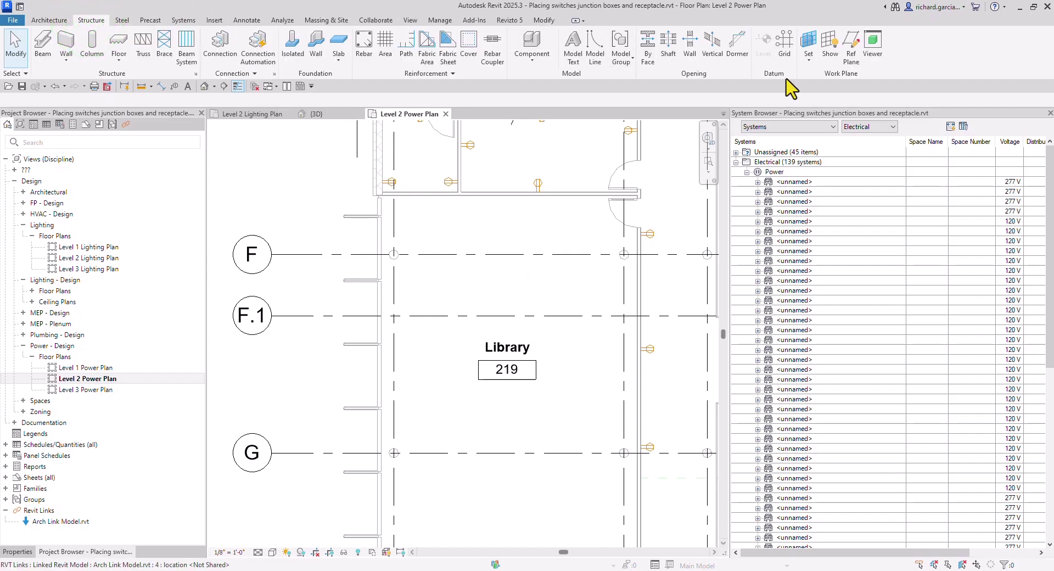
click(184, 20)
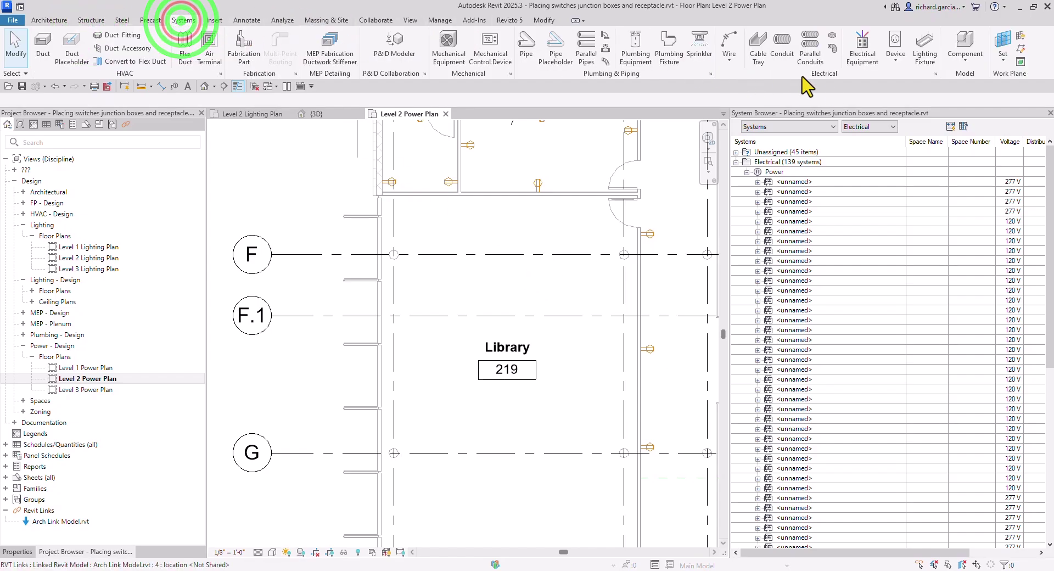
click(900, 64)
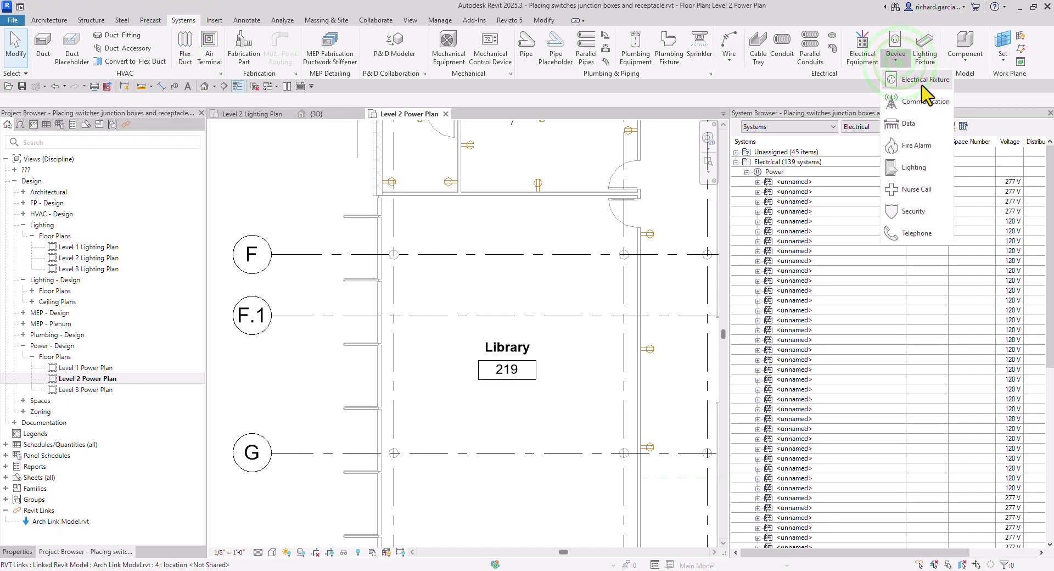
click(923, 83)
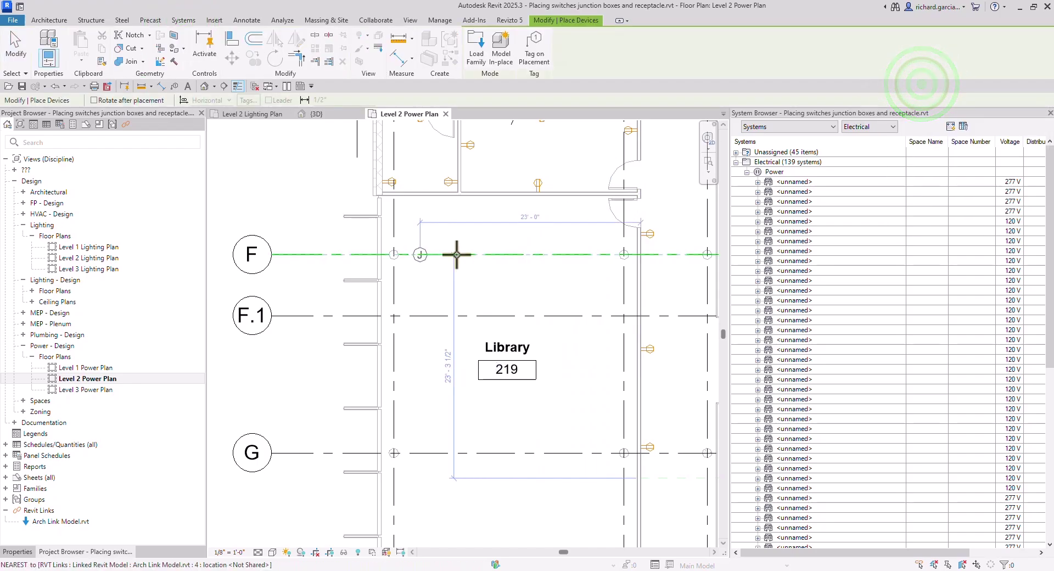
click(21, 551)
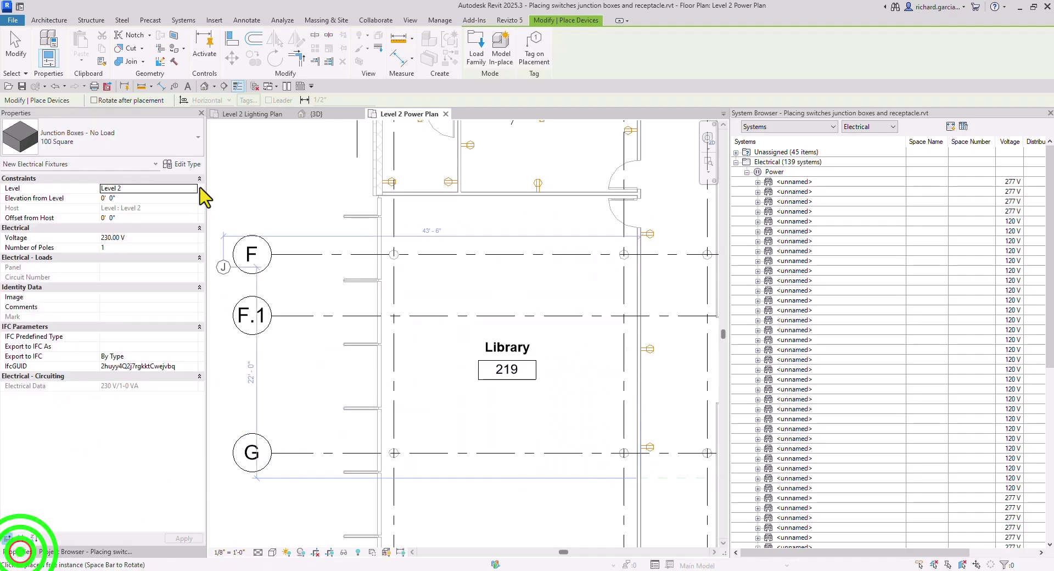
click(144, 129)
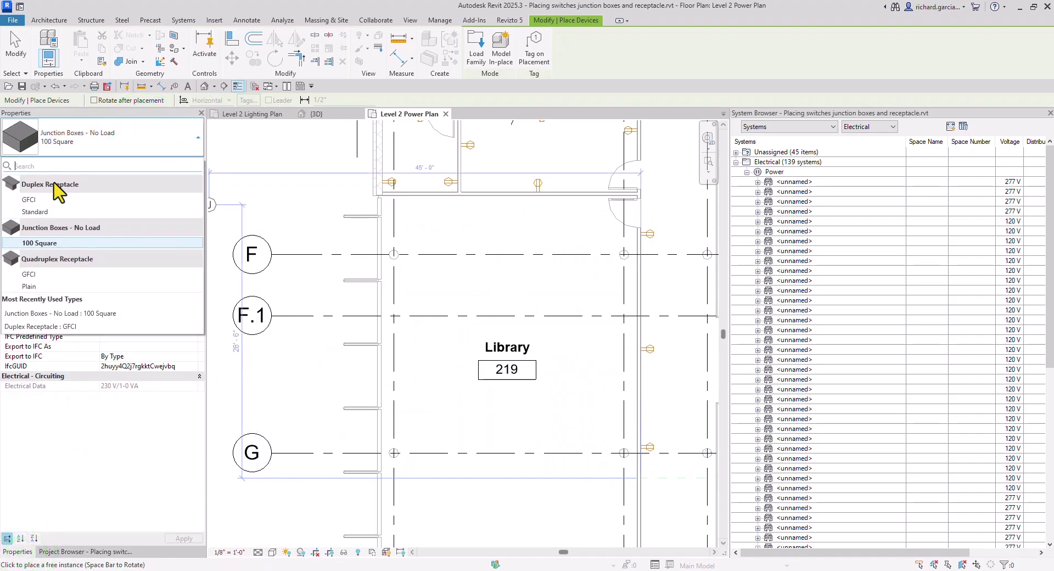
mouse_move(46, 214)
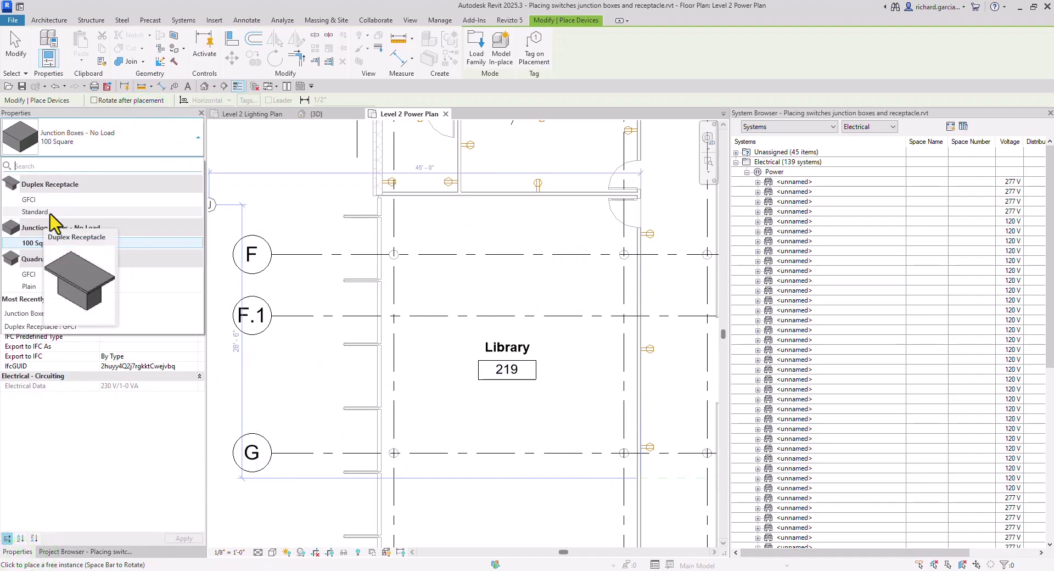
click(47, 212)
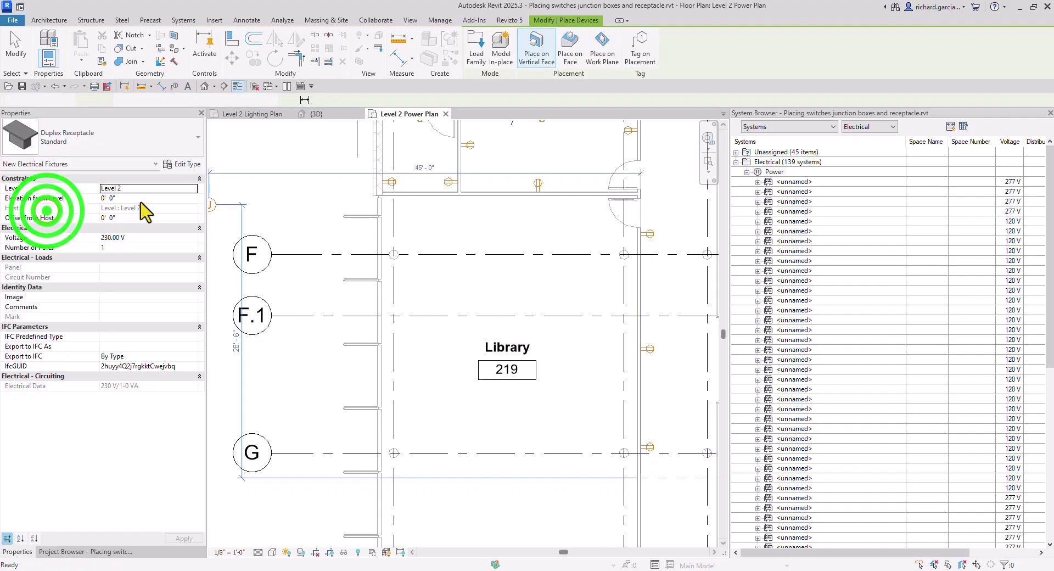
Place the receptacle on the vertical face of Library 219's upper wall, near the wall's left end.
scroll(475, 221, up, 2)
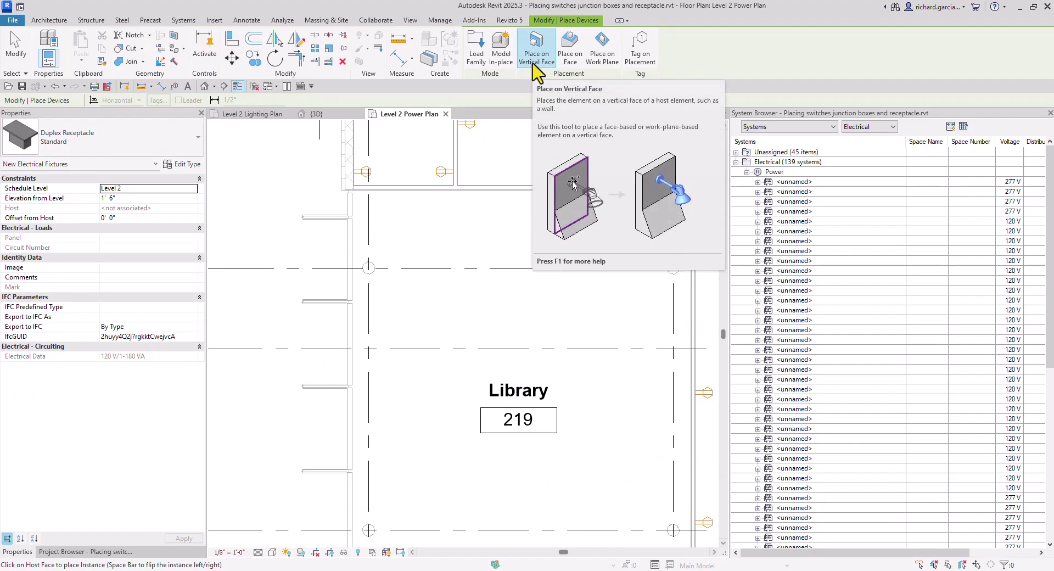
middle_drag(430, 224, 455, 253)
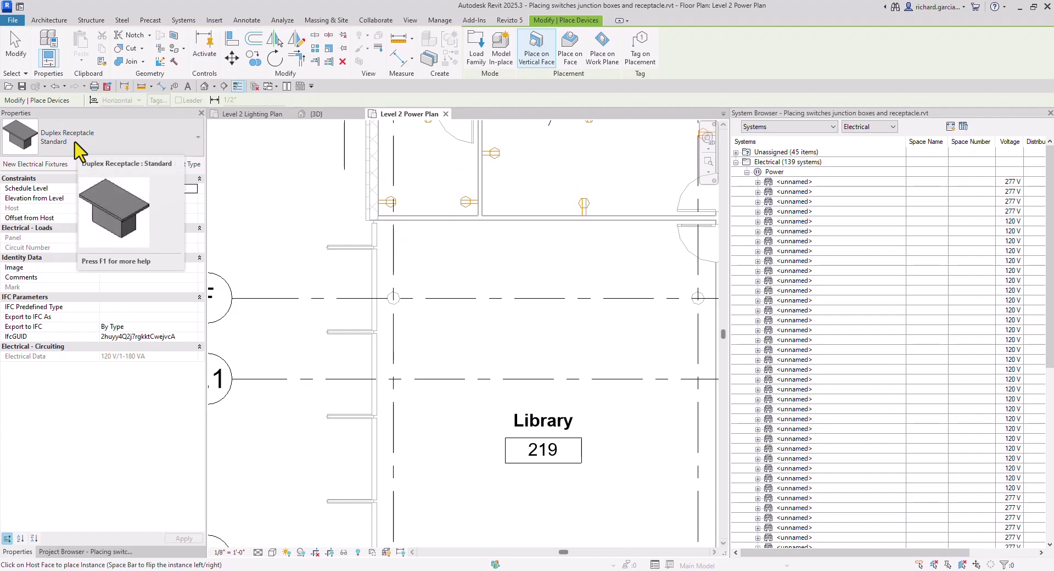
scroll(513, 247, up, 2)
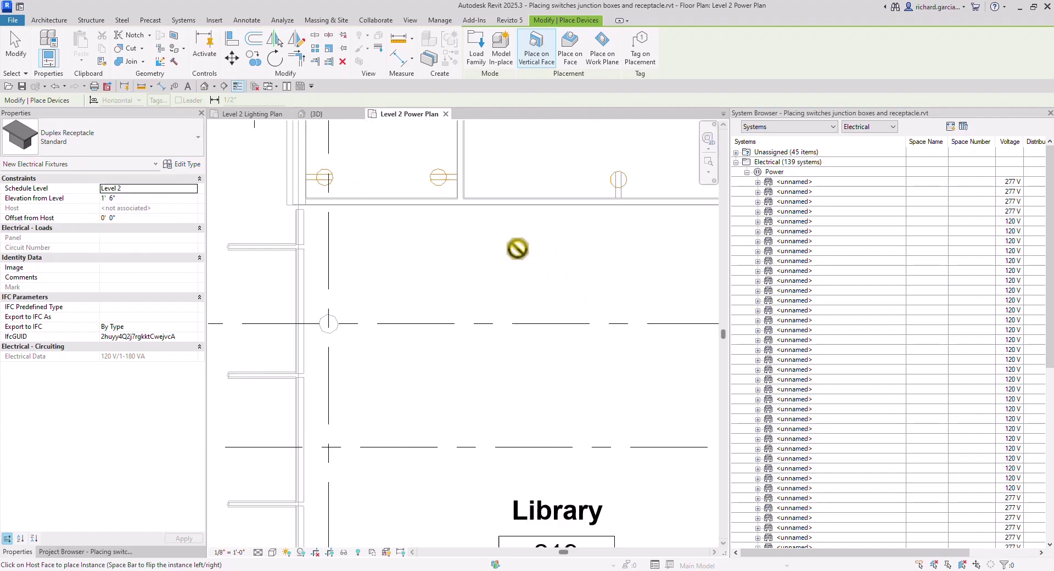
click(419, 207)
scroll(501, 235, down, 2)
mouse_move(501, 236)
middle_down()
mouse_move(503, 266)
mouse_move(500, 238)
middle_up()
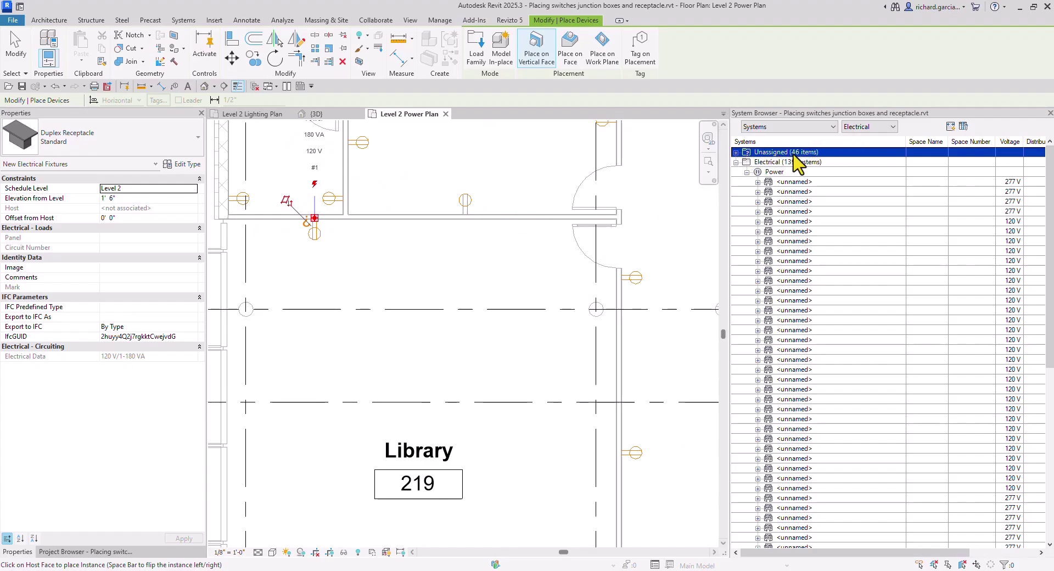
Finish the placement and examine the Unassigned Electrical Power elements in the System Browser.
click(390, 227)
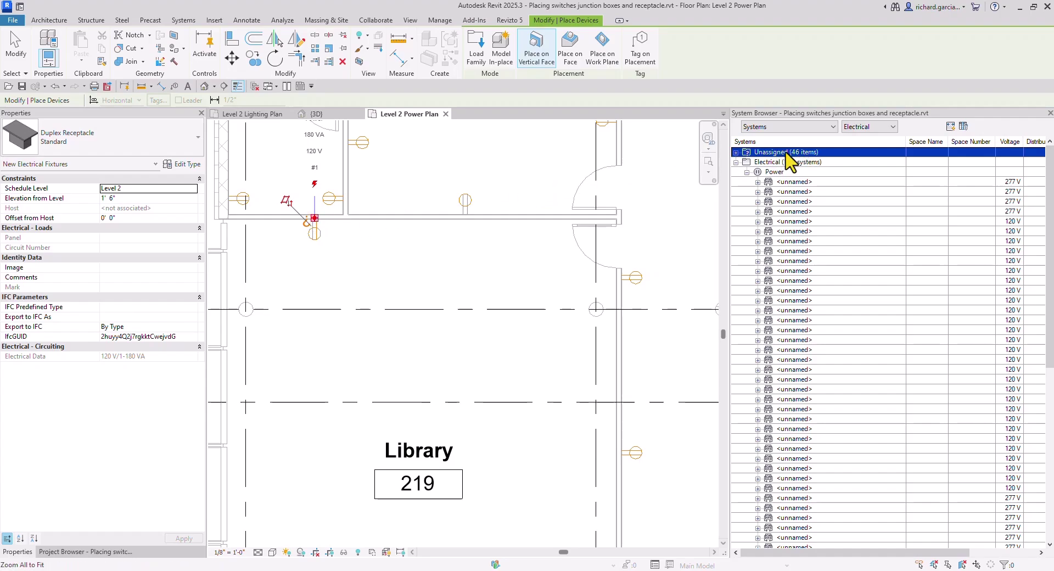
click(737, 153)
click(737, 154)
click(746, 163)
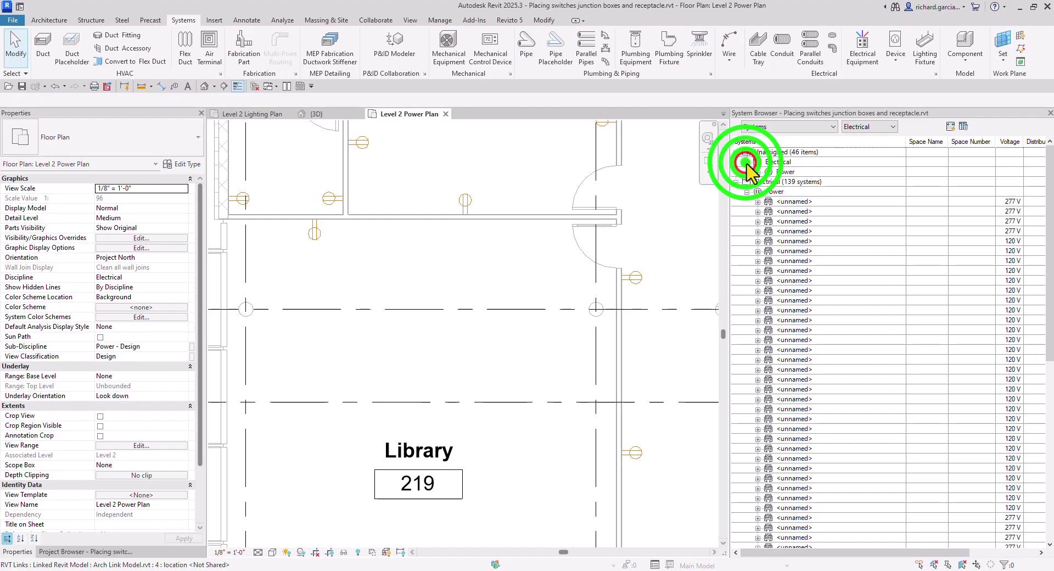
click(747, 163)
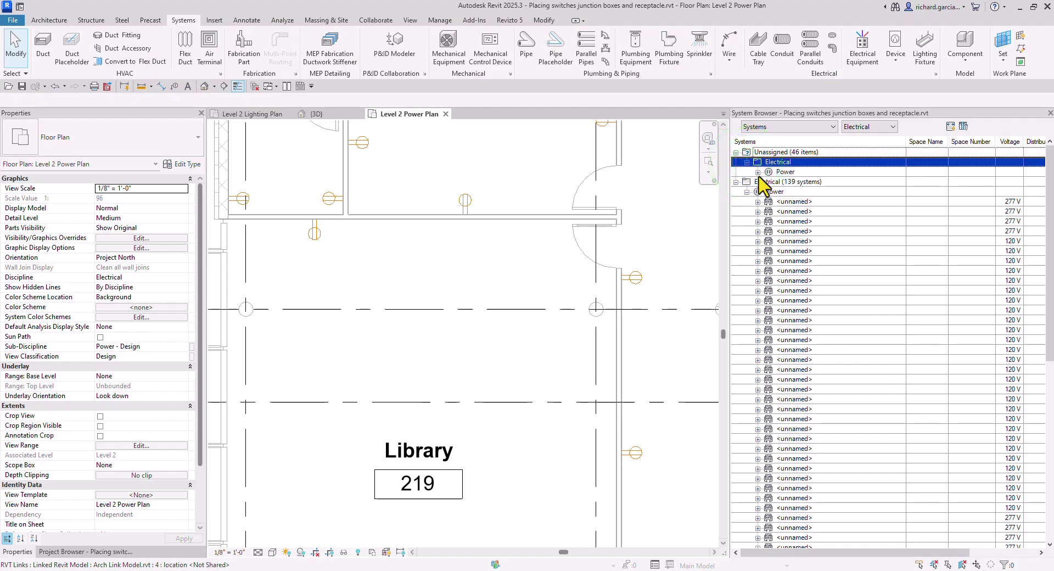
click(758, 171)
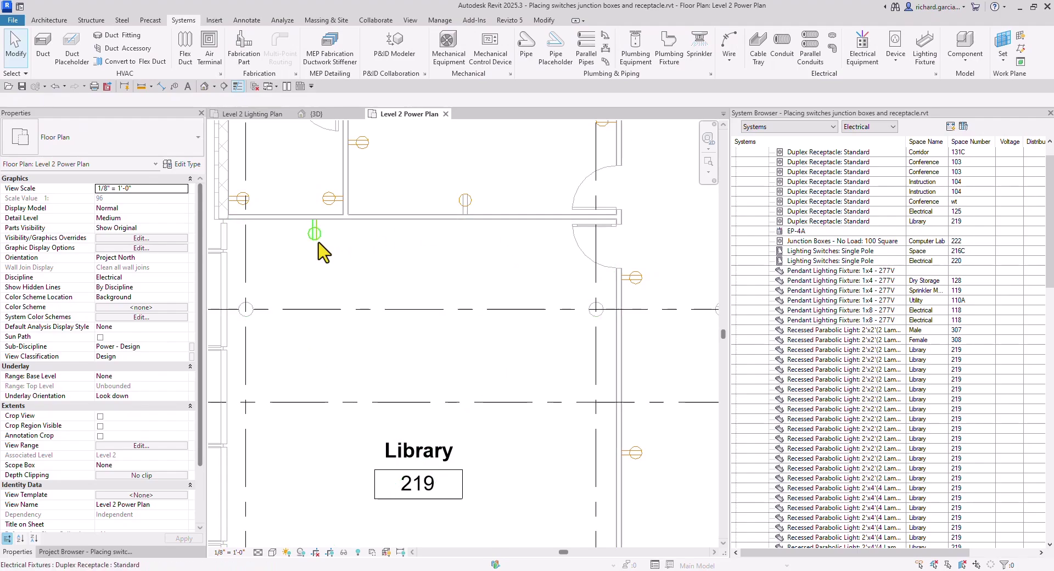
Place a second Duplex Receptacle: Standard electrical fixture on Library 219's upper wall, near the door, and end the placement.
click(898, 60)
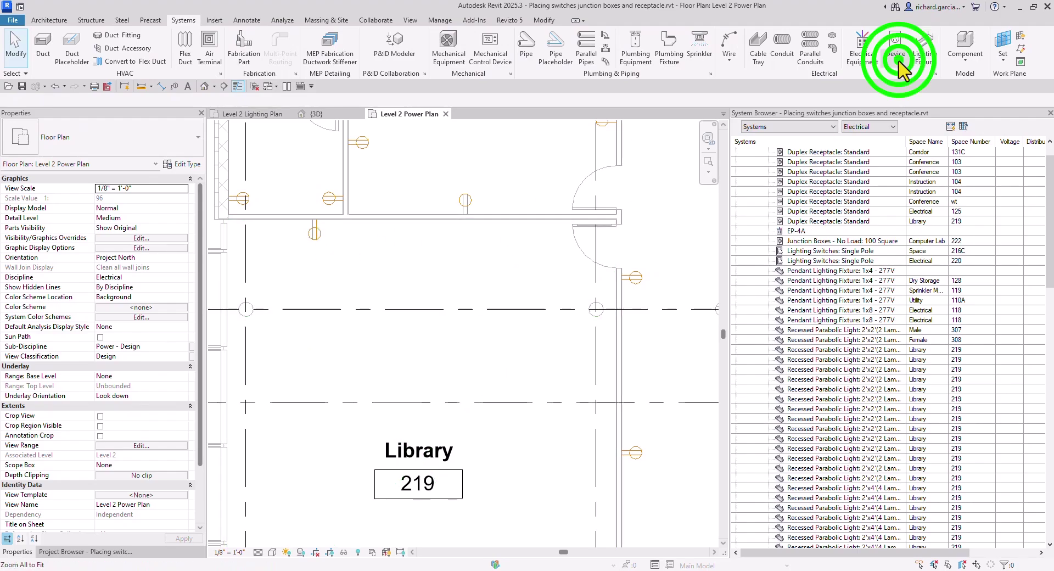
click(911, 78)
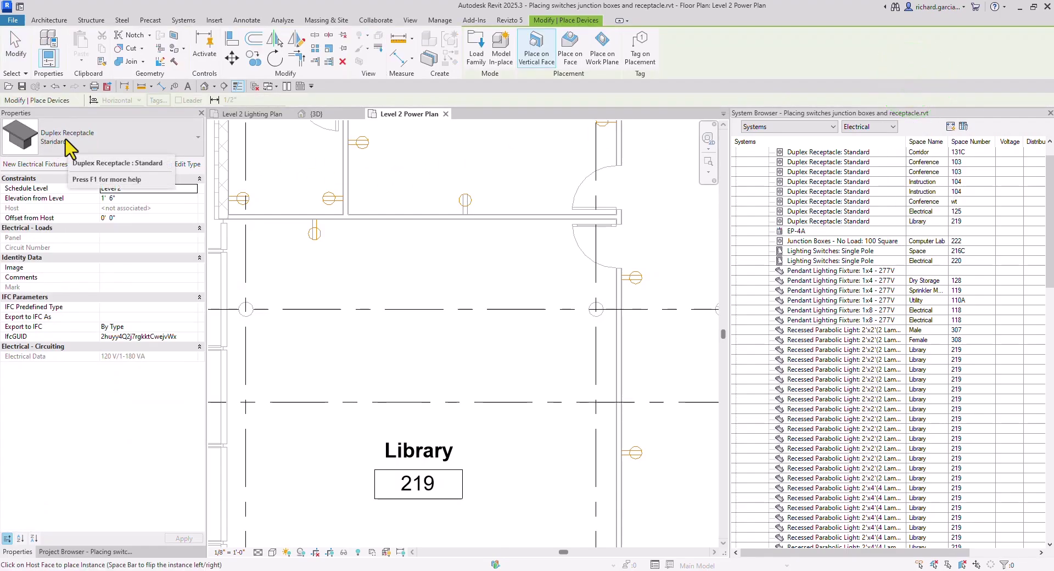
click(535, 220)
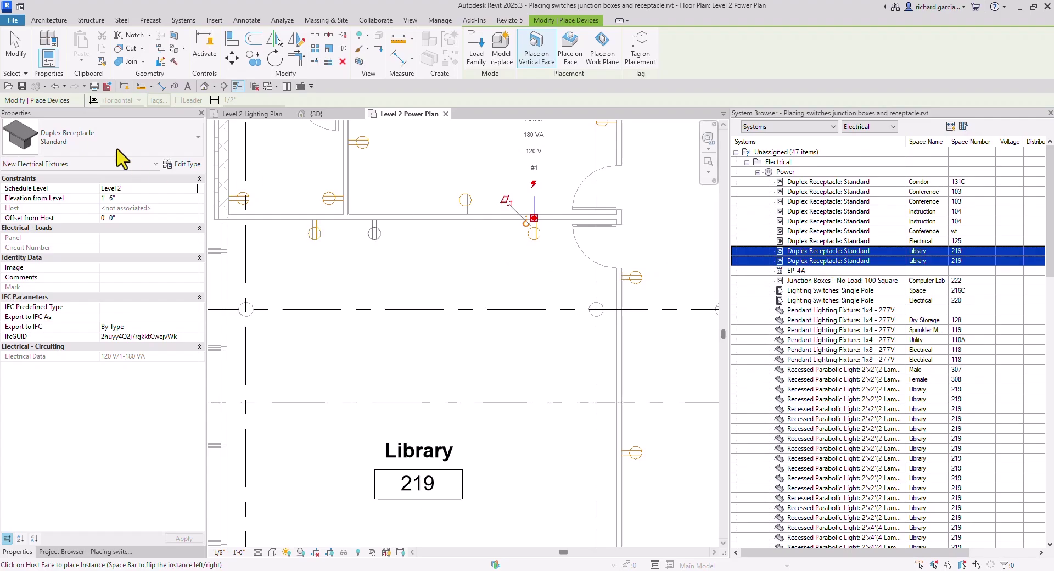
click(16, 52)
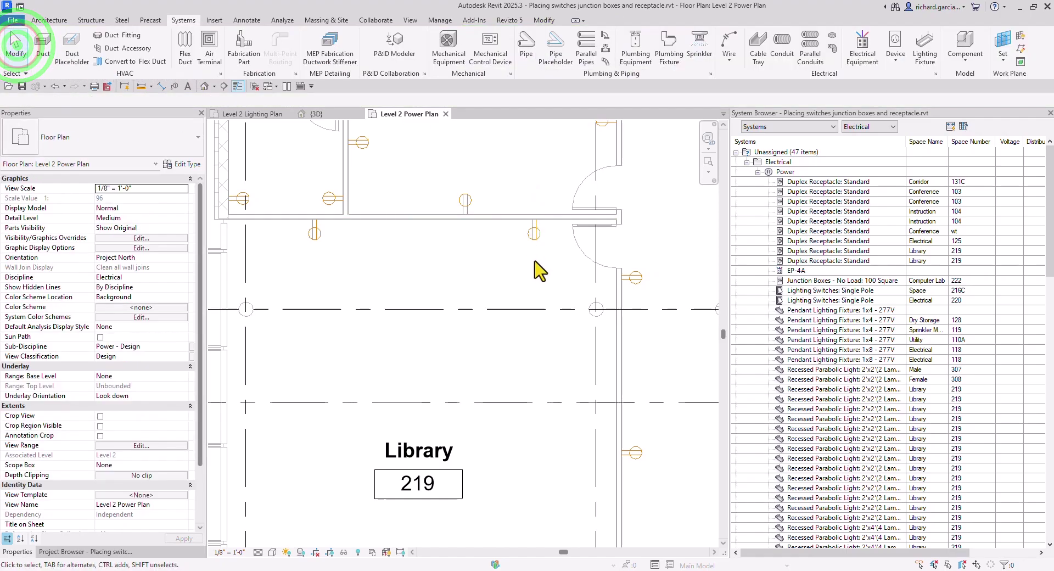
Move the first new duplex receptacle on Library 219's upper wall a short distance left along the wall.
scroll(361, 245, up, 2)
click(402, 235)
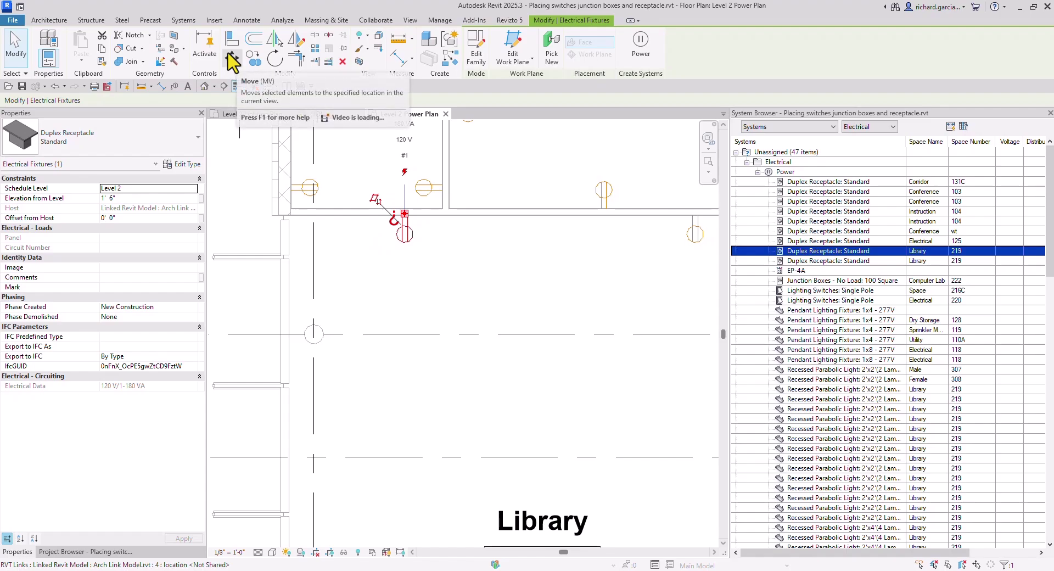
click(232, 56)
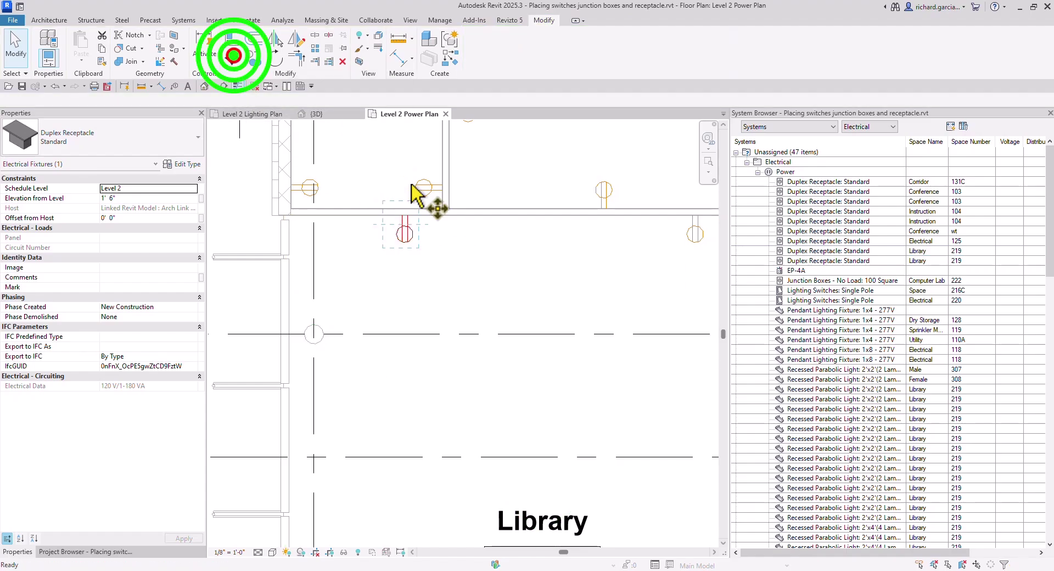
click(385, 286)
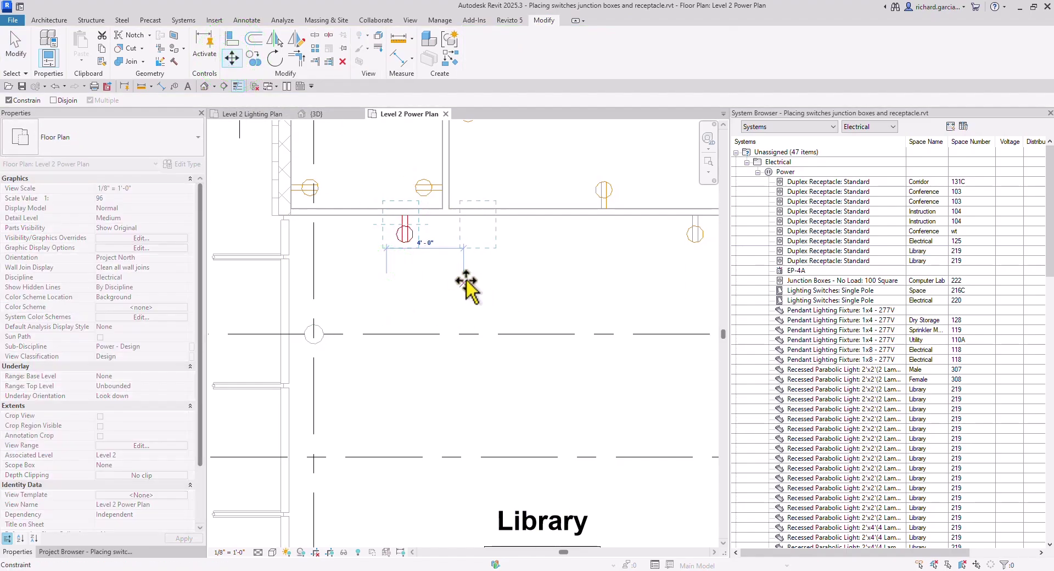
click(356, 269)
click(514, 272)
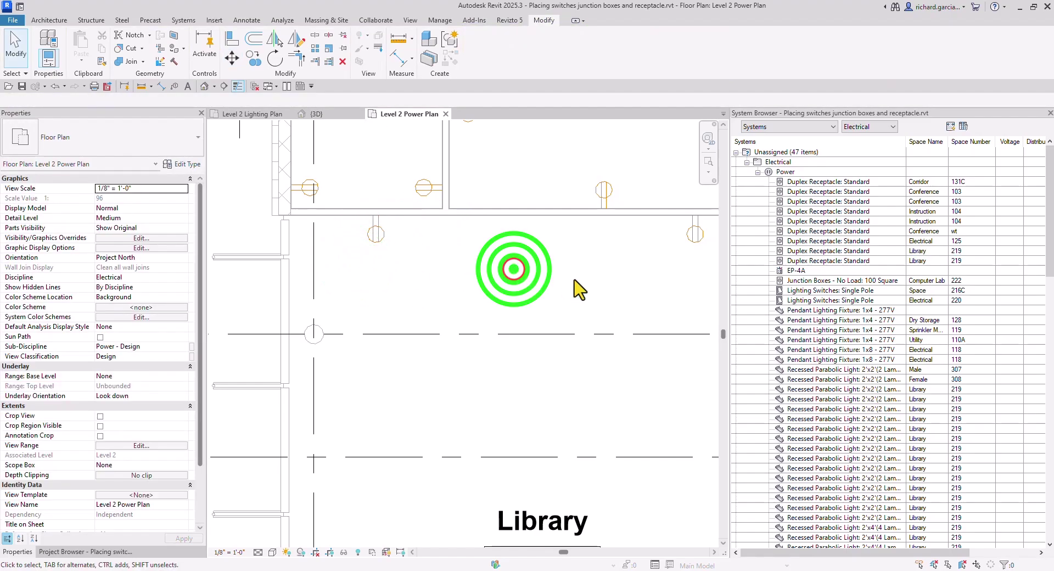
Select the new duplex receptacle near Library 219's door and inspect its Unassigned entry in the System Browser.
middle_drag(514, 272, 410, 322)
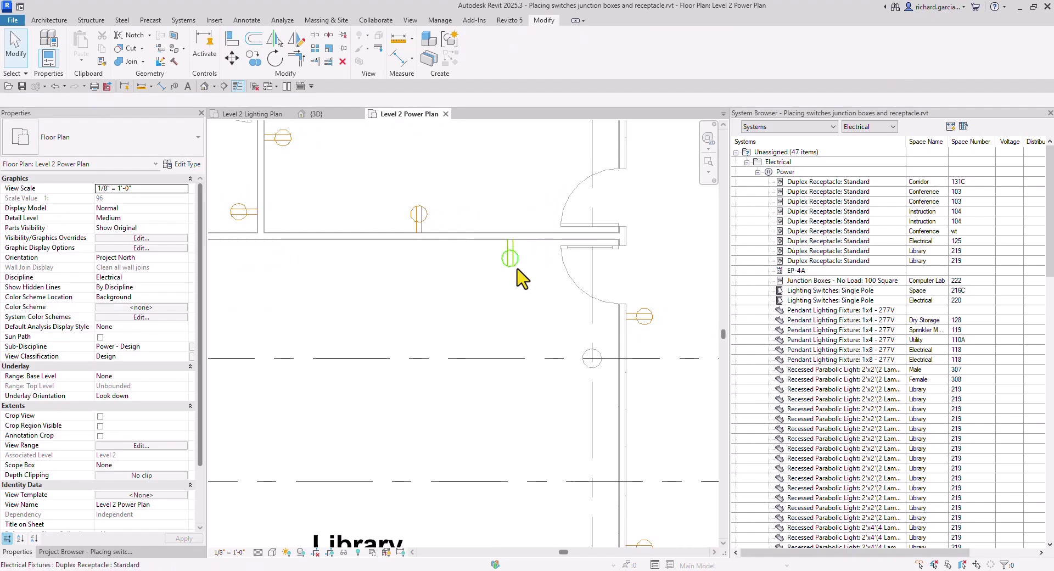
click(516, 273)
scroll(472, 296, down, 4)
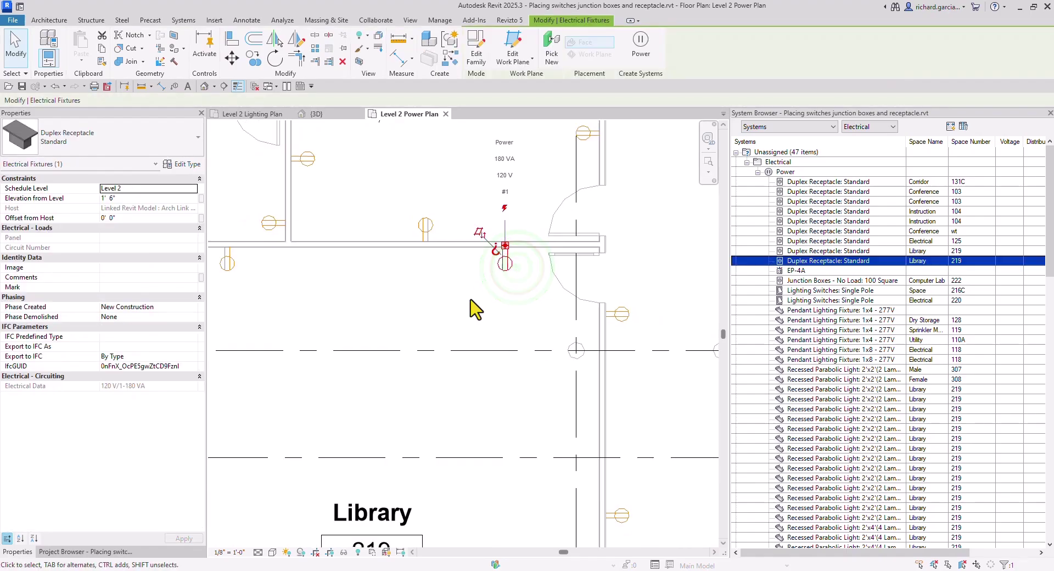
click(471, 302)
middle_drag(471, 302, 530, 361)
click(534, 317)
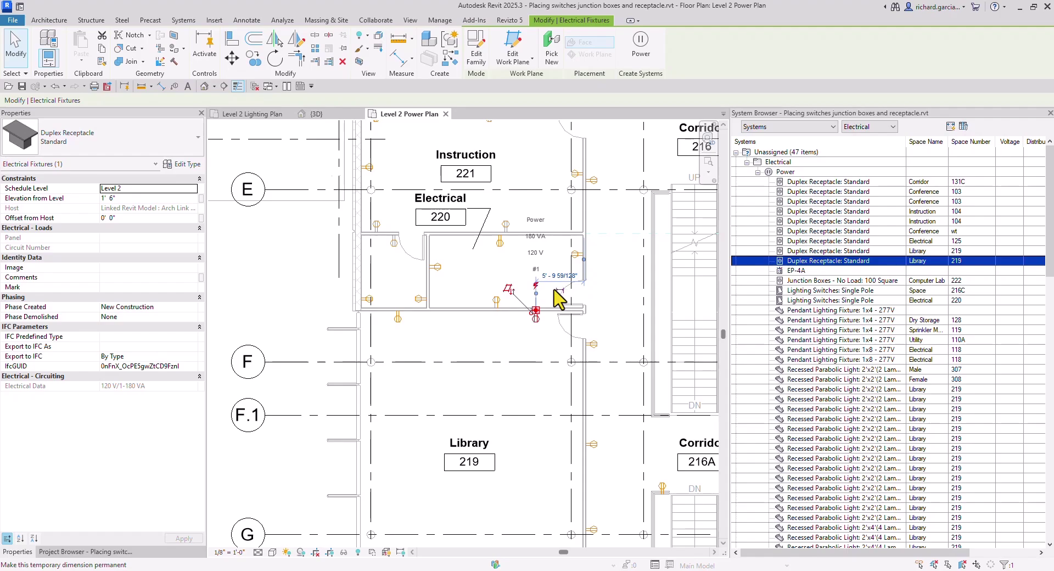
Set the selected duplex receptacle on Library 219's upper wall to 12' 0" from the corridor-side wall and clear the selection.
click(556, 277)
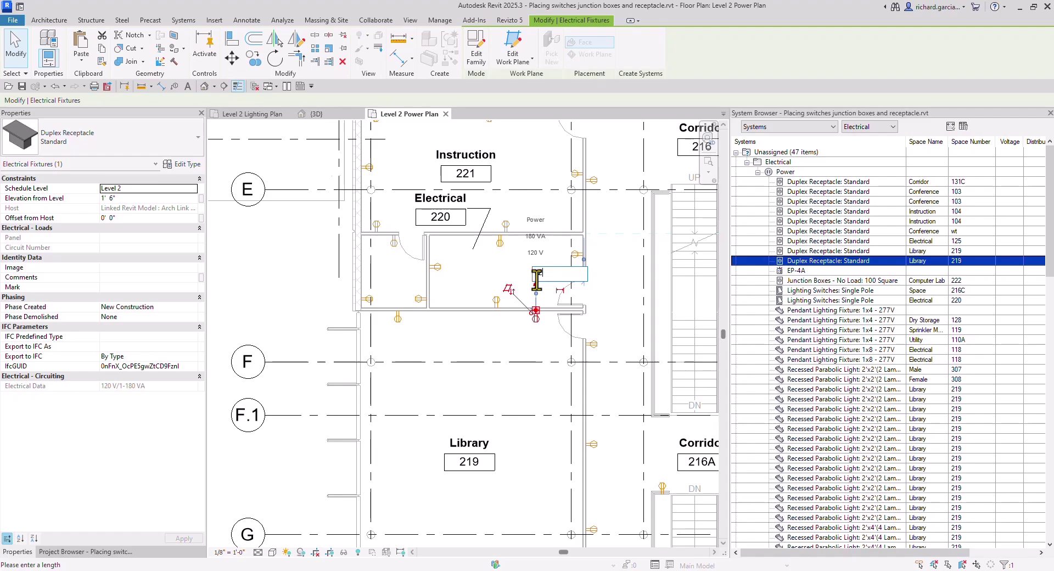
key(Return)
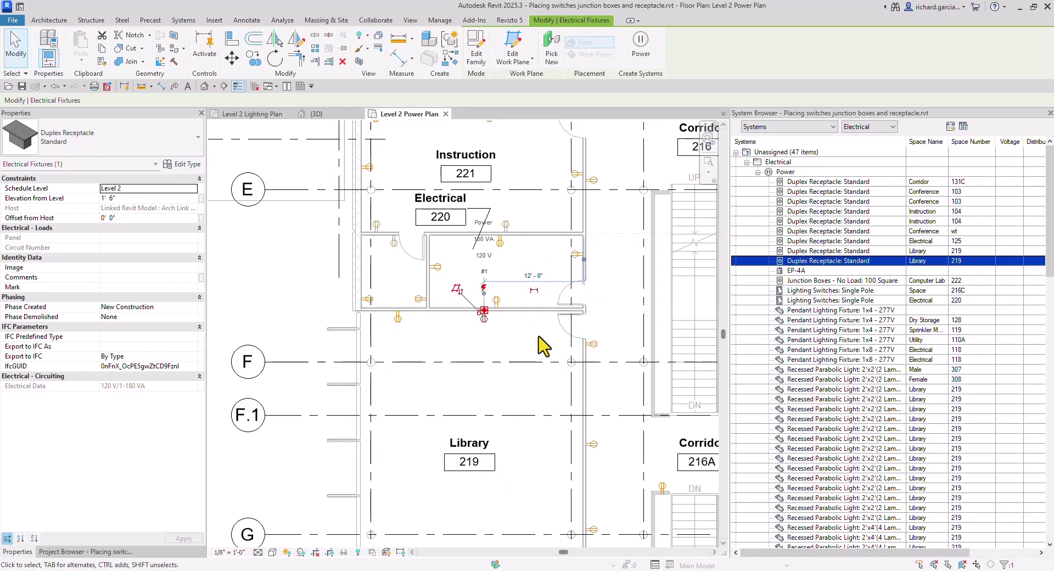
click(539, 336)
scroll(539, 336, down, 3)
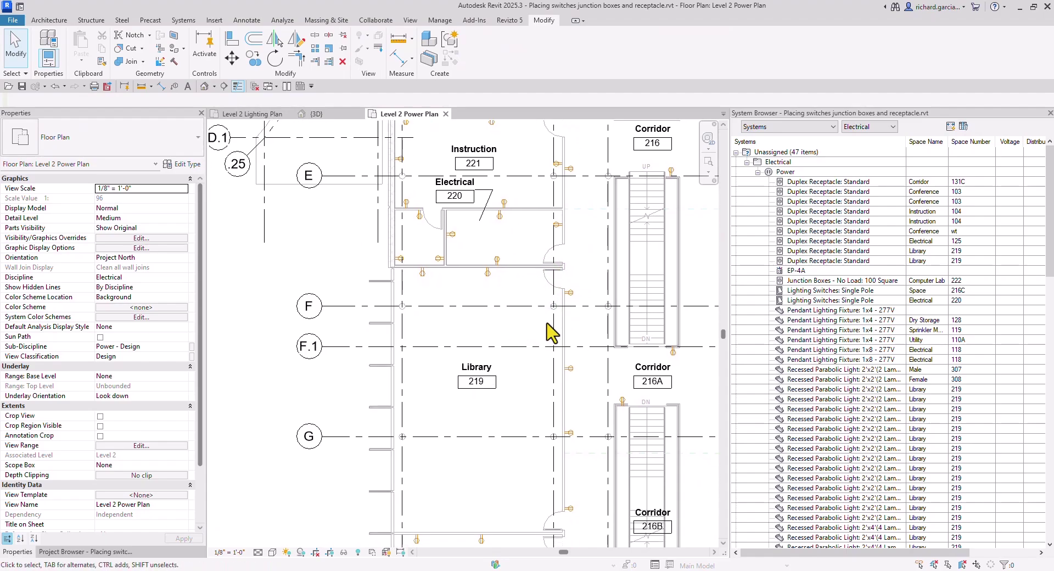
middle_drag(567, 309, 569, 283)
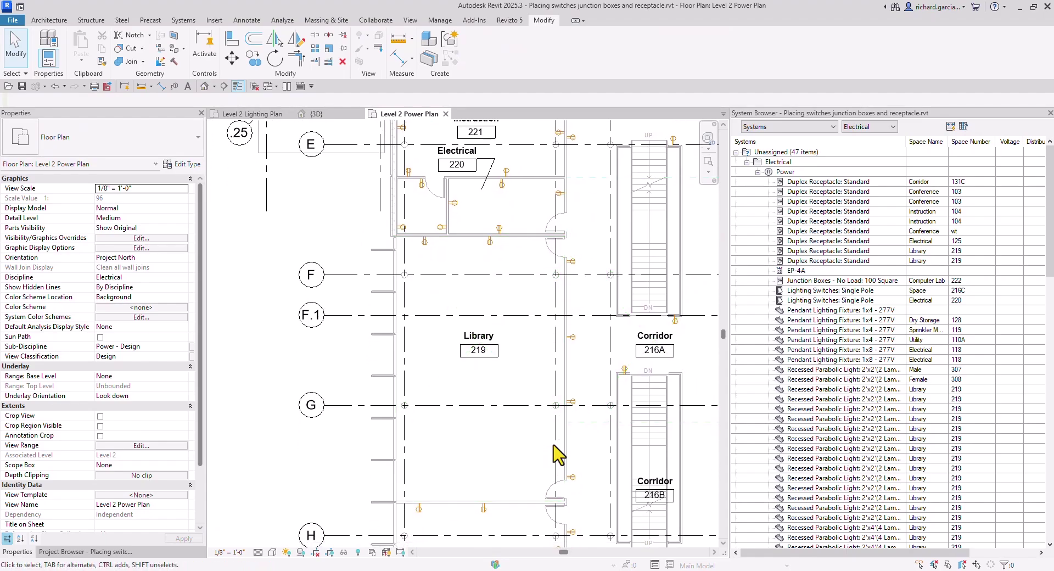
scroll(546, 312, up, 1)
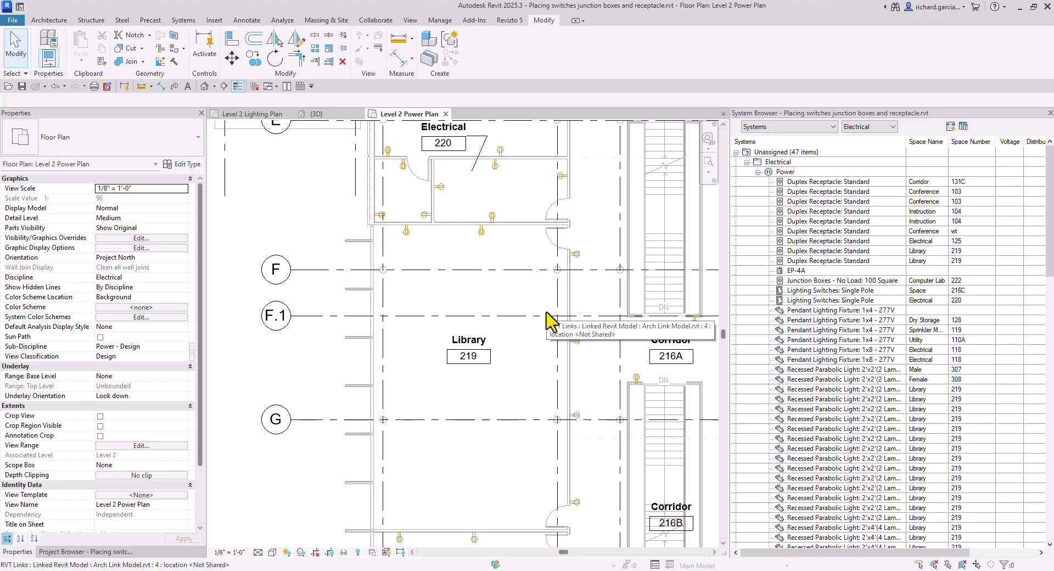
click(183, 21)
click(895, 62)
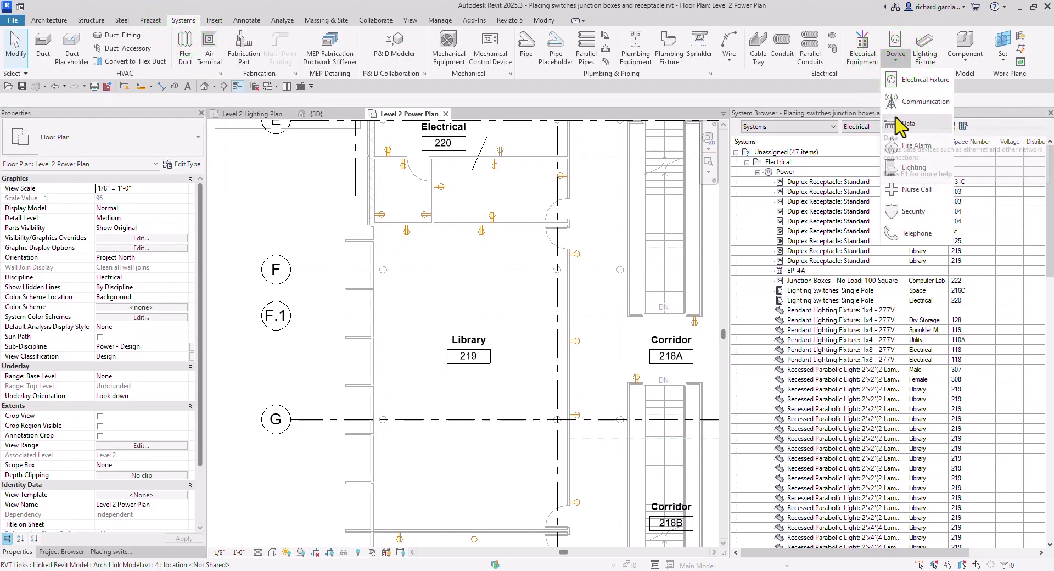
click(461, 243)
Create a similar duplex receptacle on Library 219's corridor-side wall, just below grid line F, and end the placement.
scroll(468, 239, up, 3)
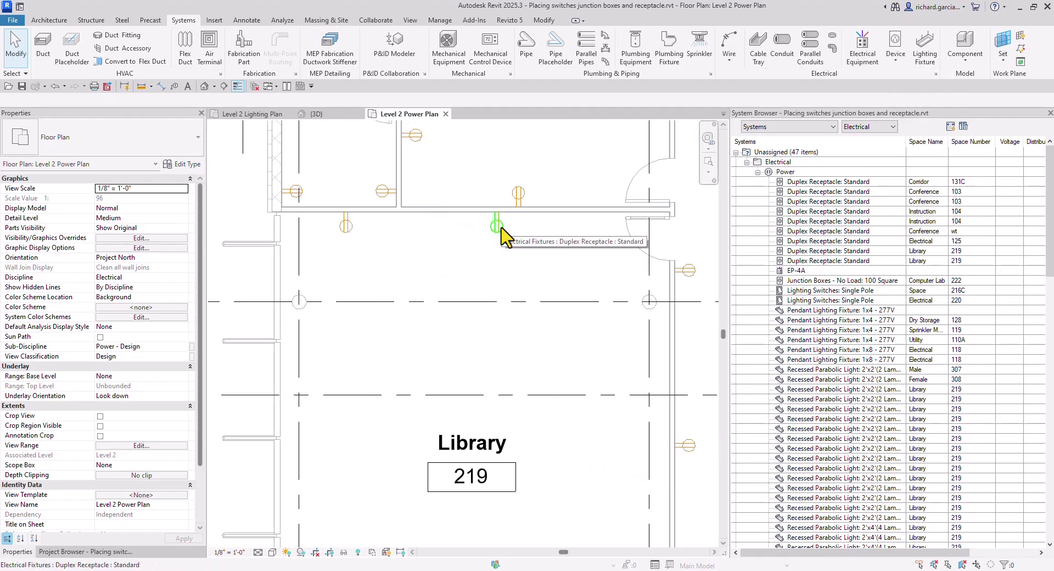
click(497, 226)
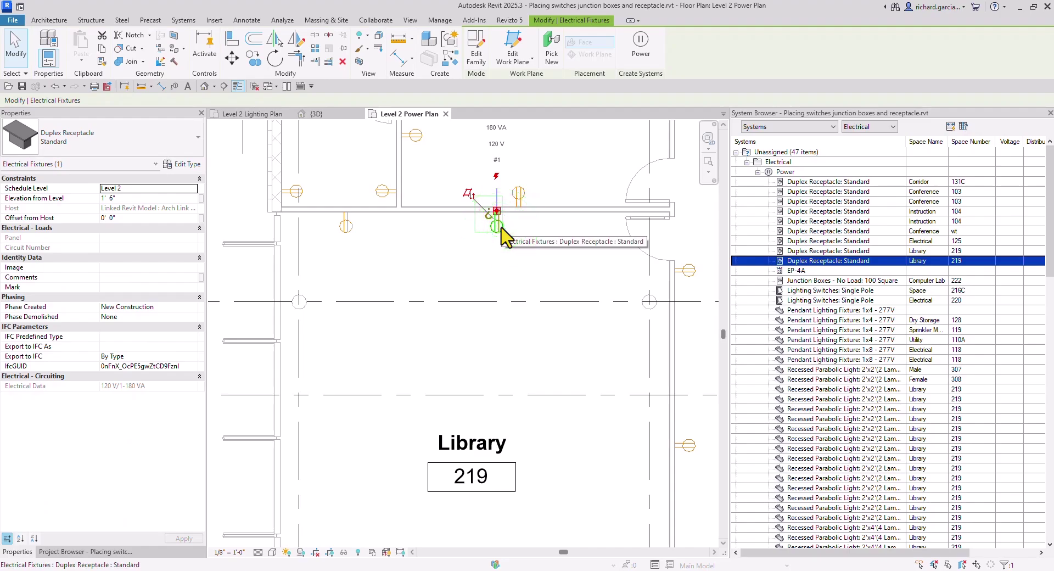
right_click(501, 227)
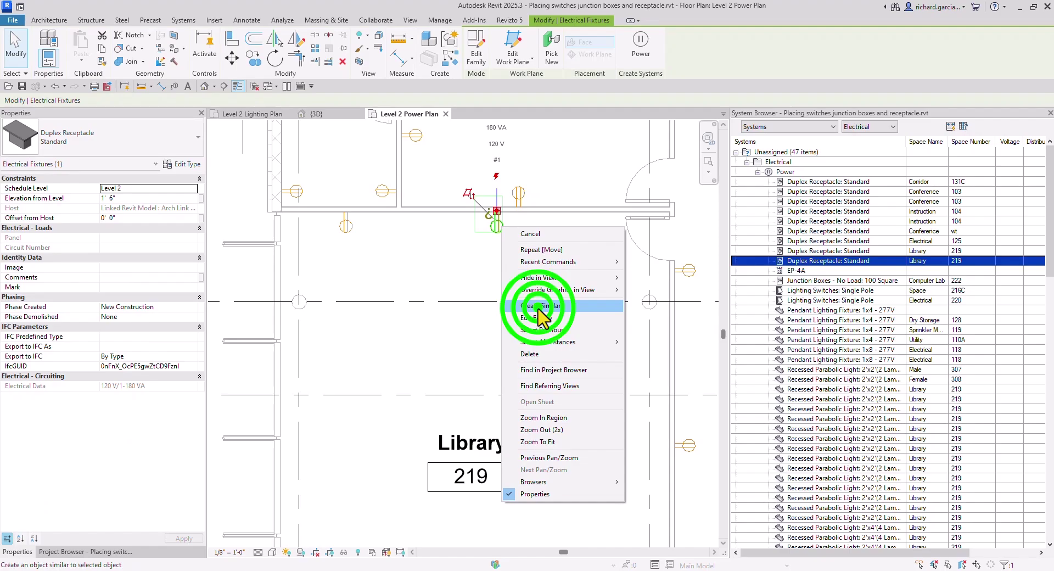
click(540, 306)
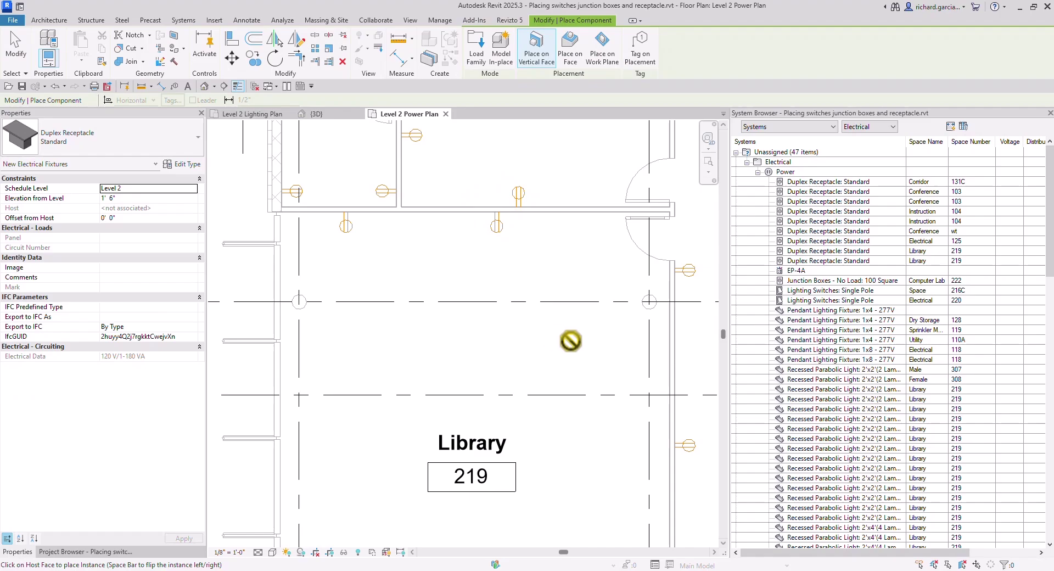
click(669, 337)
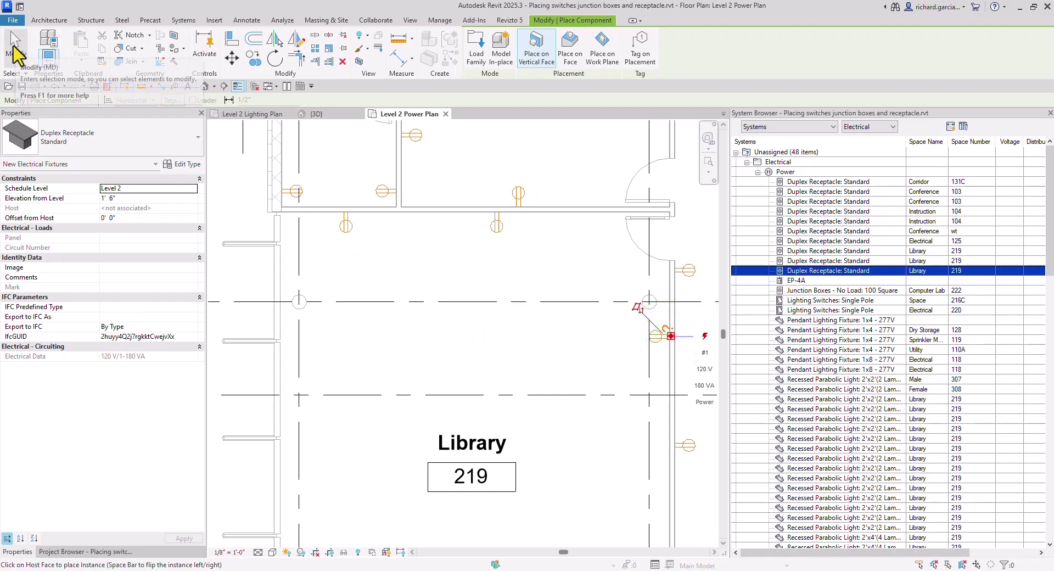
click(14, 45)
Start a constrained multiple copy of the new wall receptacle and place the first copy 12' further down the wall.
middle_drag(689, 431, 475, 214)
scroll(475, 214, up, 2)
click(505, 211)
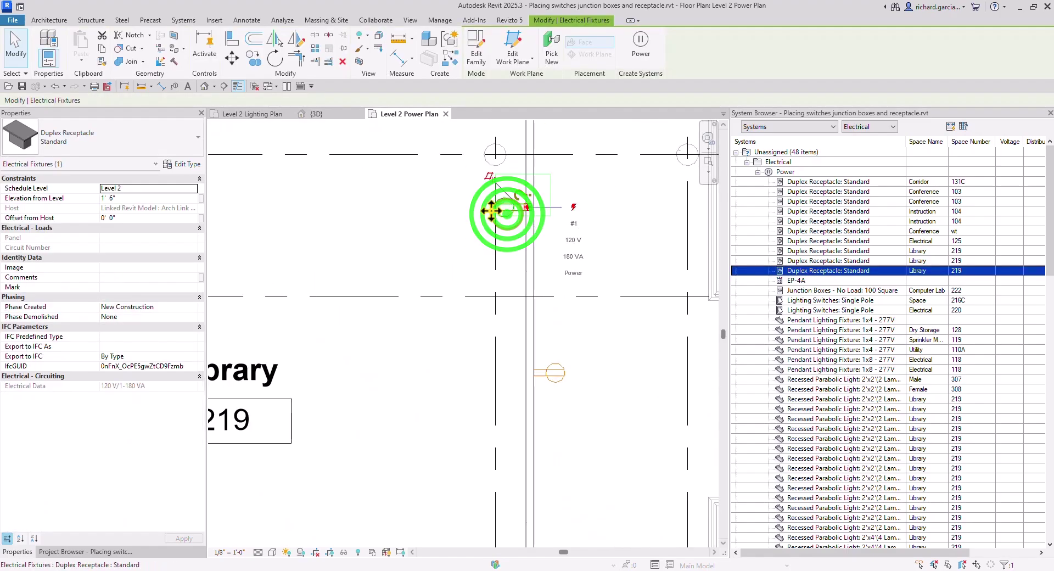
click(254, 57)
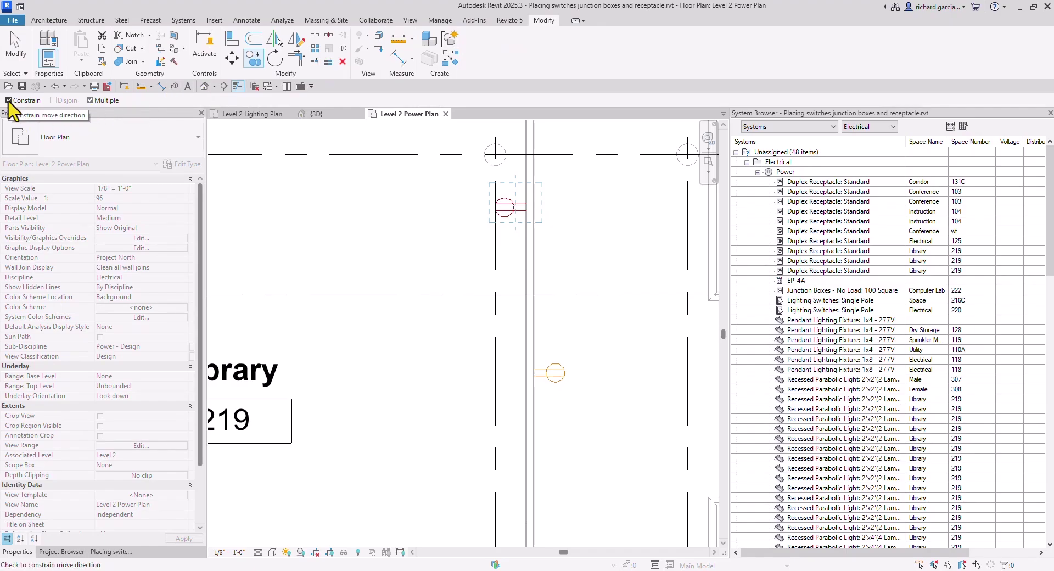
scroll(549, 308, down, 3)
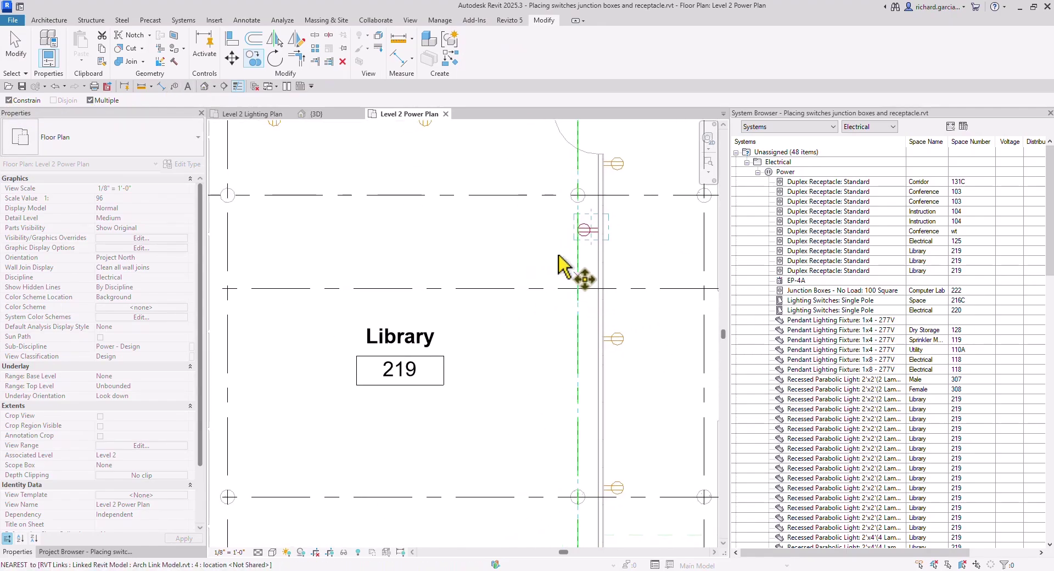
click(555, 242)
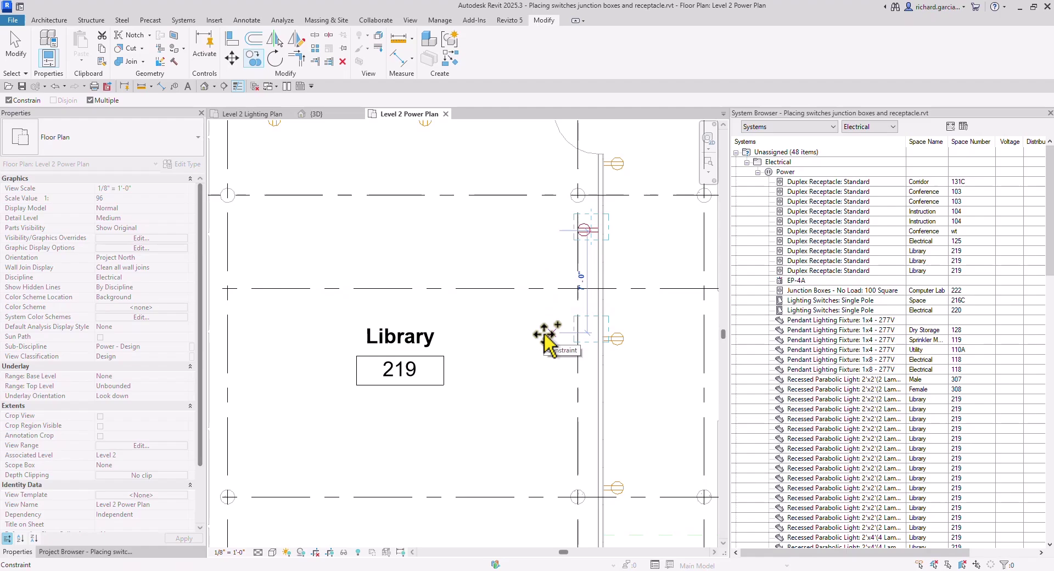
text(12)
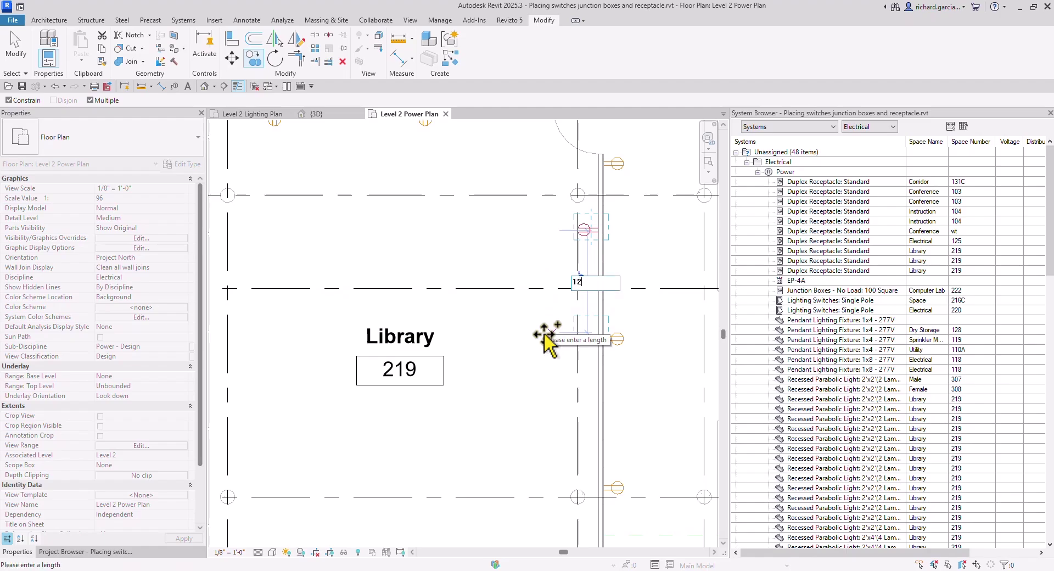
key(Return)
Place a second receptacle copy another 12' down Library 219's corridor-side wall and end the copying.
middle_drag(538, 435, 547, 365)
text(1)
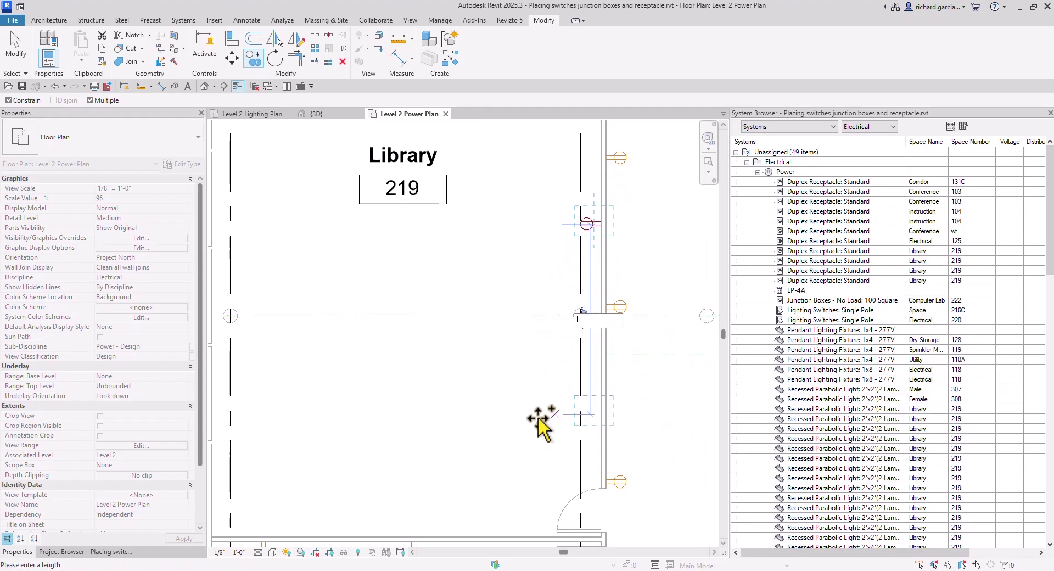
text(2)
key(Return)
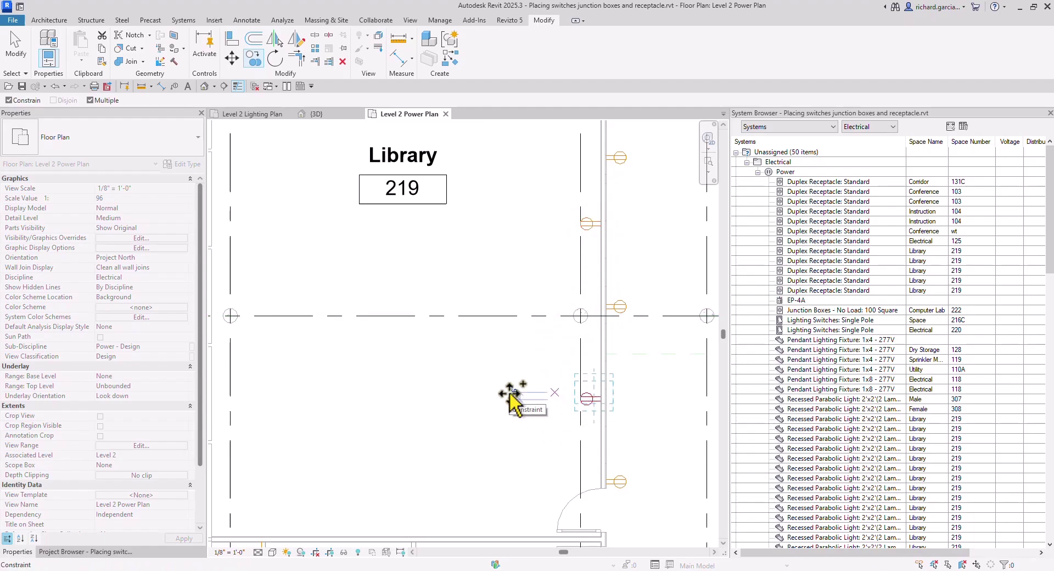
click(15, 43)
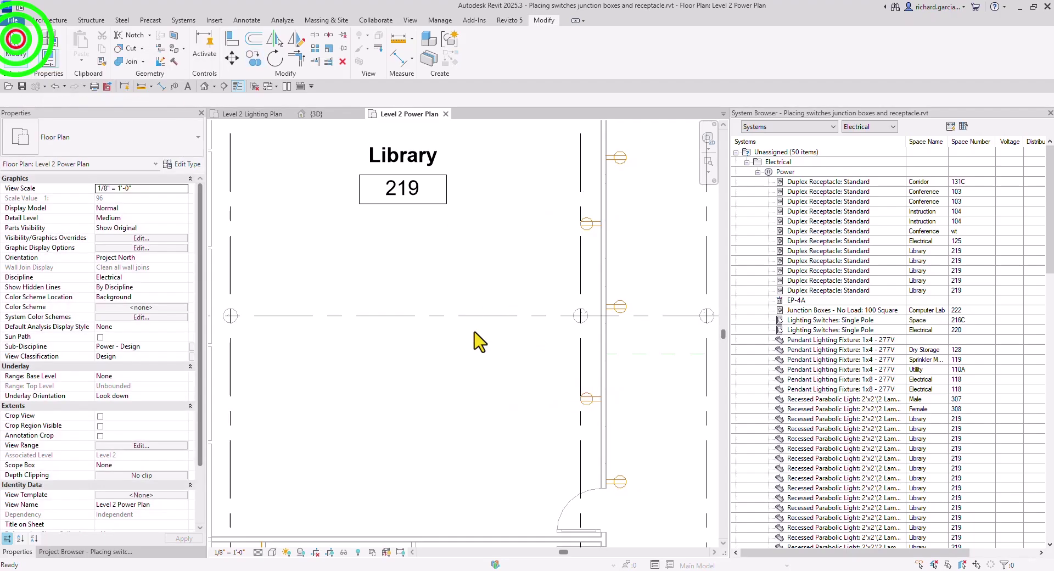
Select the last Library 219 duplex receptacle listed under Unassigned Power in the System Browser to locate it in the plan.
scroll(576, 387, down, 1)
scroll(577, 387, down, 2)
middle_drag(518, 394, 537, 477)
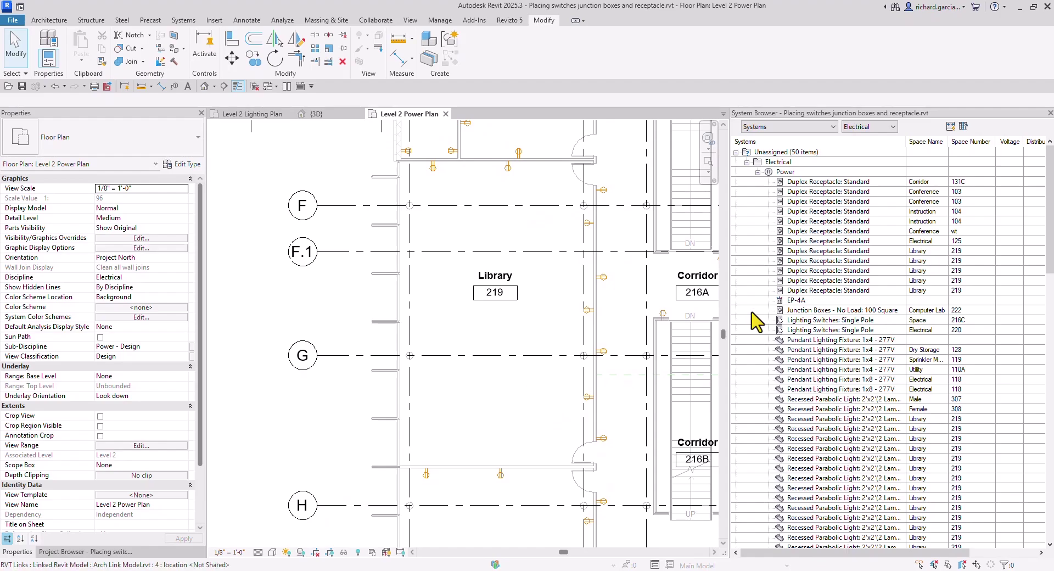
click(853, 291)
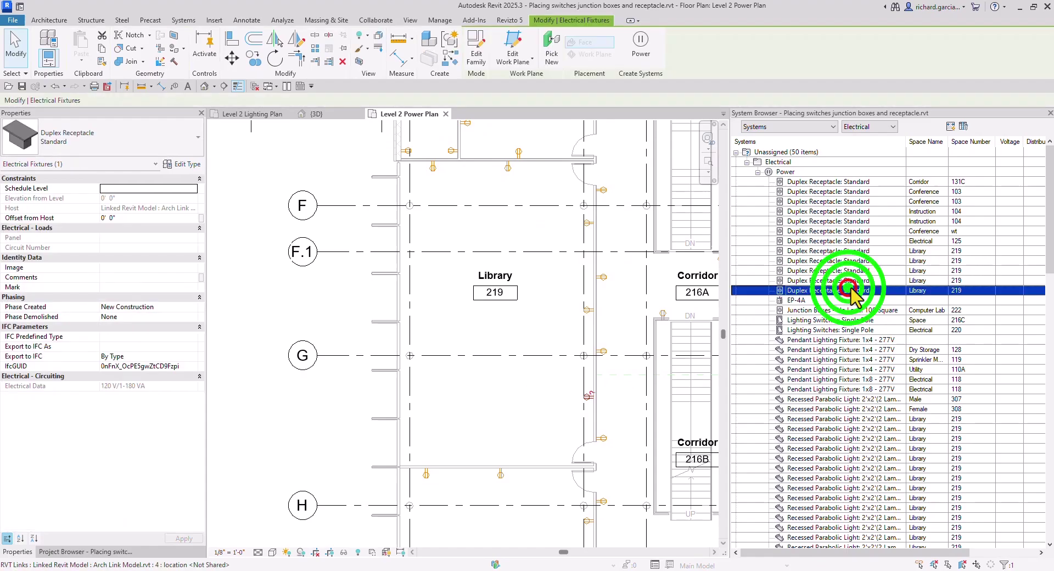
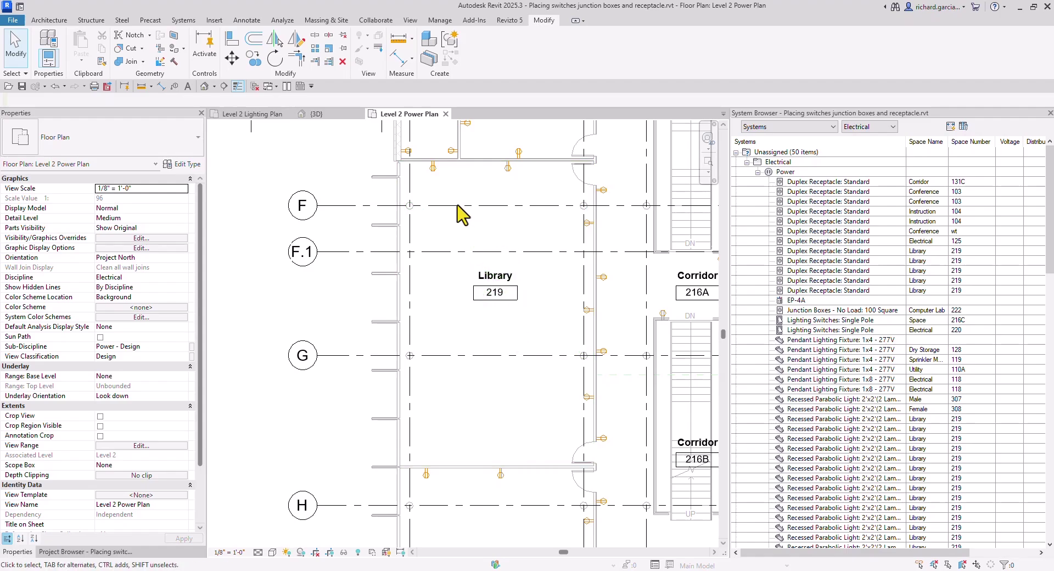
scroll(434, 206, up, 3)
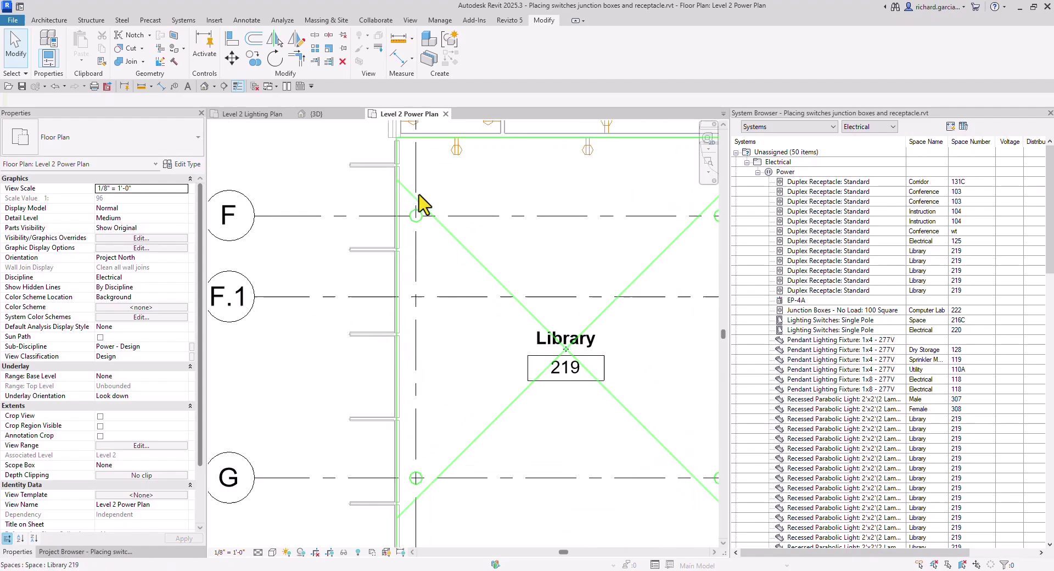
click(460, 158)
right_click(461, 166)
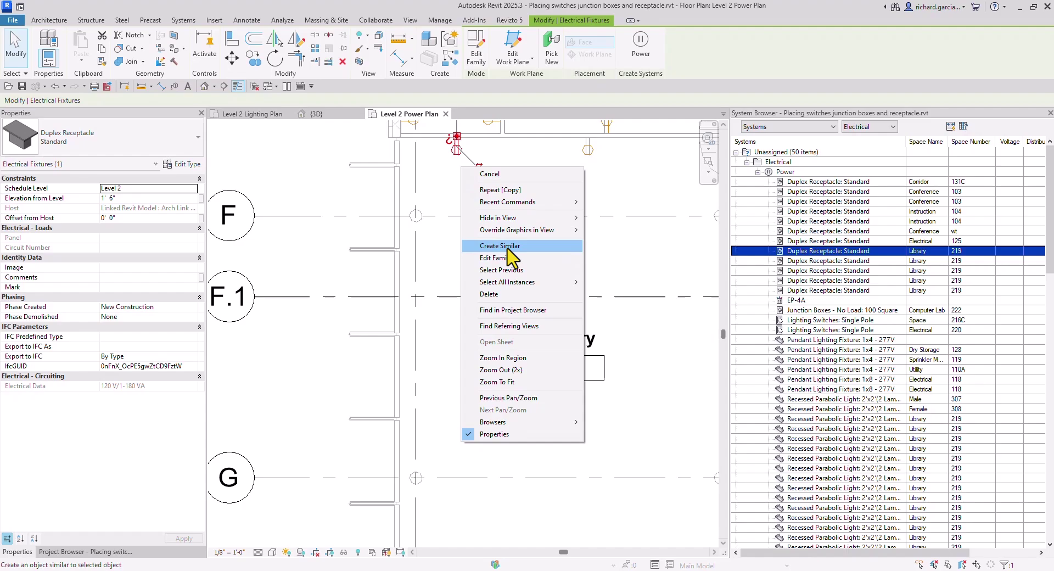
click(330, 185)
click(330, 185)
Create two similar duplex receptacles inside Library 219, one on grid line F.1 and one on grid line G, and end the placement.
click(457, 153)
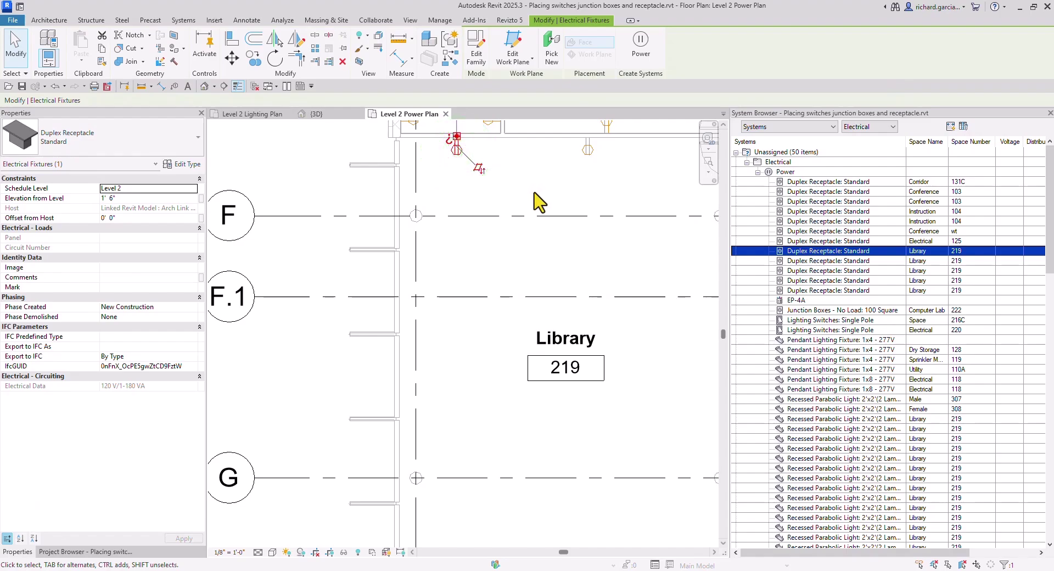
key(c)
key(s)
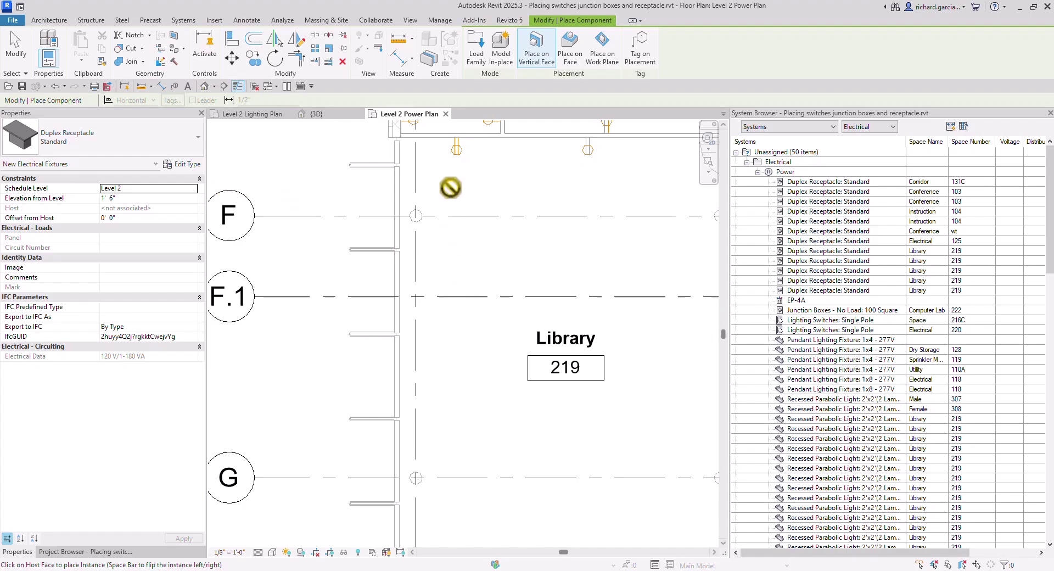
click(459, 300)
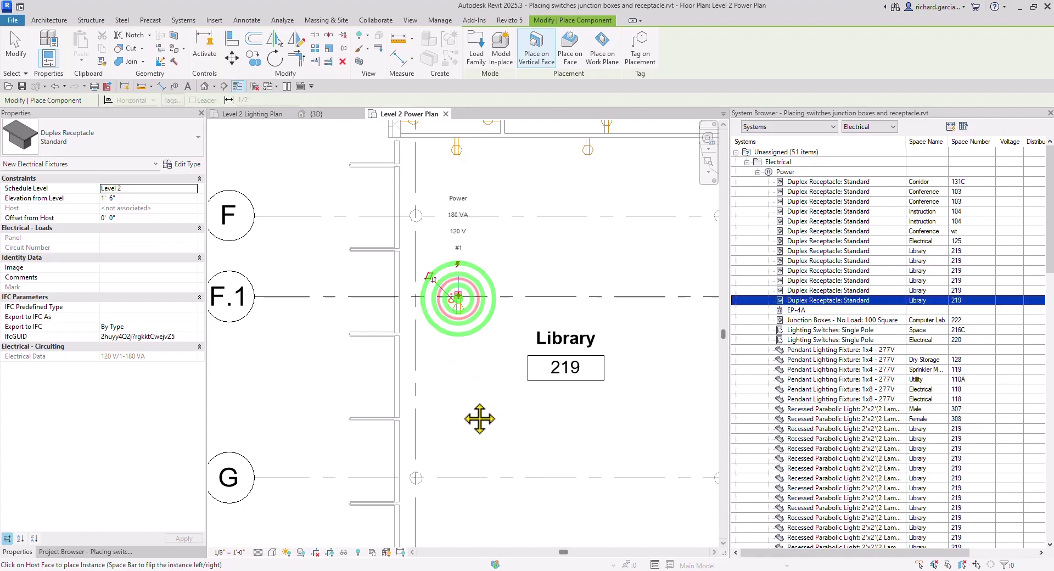
middle_drag(480, 424, 461, 290)
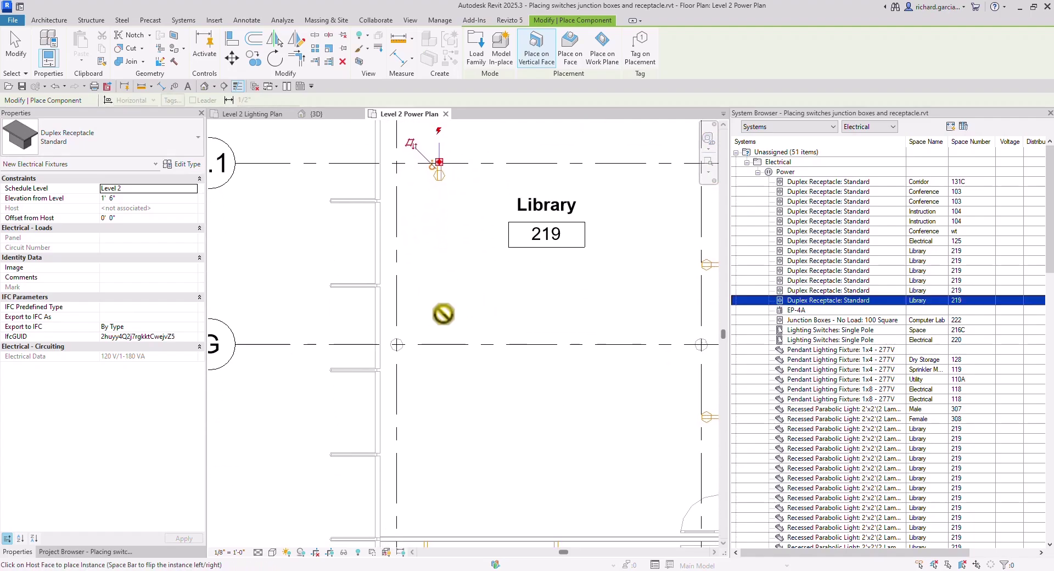
click(441, 345)
scroll(456, 343, down, 3)
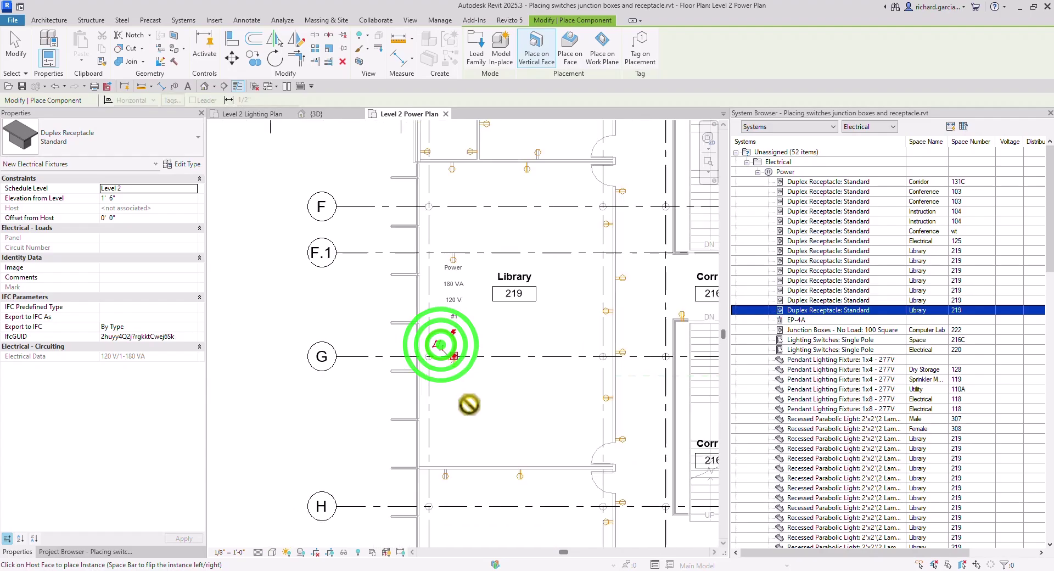
middle_drag(471, 343, 454, 331)
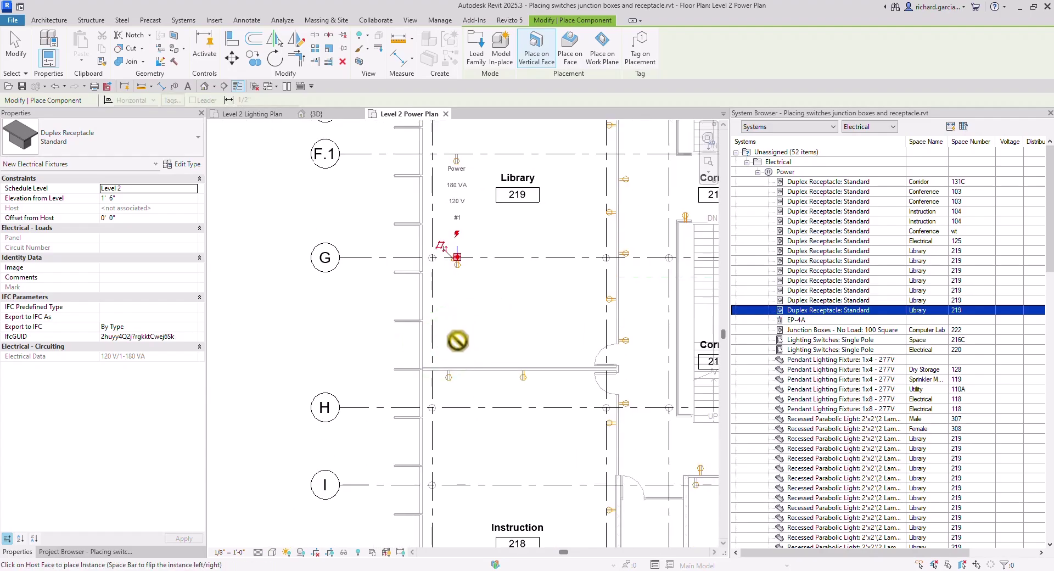
middle_drag(520, 269, 493, 321)
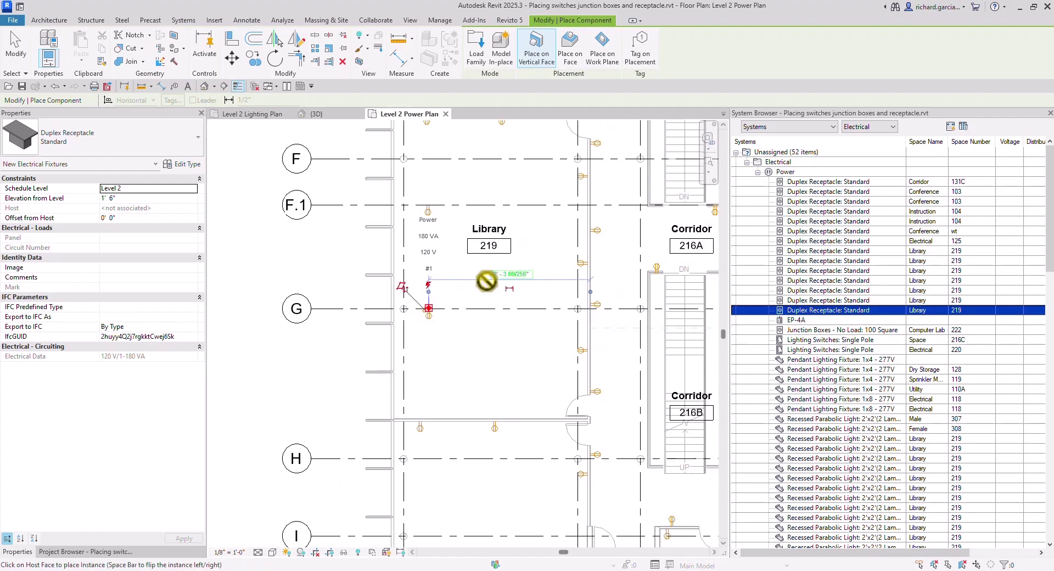
scroll(450, 253, up, 2)
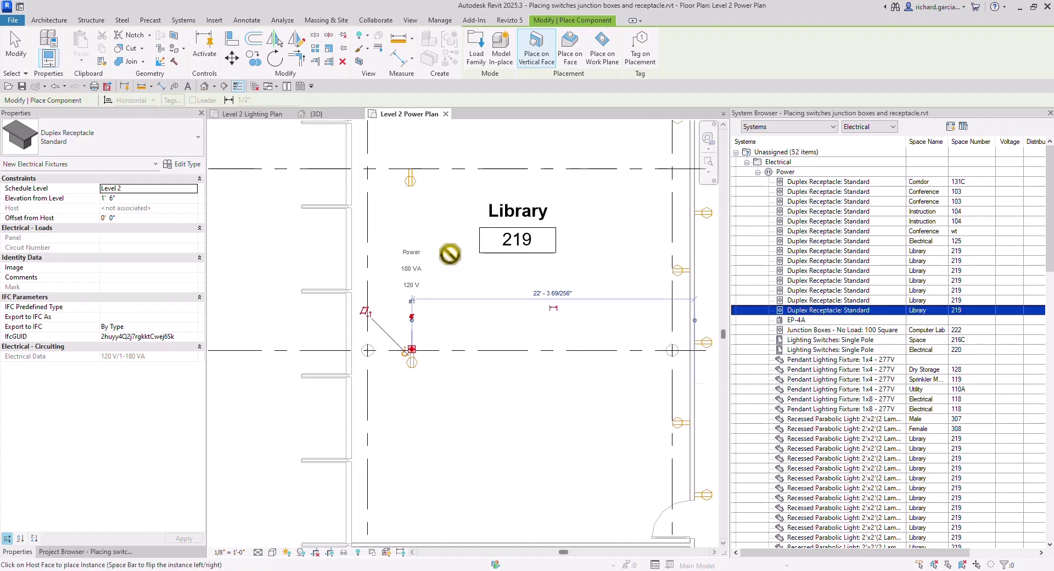
click(15, 46)
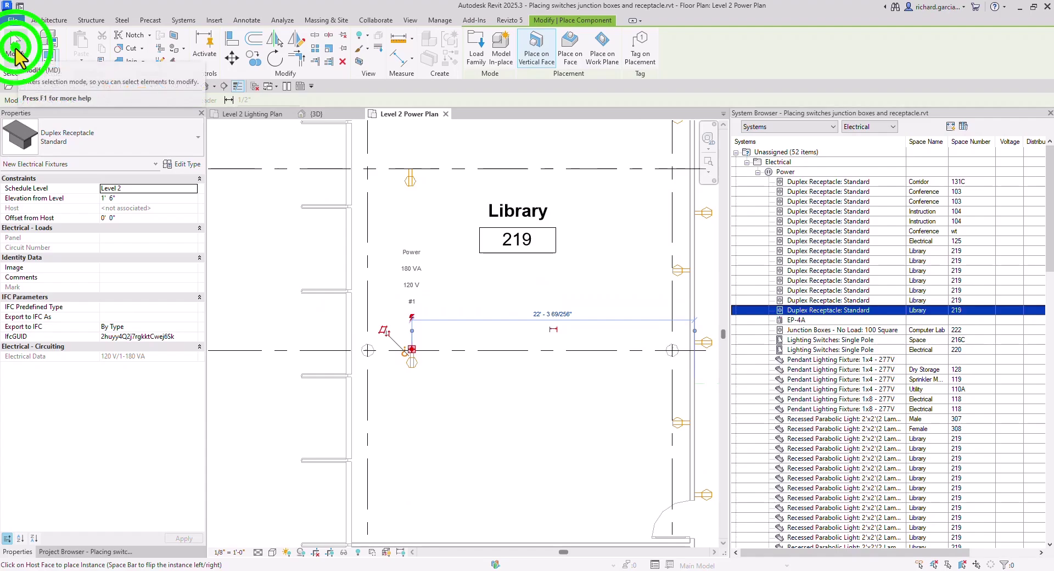
Delete the two duplex receptacles placed on grid lines F.1 and G in Library 219.
click(411, 180)
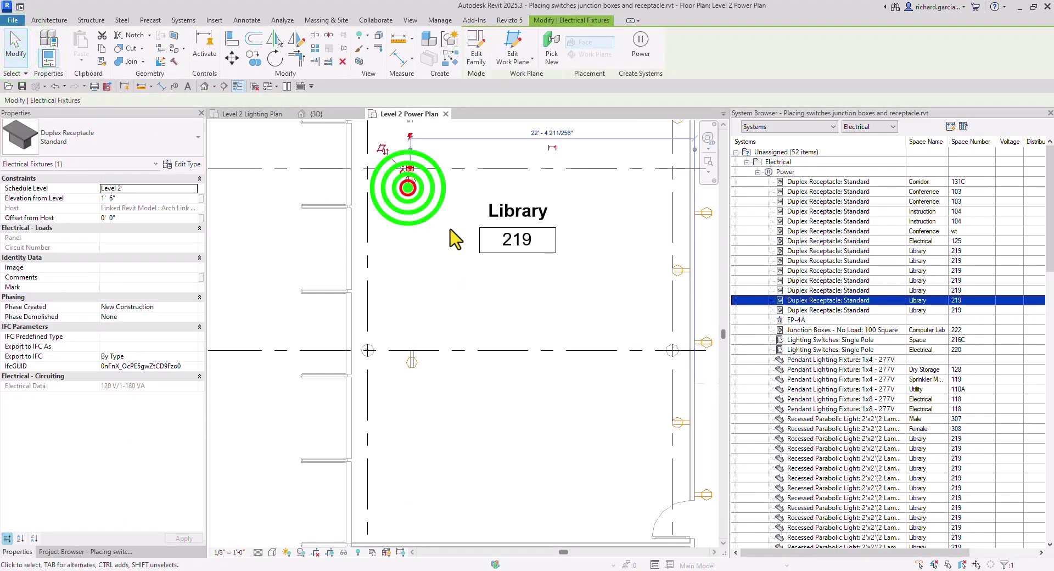
key(Delete)
click(412, 365)
key(Delete)
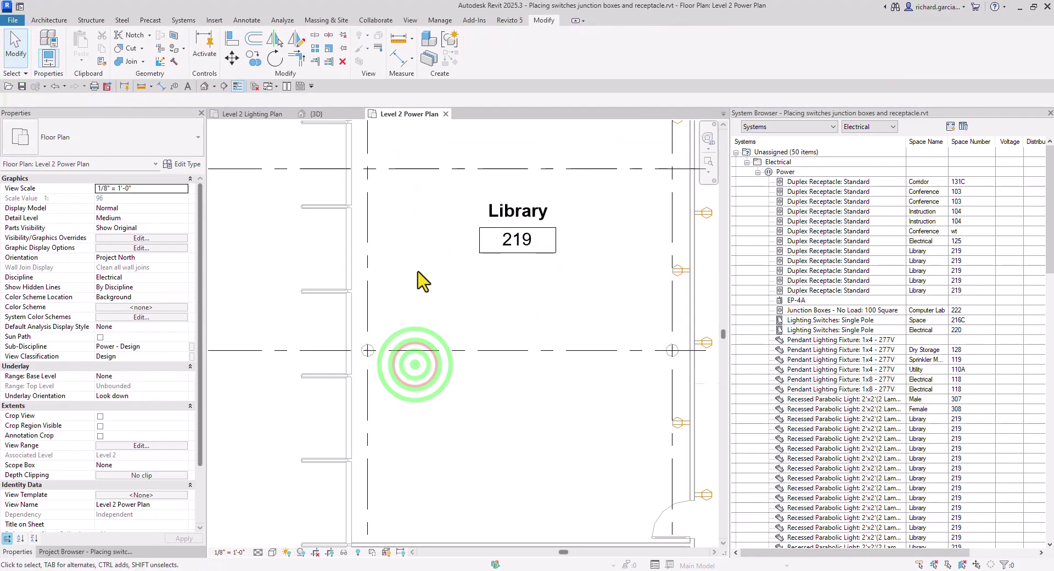
Create a similar duplex receptacle from the left one on Library 219's upper wall, placing it on the floor face at grid line F.1.
scroll(425, 250, down, 1)
scroll(428, 250, down, 2)
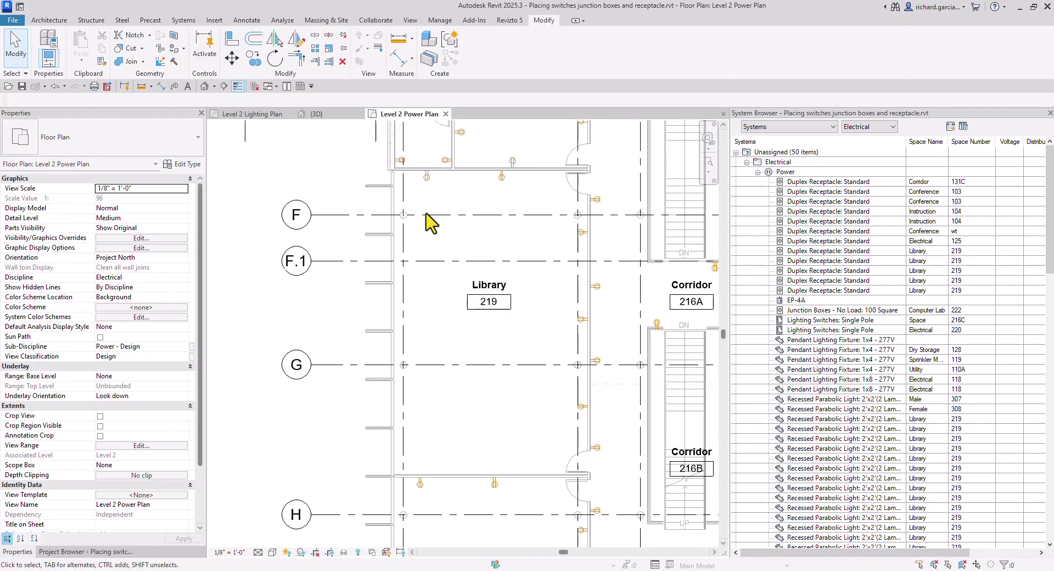
scroll(434, 198, up, 4)
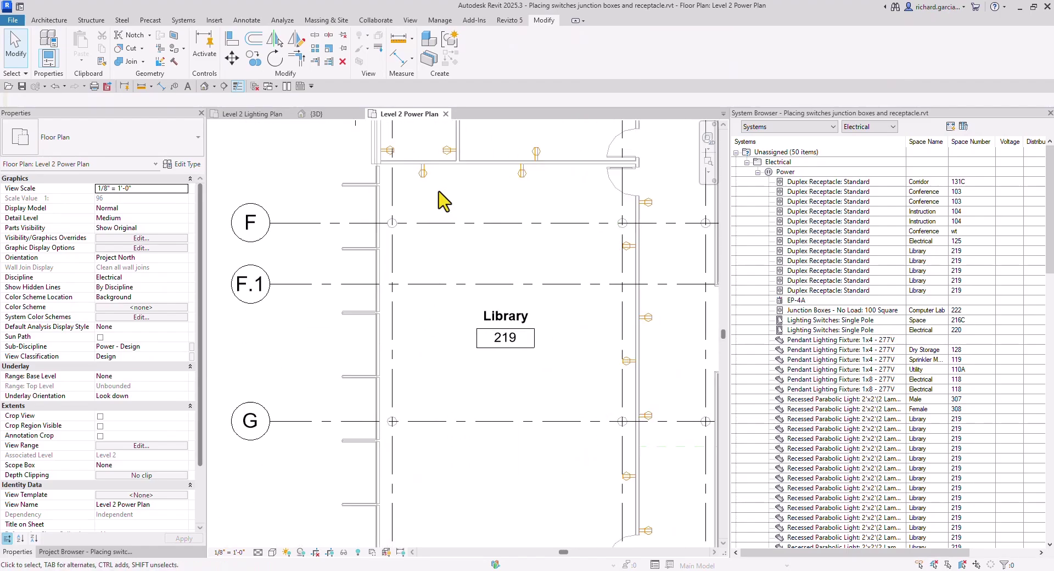
click(415, 171)
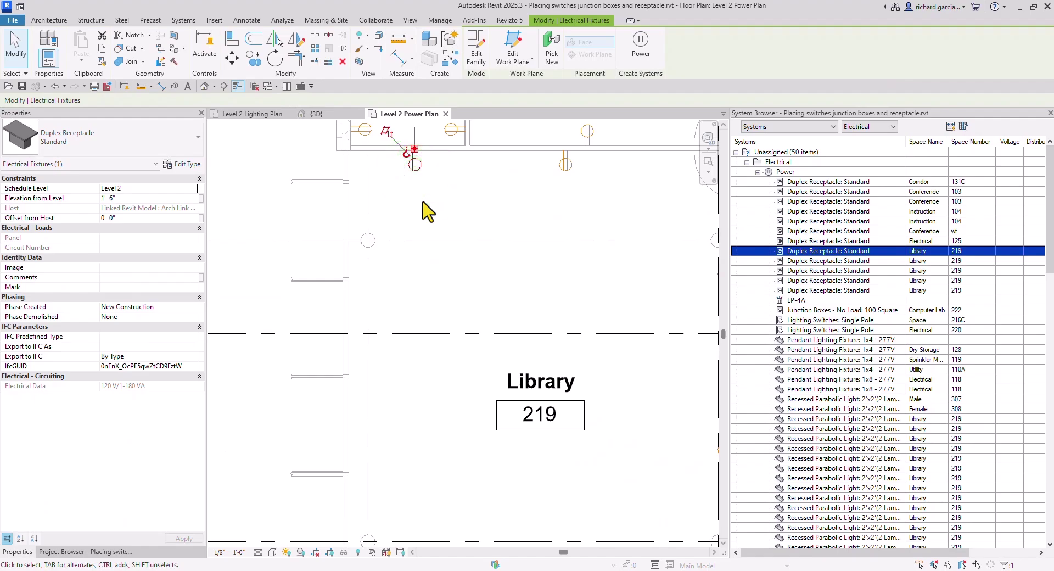
key(c)
key(s)
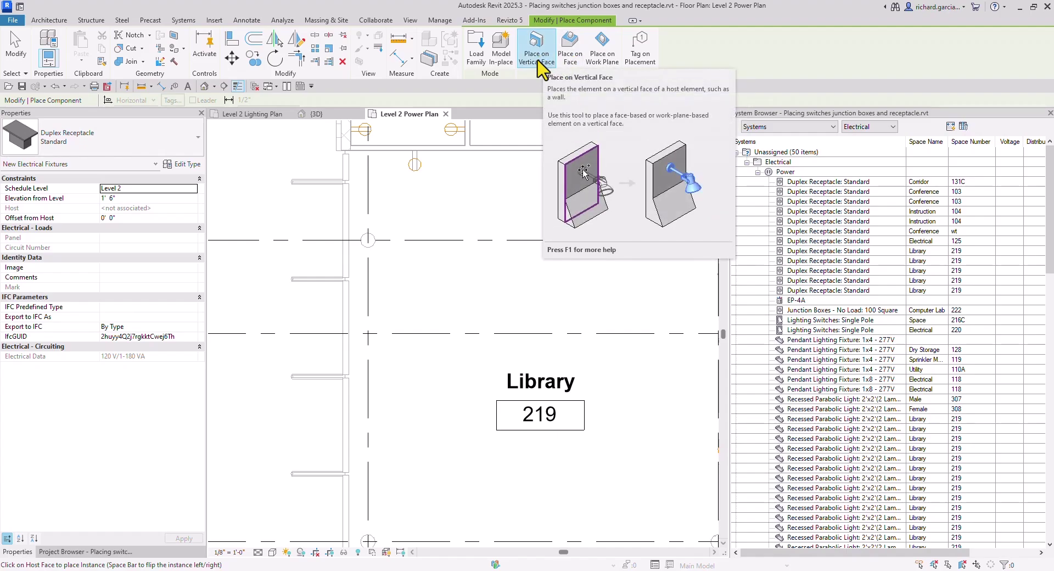
click(571, 55)
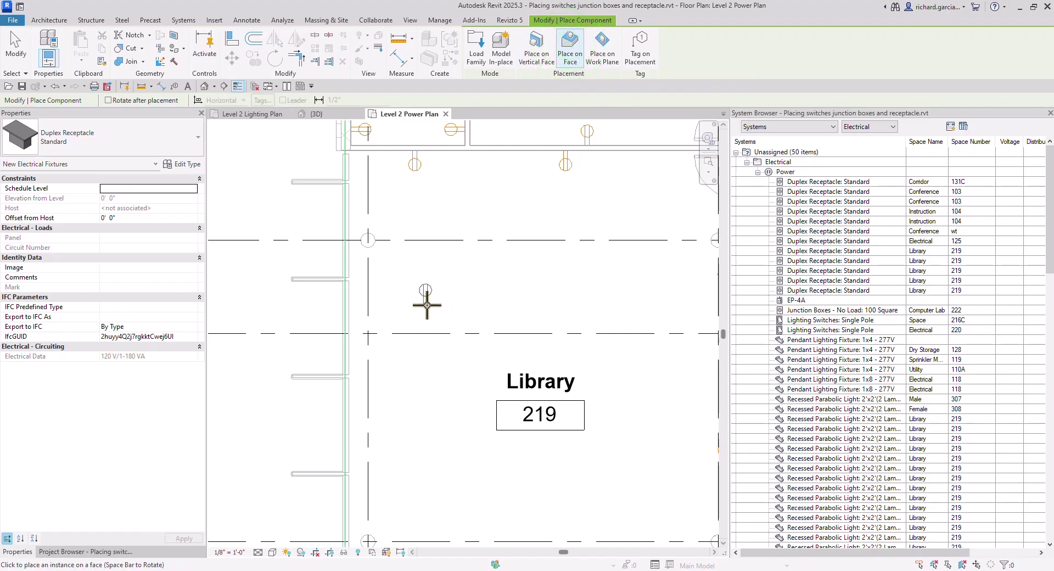
click(416, 334)
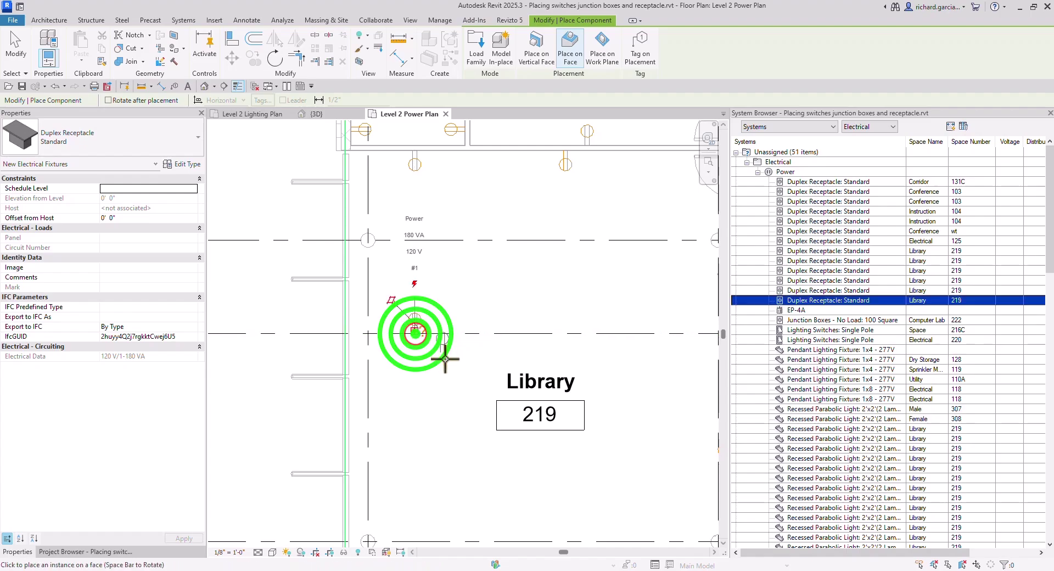
Place two more duplex receptacles on the Library 219 floor face, at grid line G and between G and H, and end the placement.
scroll(459, 303, down, 3)
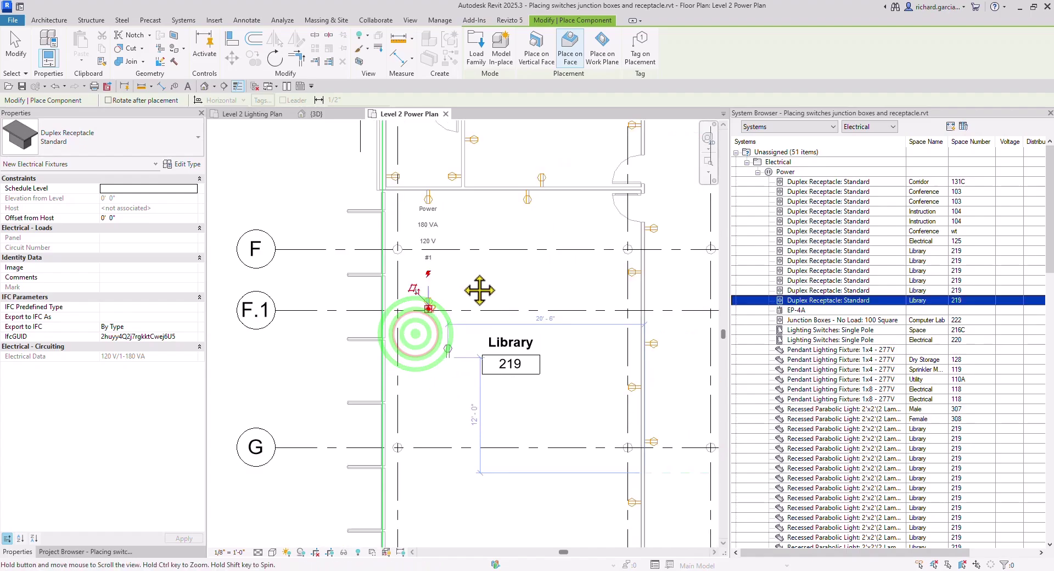
click(444, 347)
middle_drag(450, 391, 446, 307)
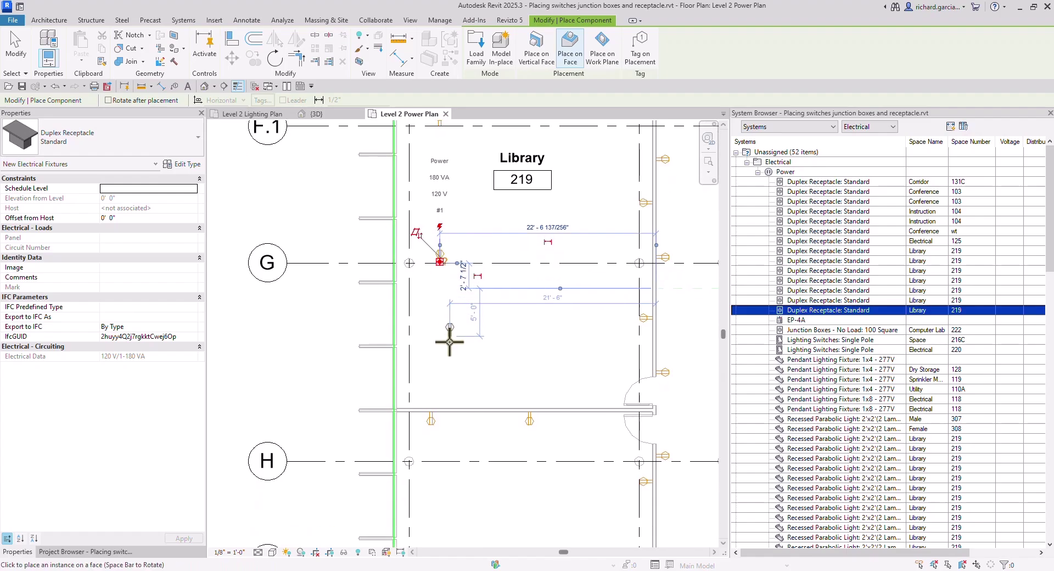
click(441, 364)
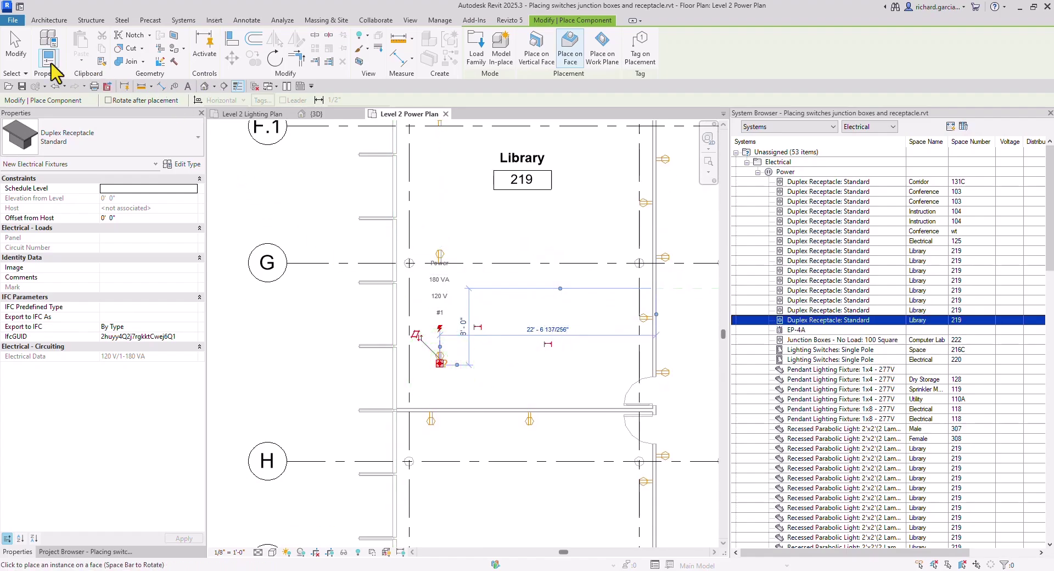
click(15, 46)
Open a 3D selection box around the first and last of the three new floor receptacles in Library 219.
scroll(488, 263, down, 3)
middle_drag(526, 307, 563, 344)
scroll(511, 241, up, 2)
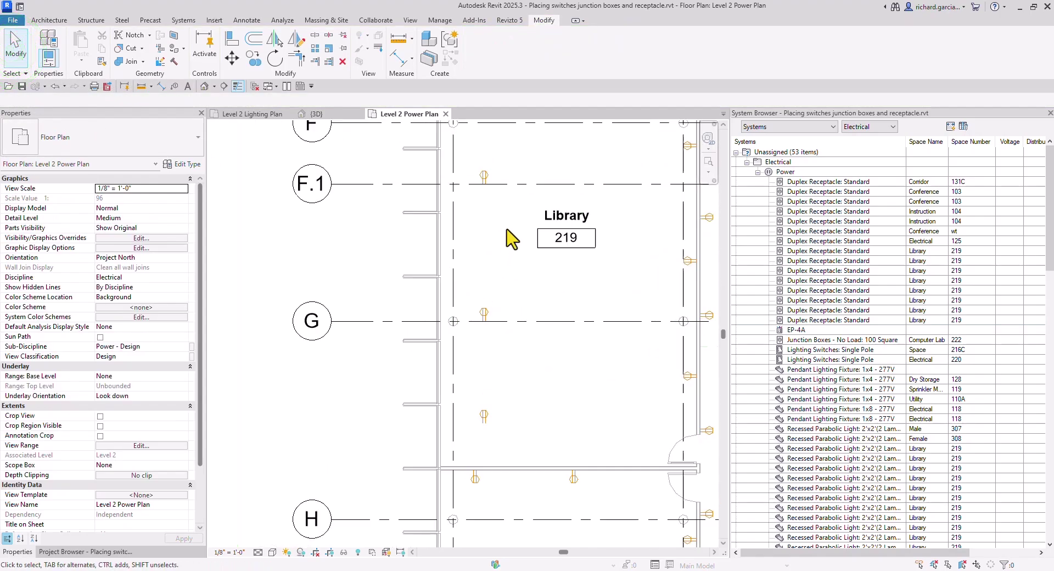
click(483, 174)
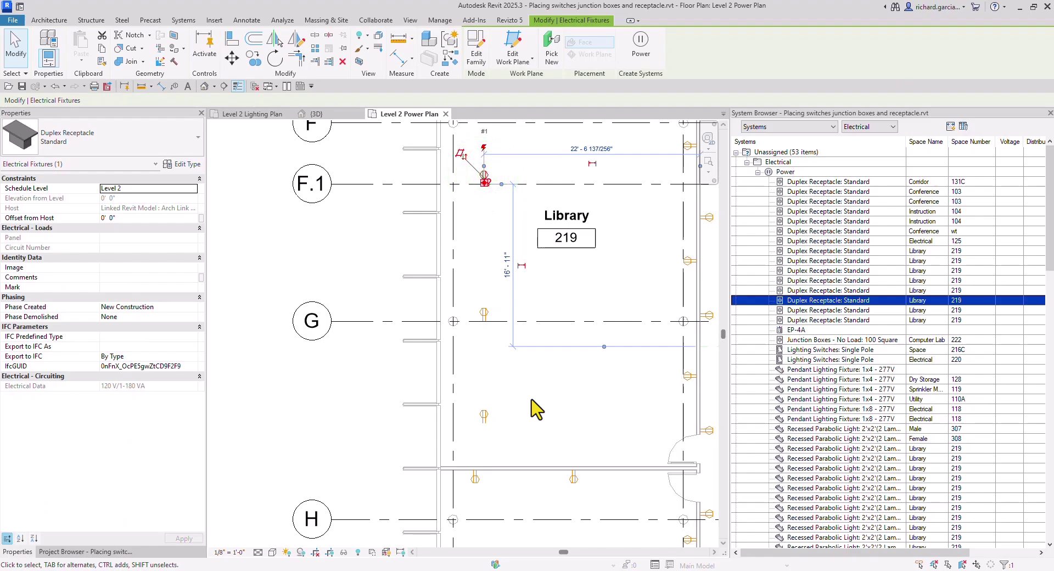
ctrl+click(484, 417)
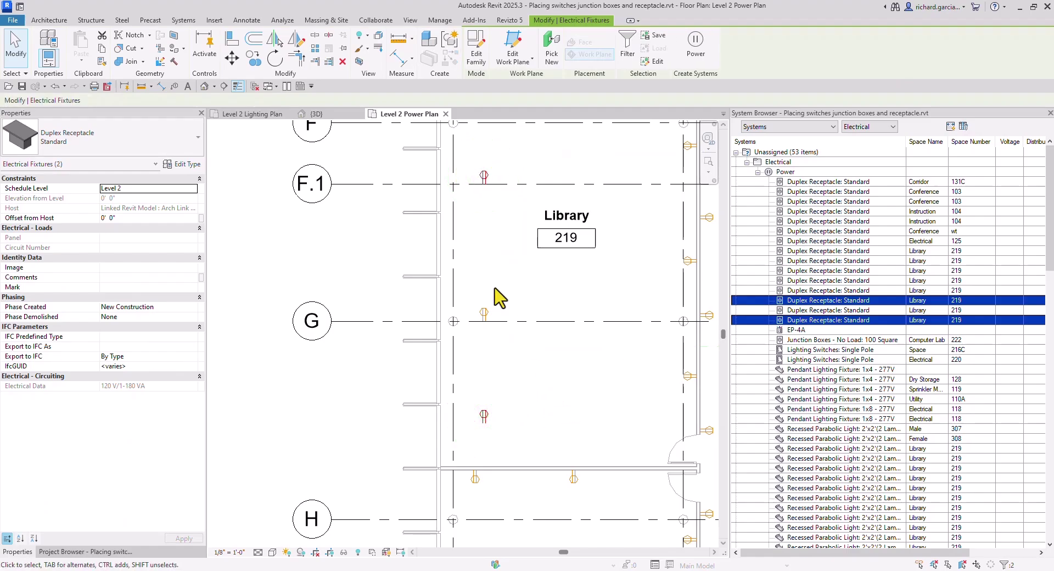
click(359, 61)
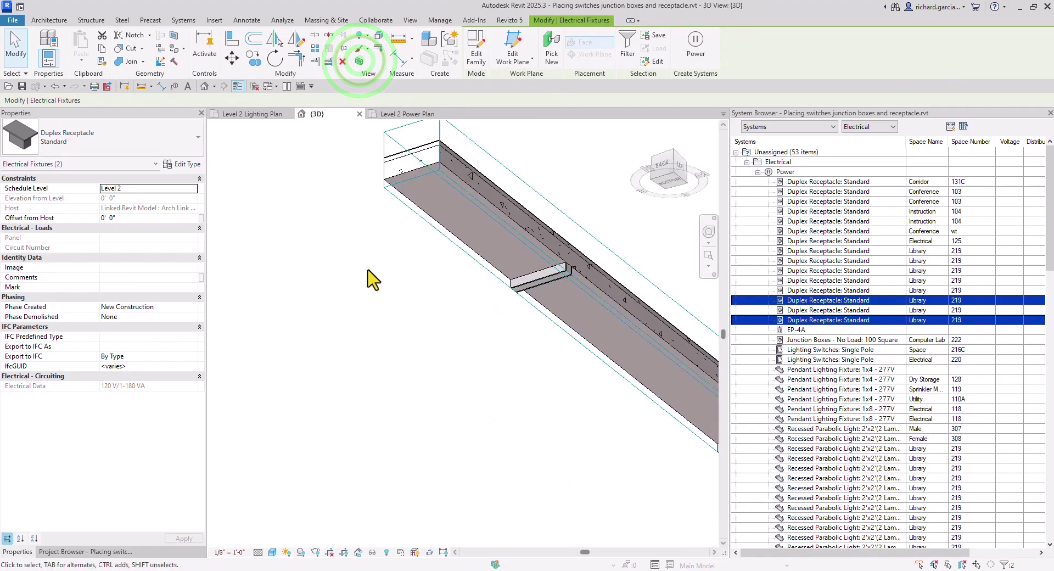
Enlarge the 3D section box upward and outward to take in Library 219's walls and columns, and inspect the floor receptacles.
mouse_move(519, 302)
shift+middle_down()
mouse_move(468, 214)
mouse_move(477, 278)
mouse_move(483, 258)
mouse_move(522, 267)
mouse_move(427, 295)
mouse_move(527, 372)
mouse_move(800, 365)
mouse_move(789, 324)
mouse_move(519, 294)
mouse_move(462, 332)
mouse_move(477, 299)
mouse_move(534, 297)
shift+middle_up()
scroll(494, 256, up, 3)
scroll(494, 256, down, 3)
scroll(482, 301, up, 1)
click(477, 289)
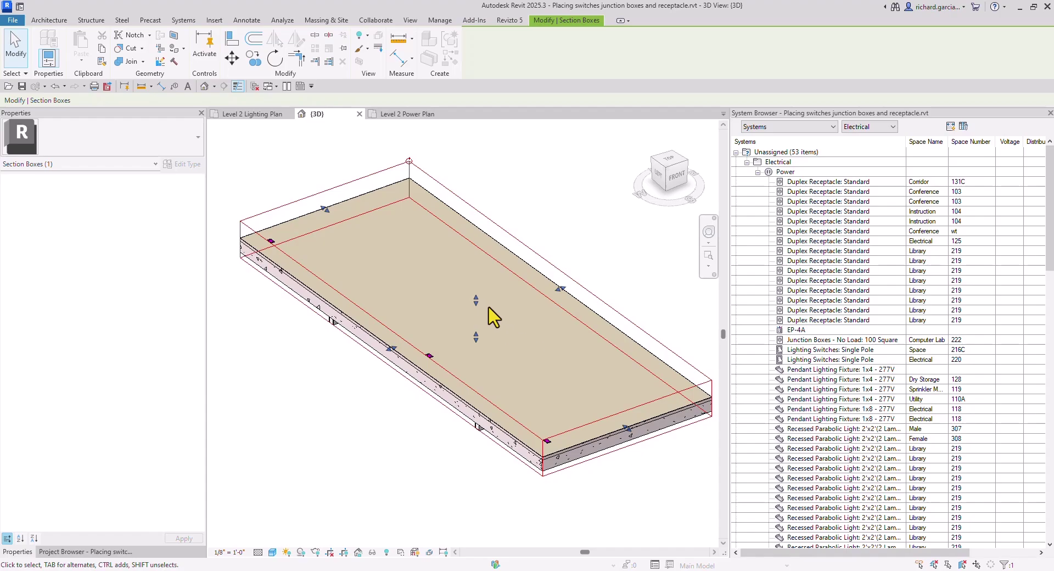
drag(476, 301, 477, 202)
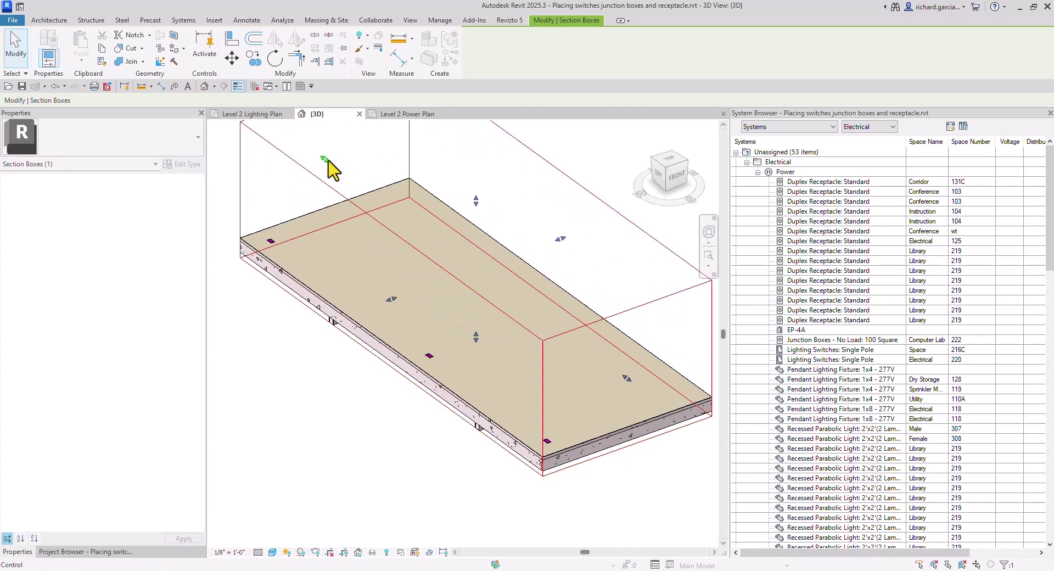
shift+middle_drag(328, 160, 497, 264)
key(Escape)
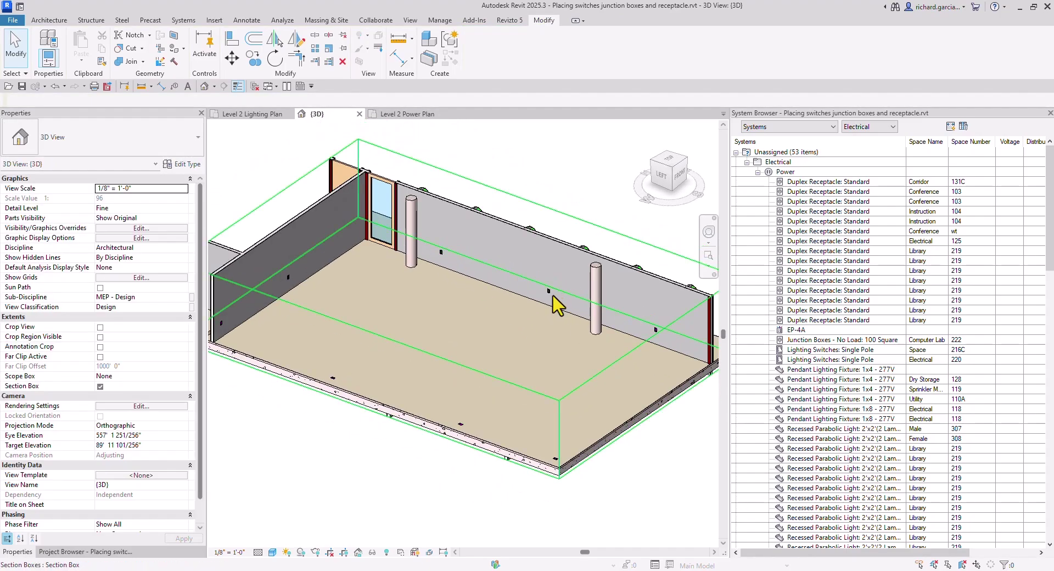
shift+middle_drag(549, 329, 550, 335)
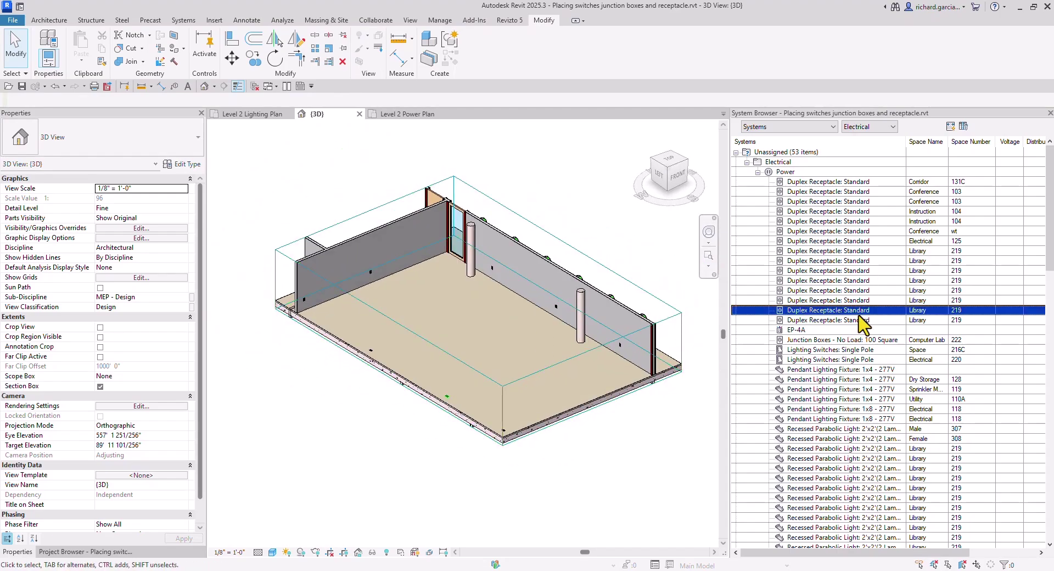
mouse_move(448, 457)
shift+middle_down()
mouse_move(466, 471)
mouse_move(440, 464)
shift+middle_up()
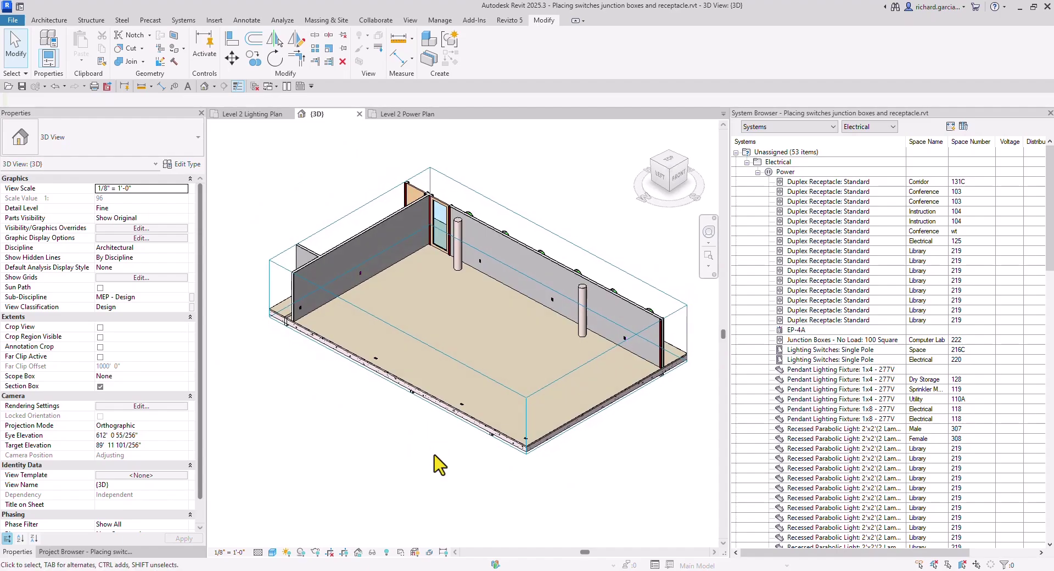